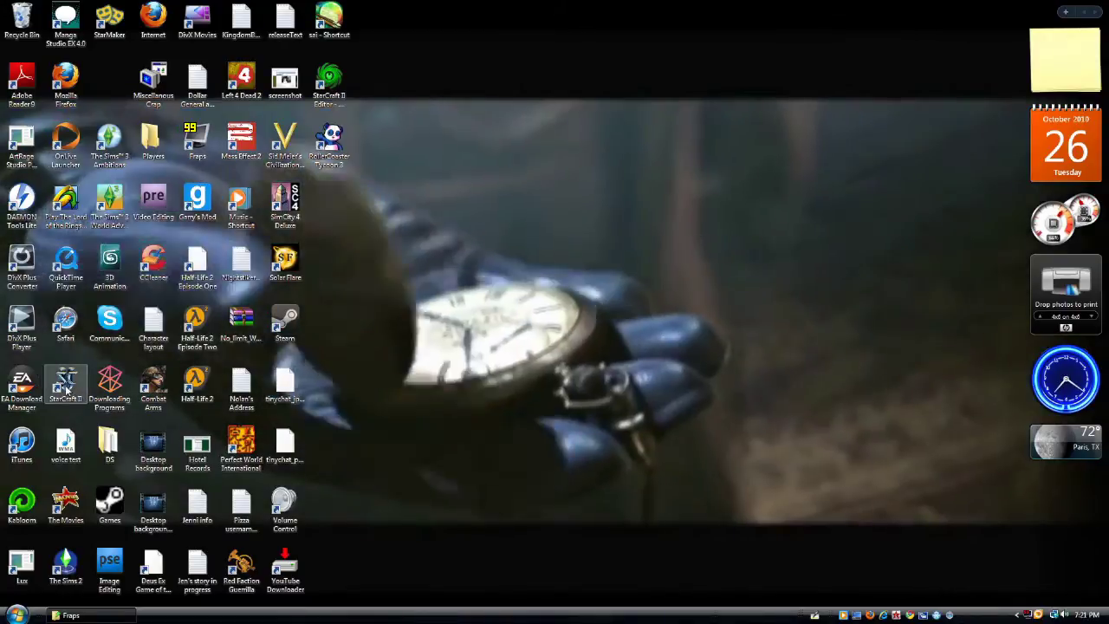
Open the StarCraft II install folder from the desktop shortcut and launch the StarCraft II Editor
right_click(64, 386)
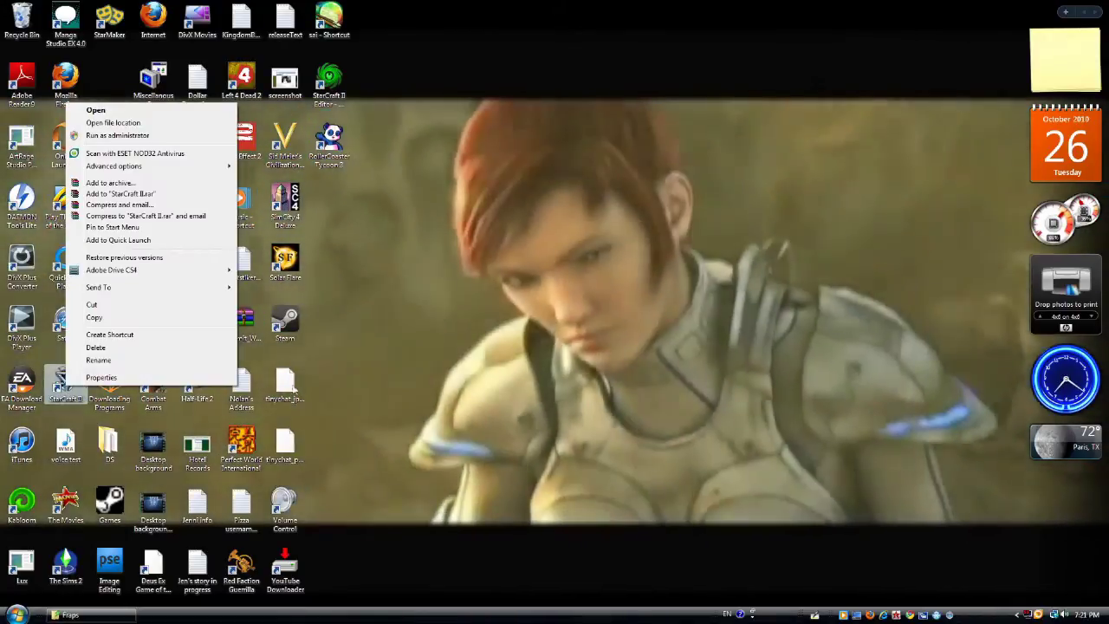
click(357, 385)
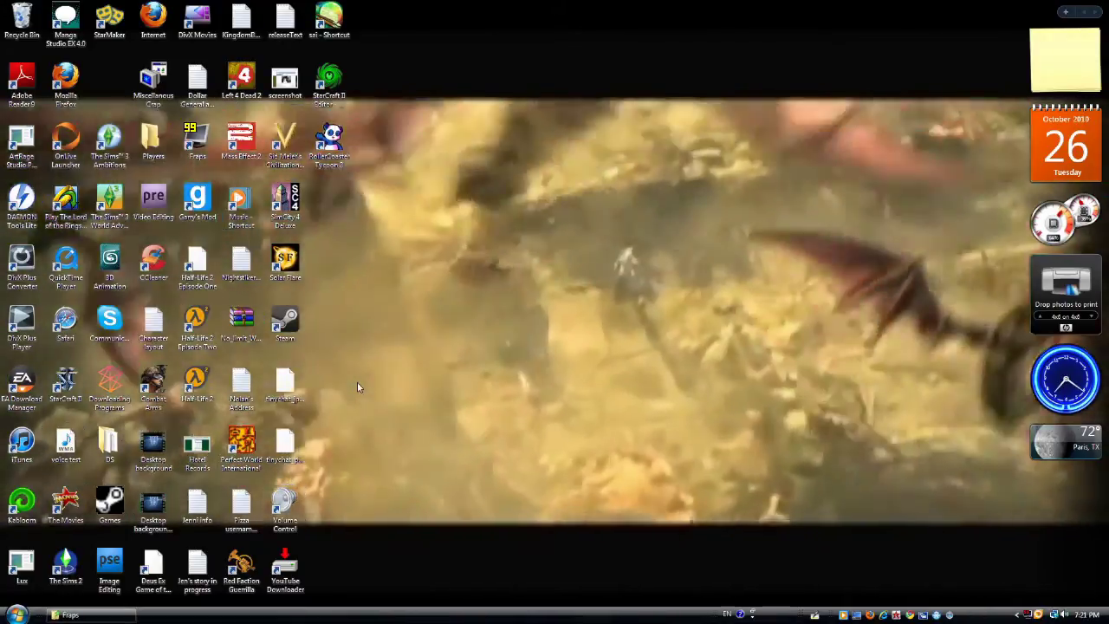
click(64, 387)
right_click(67, 387)
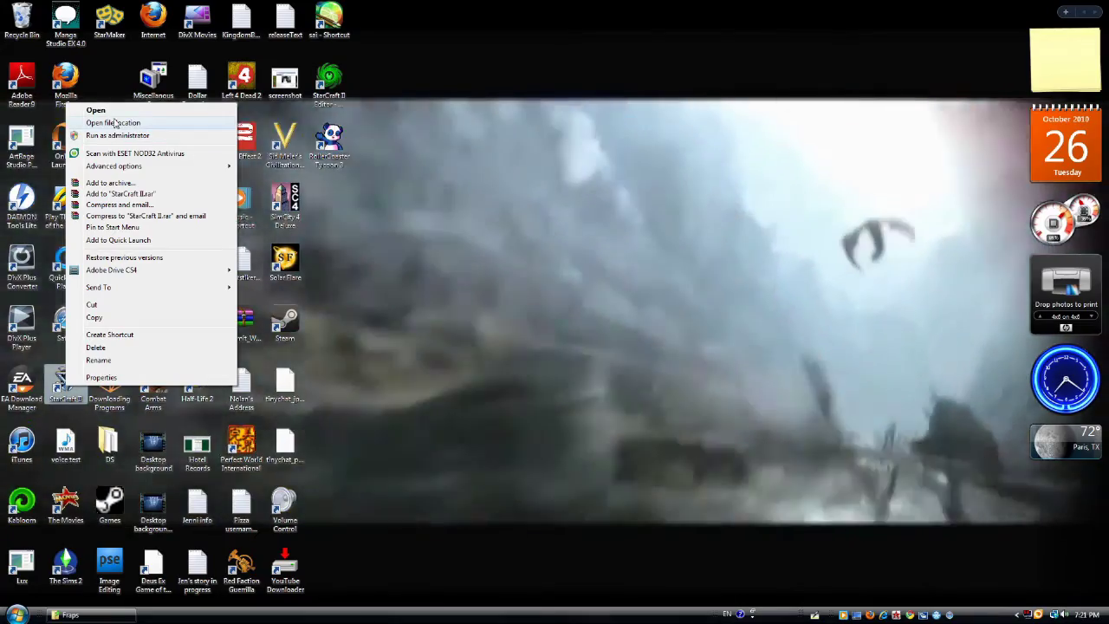
click(114, 123)
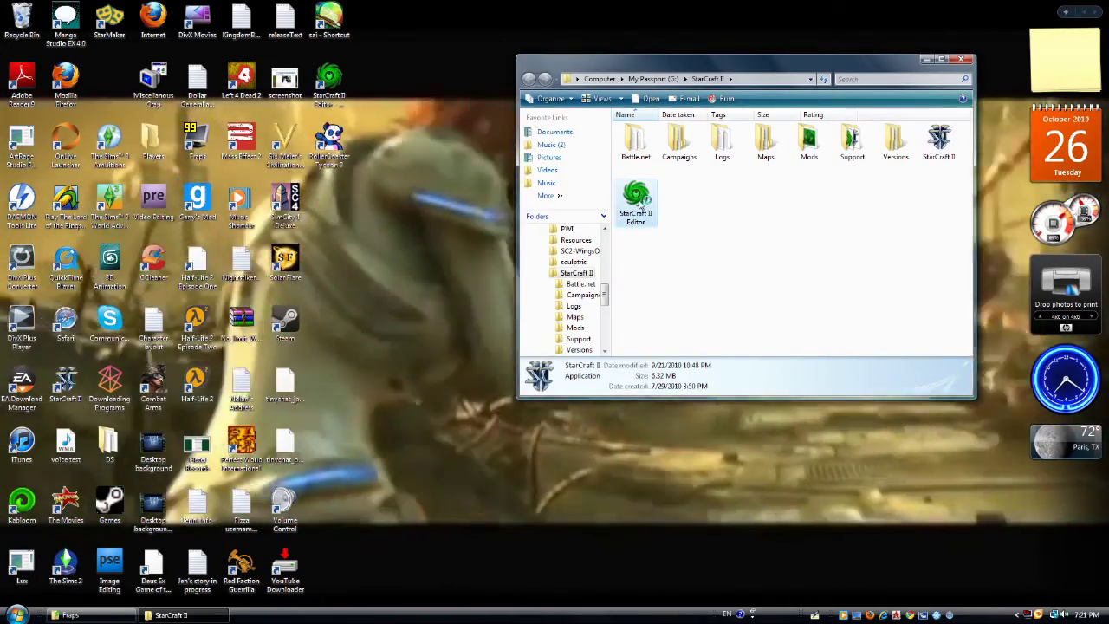
double_click(636, 199)
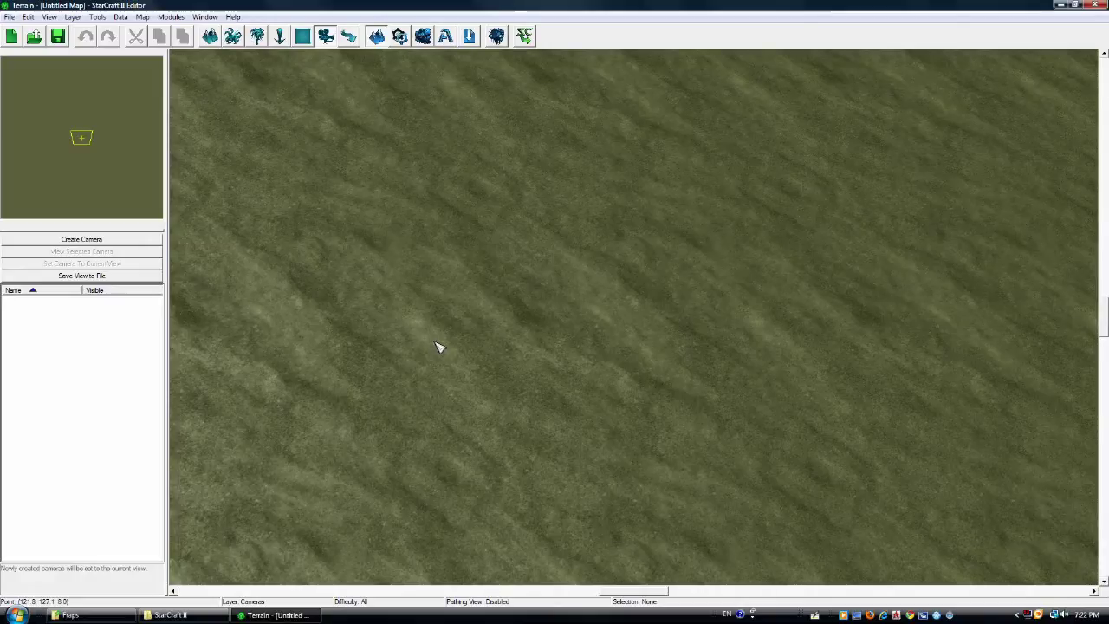
Place a Battlecruiser at the map centre, with Archons and Hydralisks around it
click(233, 37)
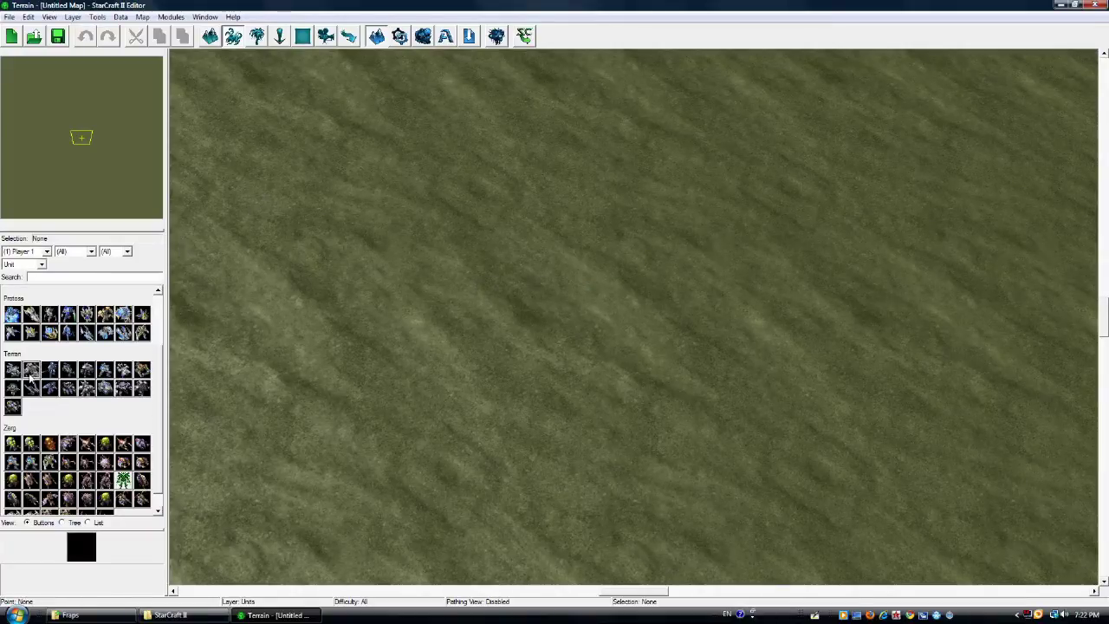
click(31, 370)
click(539, 327)
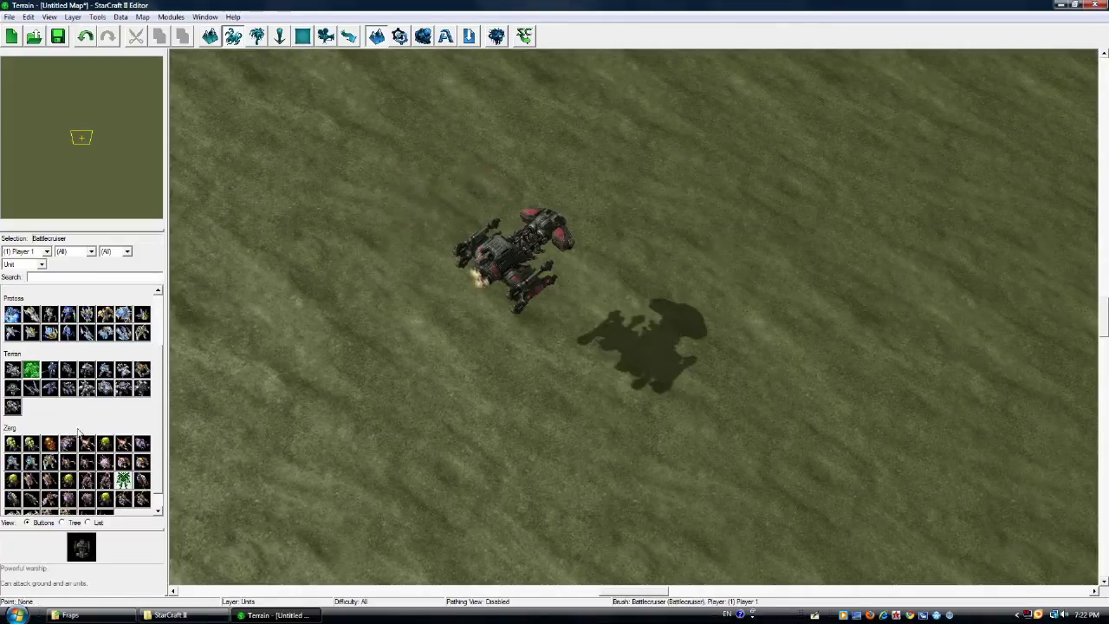
click(12, 314)
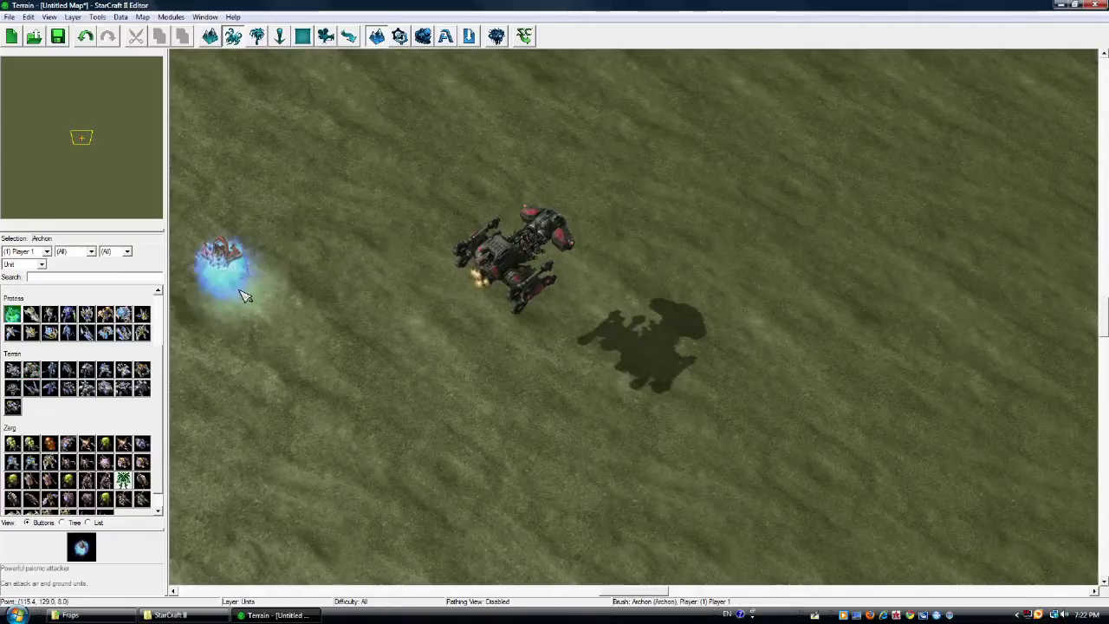
click(440, 466)
click(716, 187)
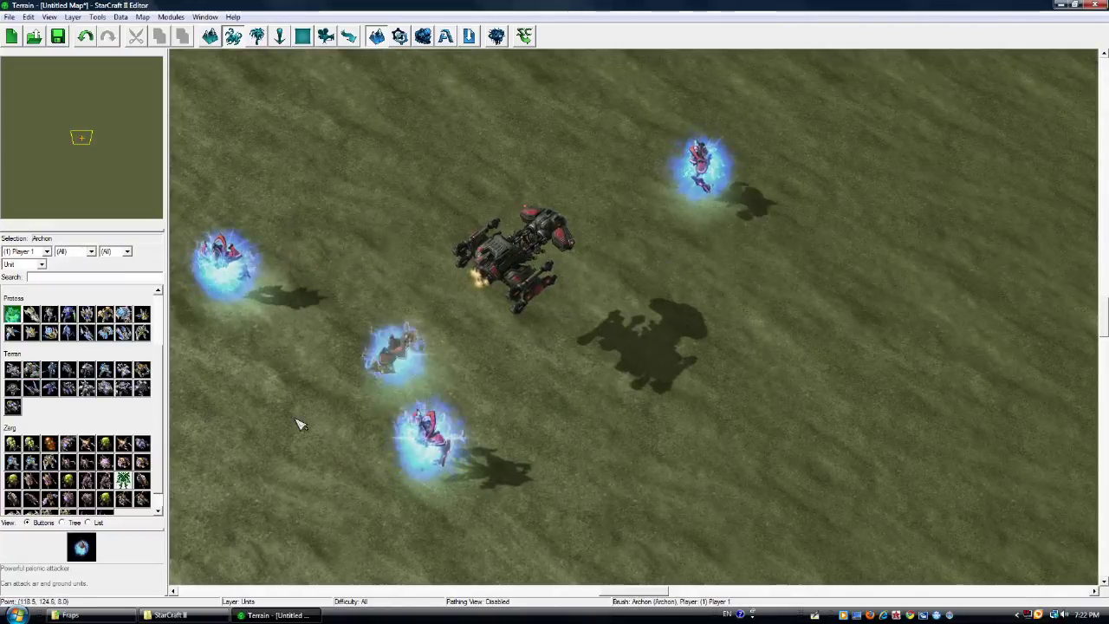
click(32, 482)
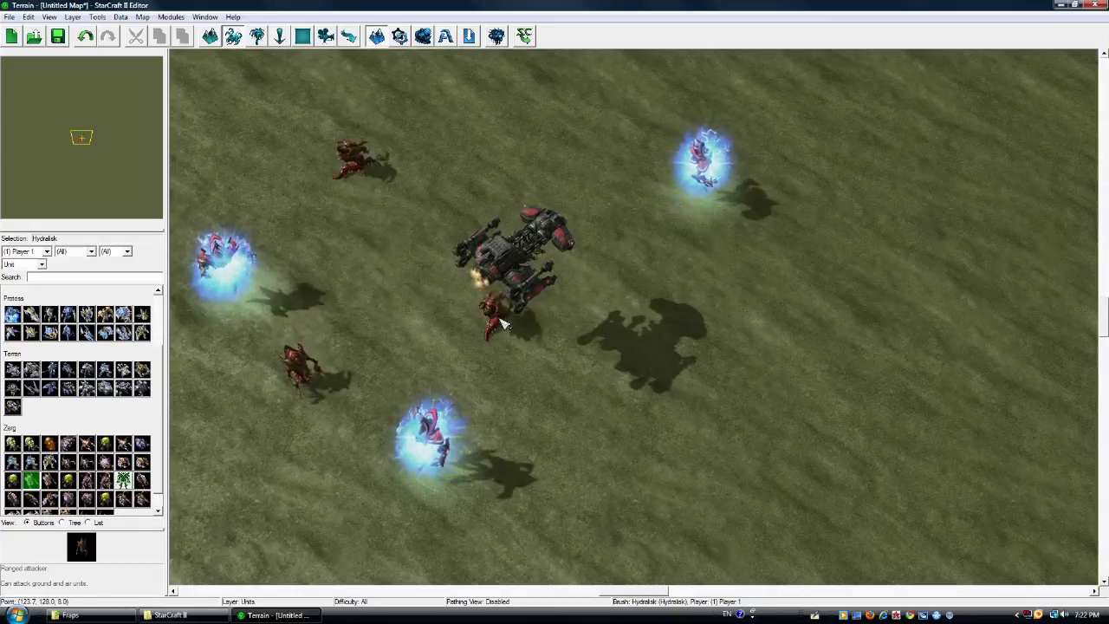
click(502, 324)
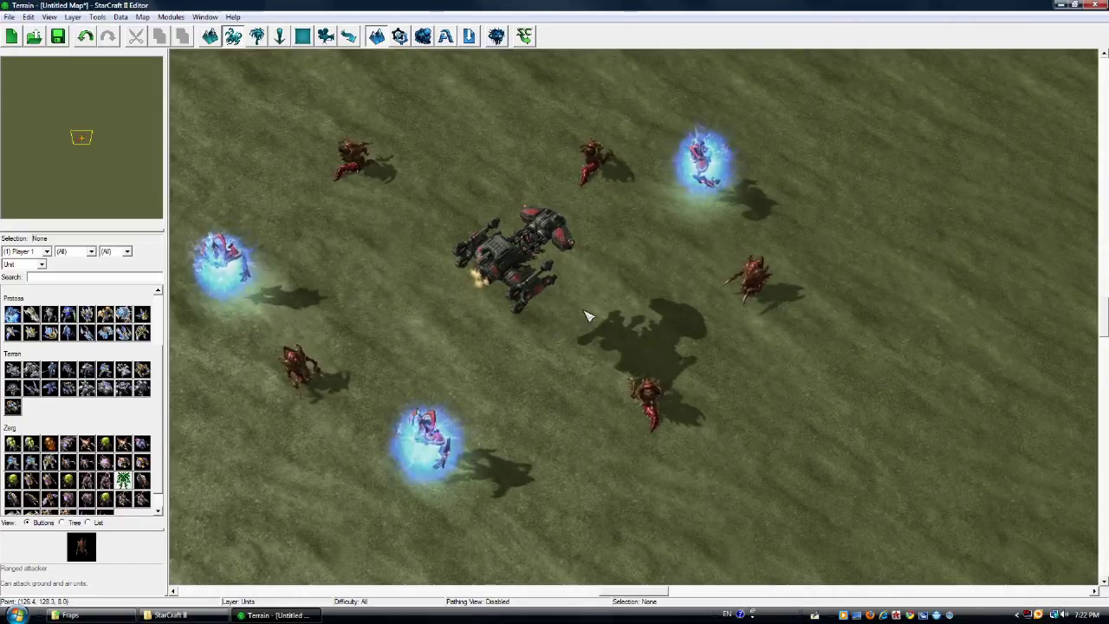
middle_drag(582, 288, 684, 297)
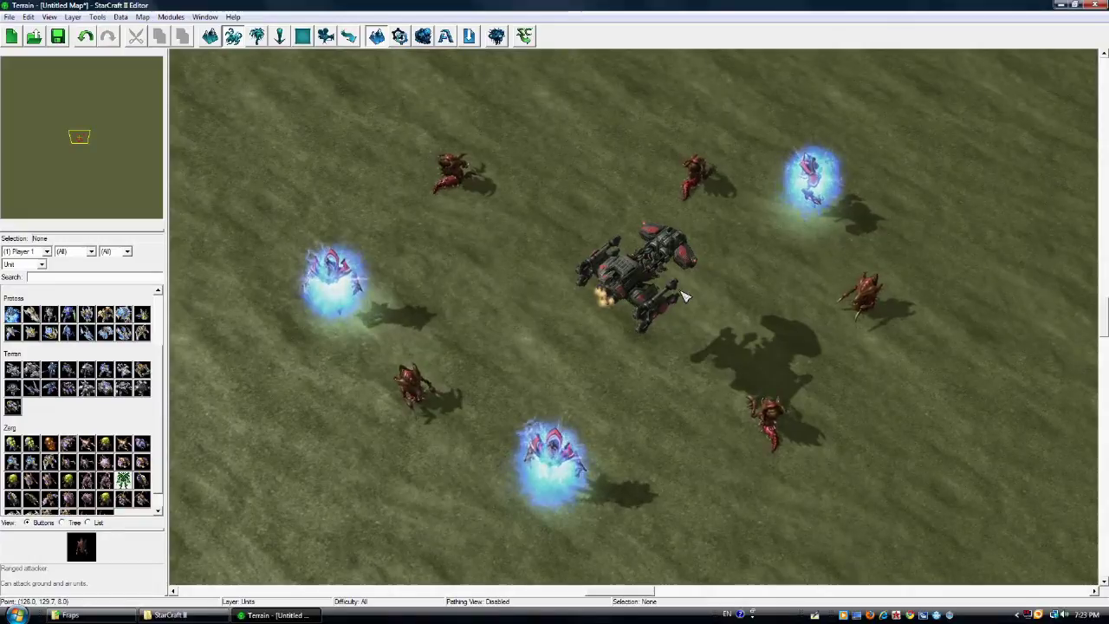
middle_drag(659, 346, 667, 288)
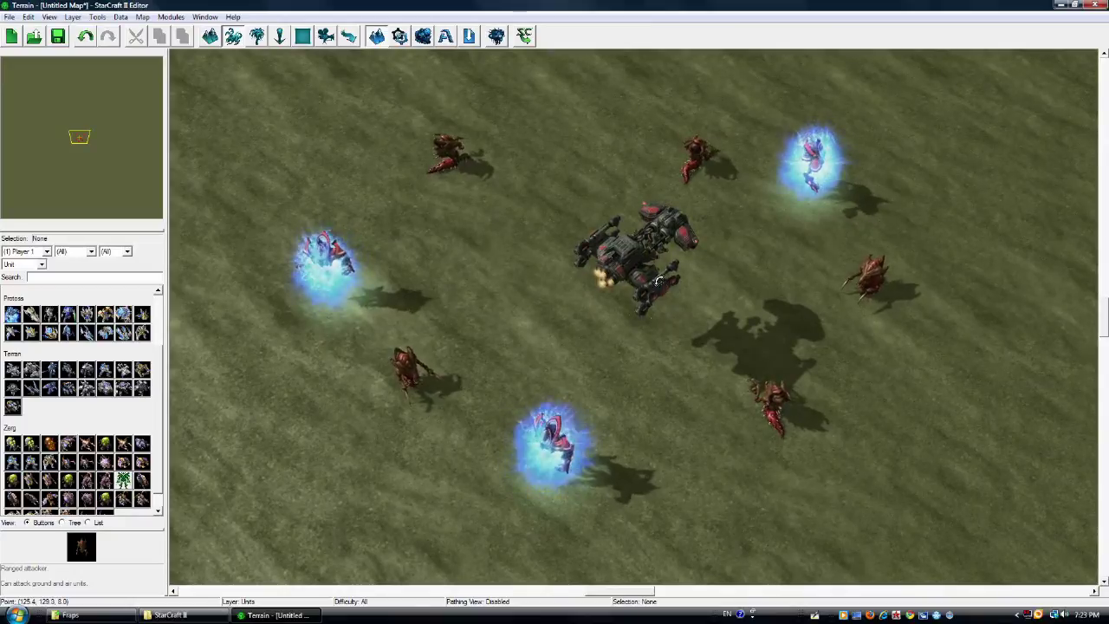
middle_drag(640, 310, 859, 314)
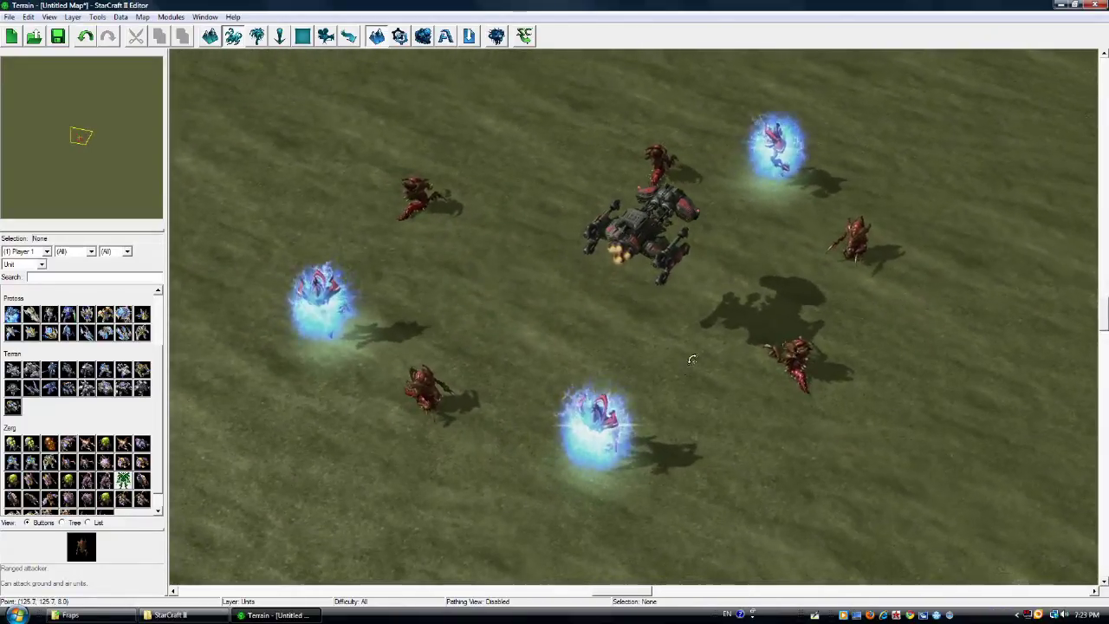
middle_drag(692, 359, 587, 160)
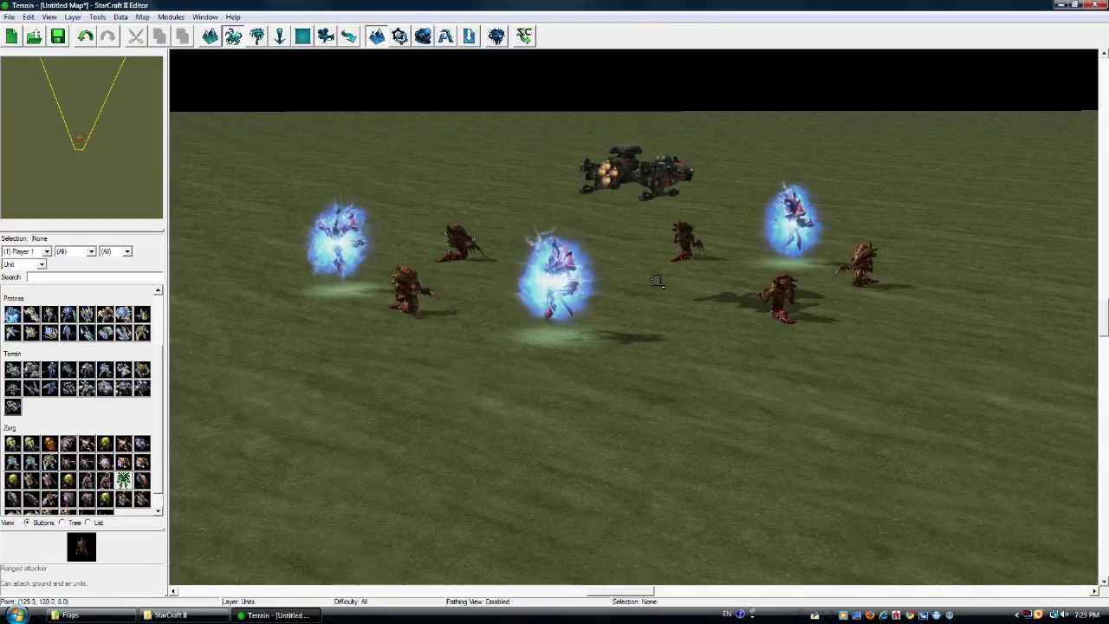
scroll(659, 303, down, 2)
scroll(659, 173, up, 4)
scroll(667, 238, down, 2)
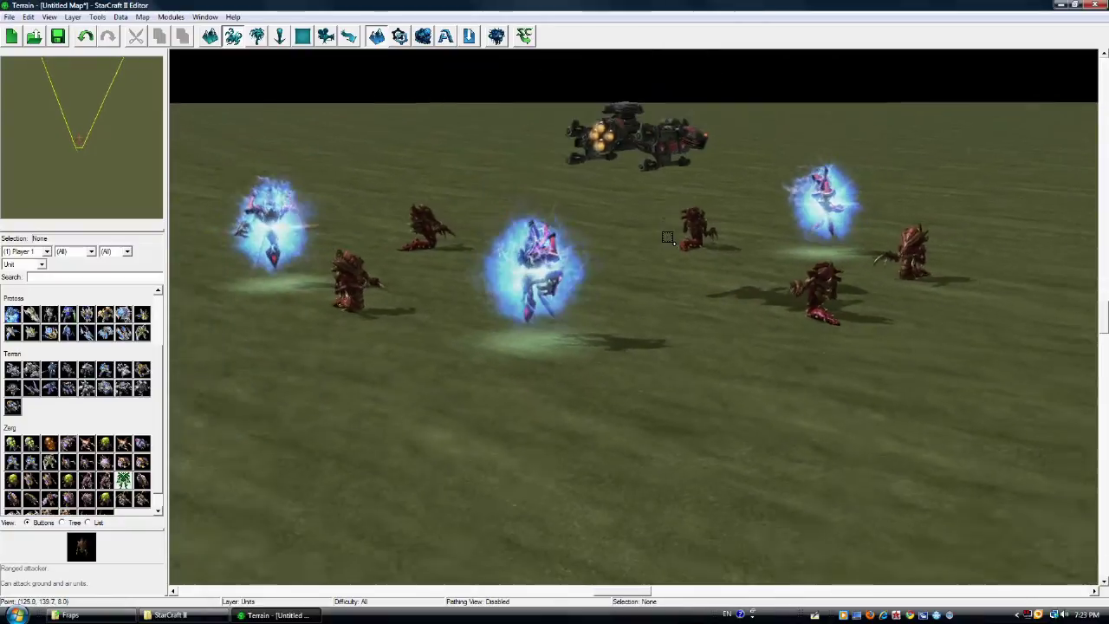
scroll(667, 238, up, 1)
scroll(664, 262, up, 3)
scroll(667, 269, down, 4)
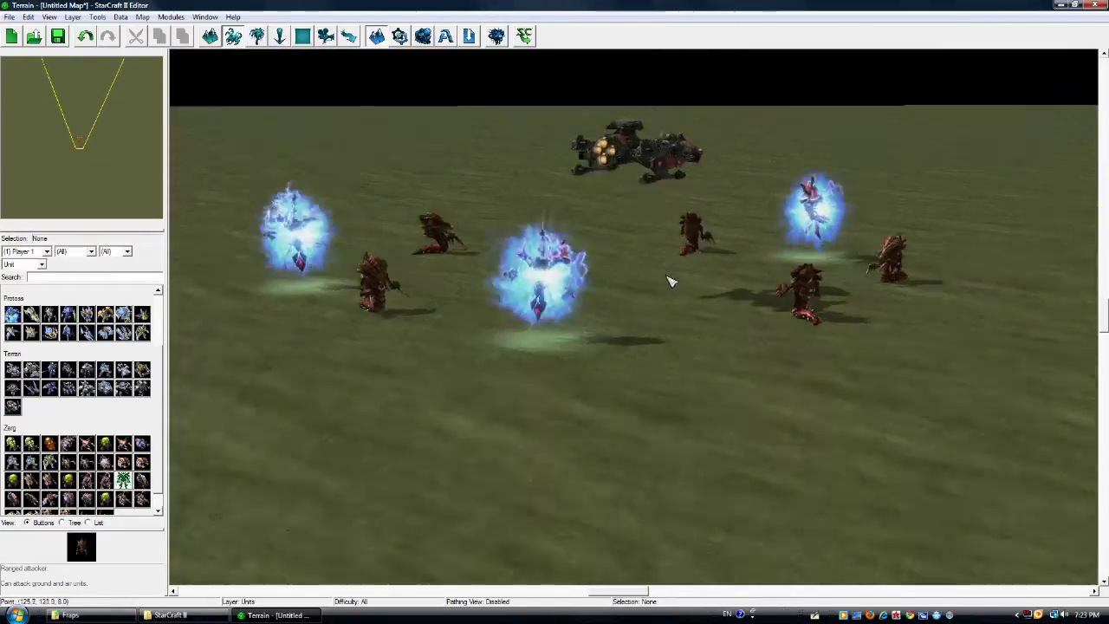
scroll(670, 280, down, 1)
scroll(670, 280, up, 3)
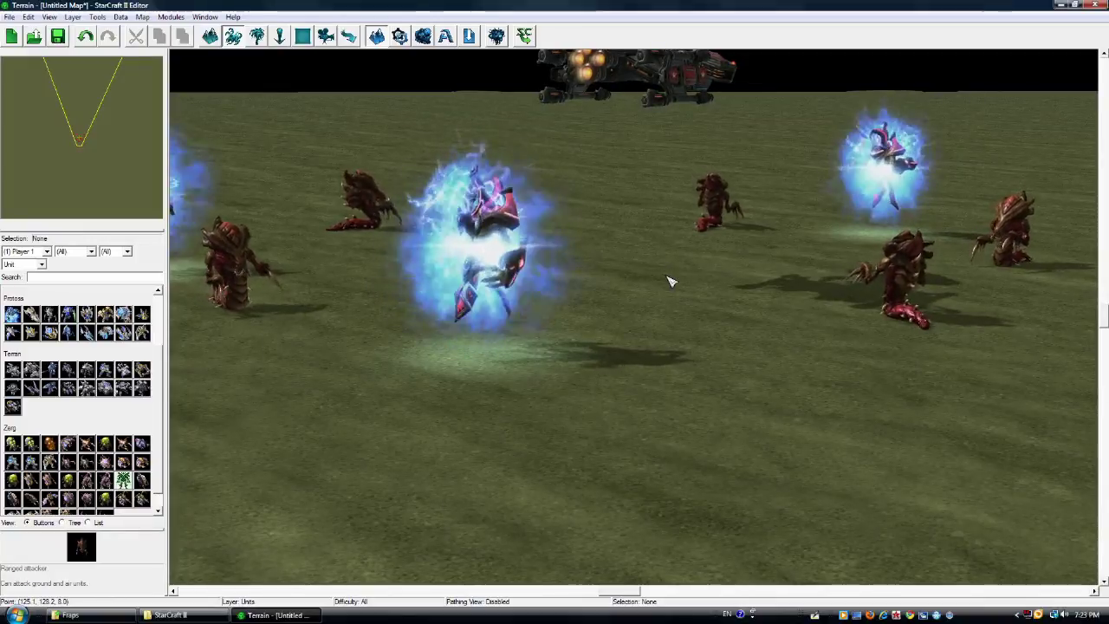
scroll(670, 280, down, 4)
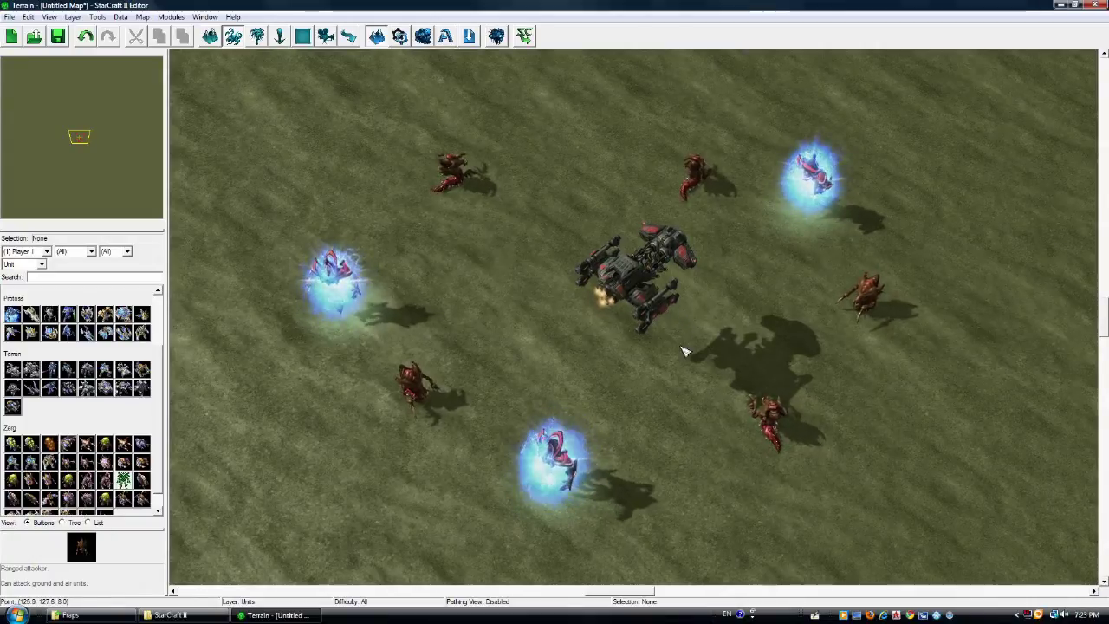
Pan, rotate and tilt the view until one Hydralisk fills it from a low angle
middle_drag(679, 342, 681, 303)
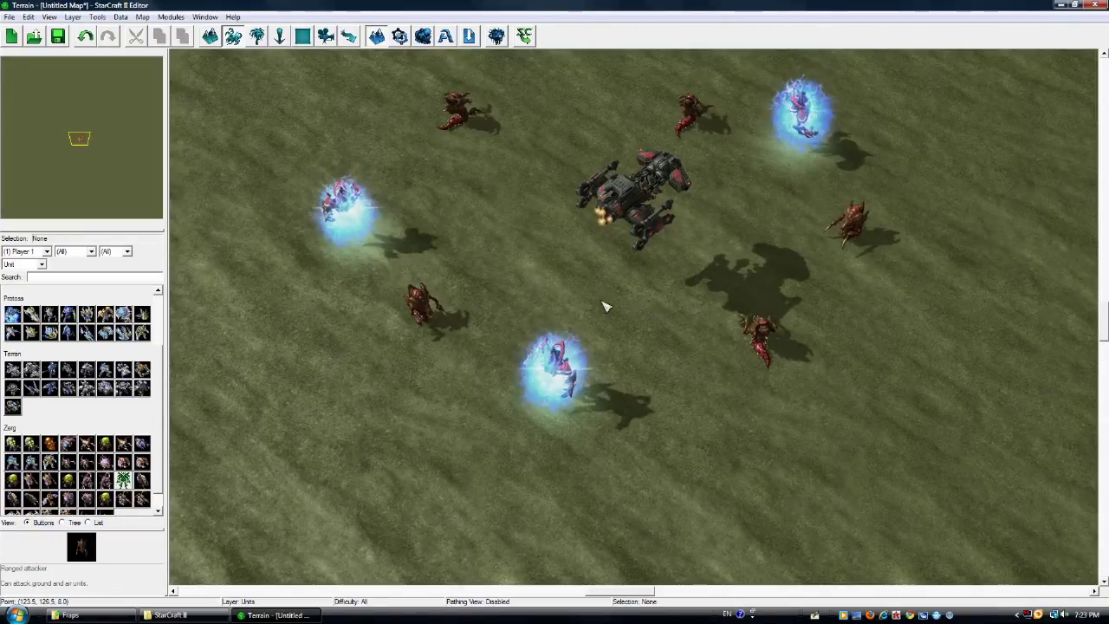
middle_drag(589, 277, 614, 404)
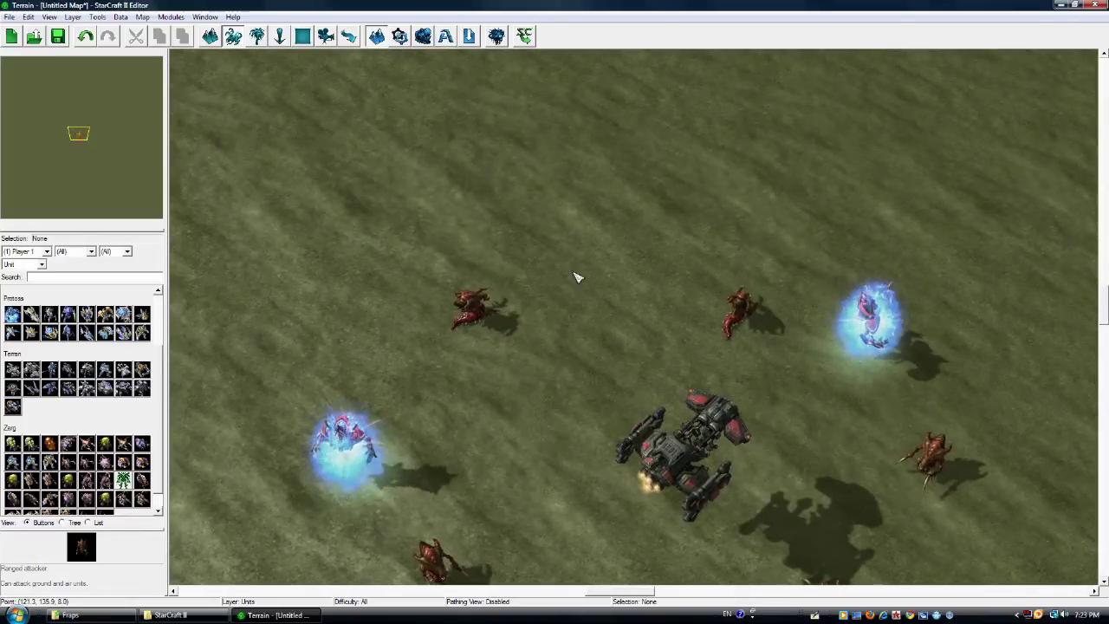
middle_drag(577, 277, 583, 295)
mouse_move(513, 333)
ctrl+middle_down()
mouse_move(528, 347)
mouse_move(638, 338)
mouse_move(602, 321)
mouse_move(349, 333)
ctrl+middle_up()
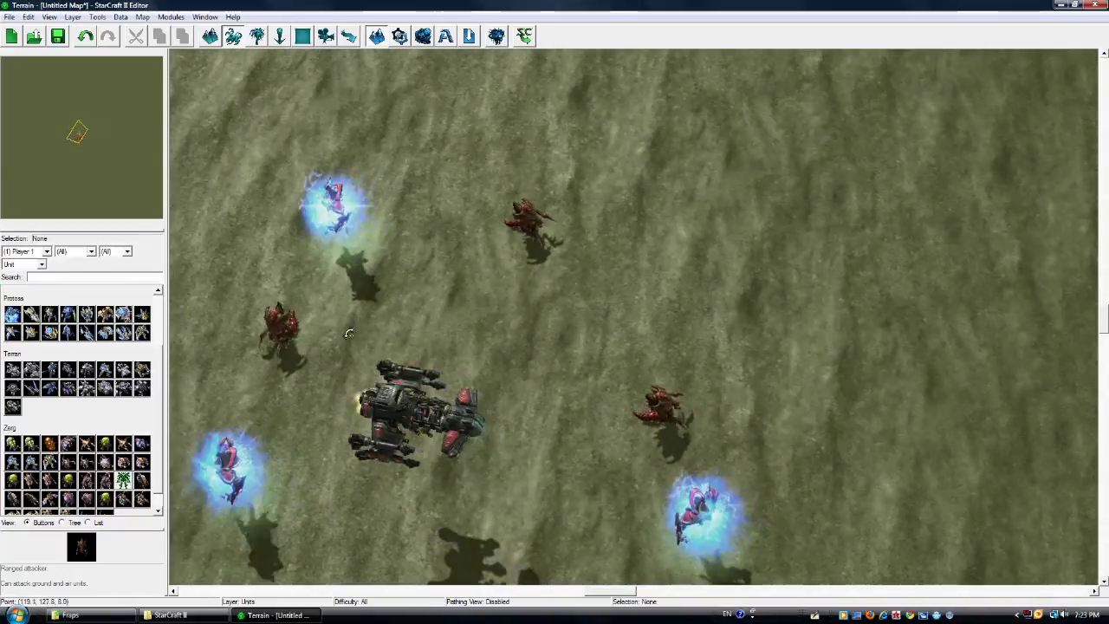
mouse_move(718, 320)
ctrl+middle_down()
mouse_move(485, 306)
mouse_move(346, 247)
ctrl+middle_up()
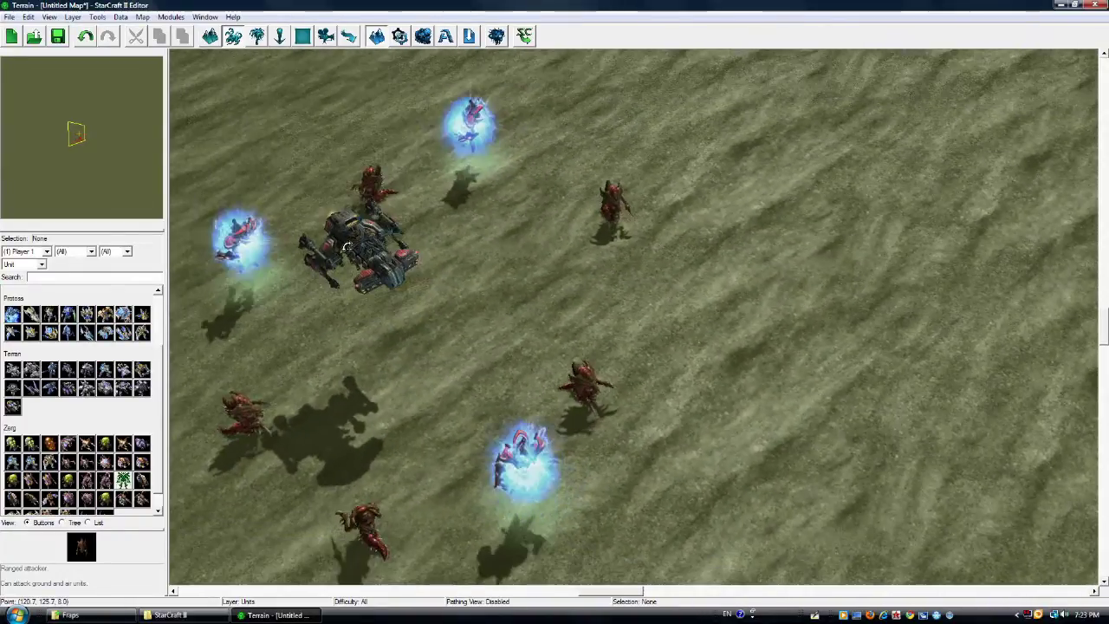
mouse_move(592, 288)
ctrl+middle_down()
mouse_move(532, 235)
mouse_move(502, 228)
ctrl+middle_up()
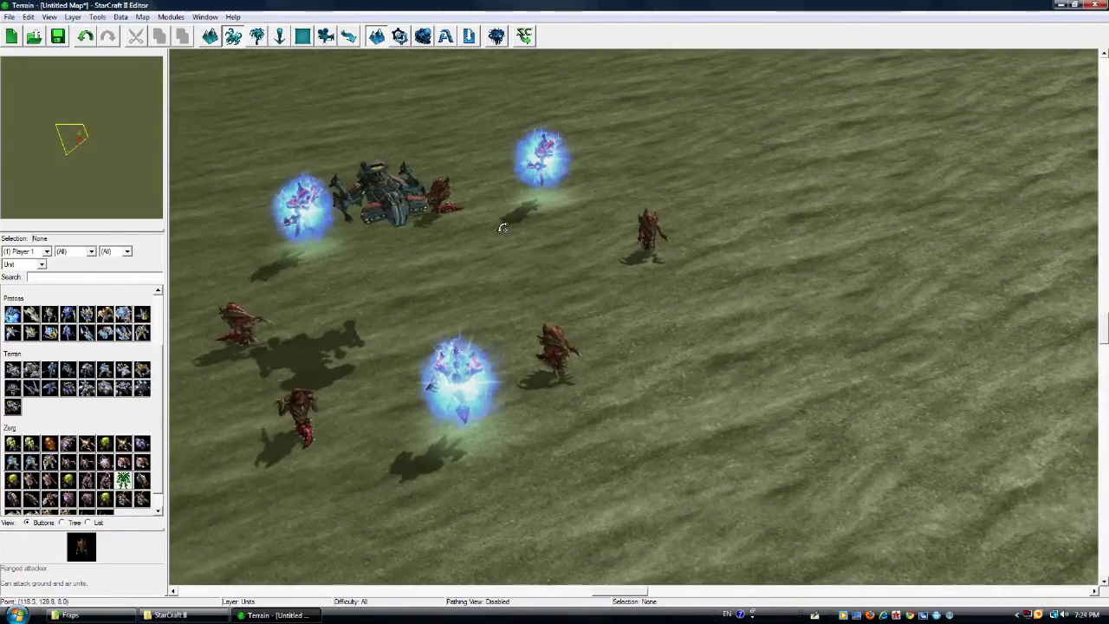
mouse_move(709, 299)
ctrl+middle_down()
mouse_move(655, 386)
mouse_move(688, 329)
mouse_move(703, 411)
mouse_move(691, 432)
mouse_move(664, 404)
mouse_move(664, 185)
mouse_move(651, 292)
mouse_move(656, 185)
ctrl+middle_up()
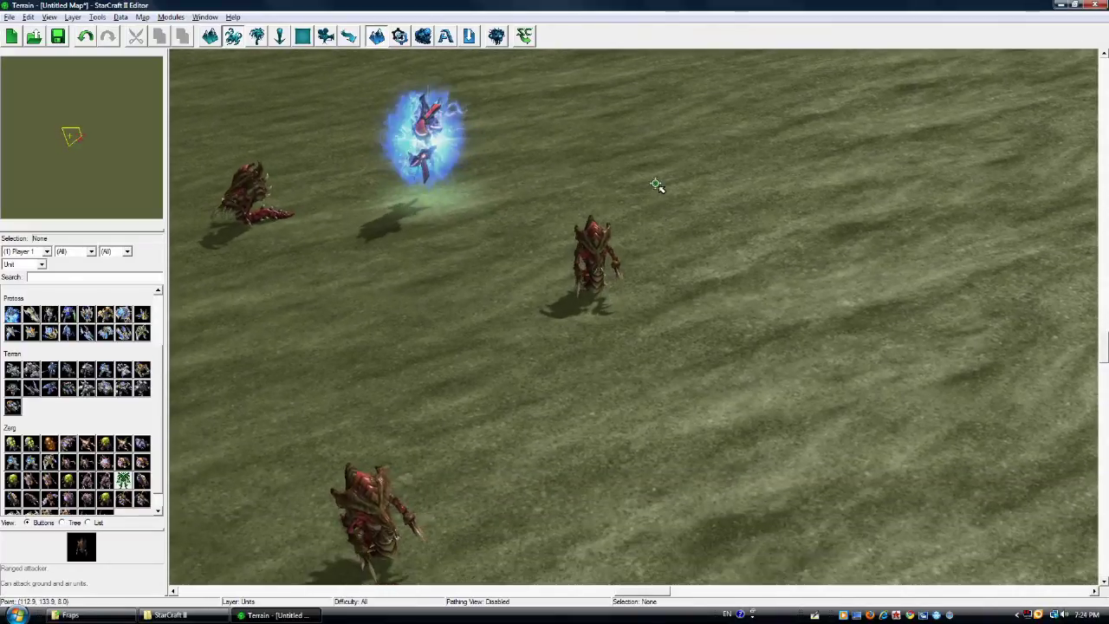
mouse_move(649, 287)
ctrl+middle_down()
mouse_move(661, 384)
mouse_move(638, 427)
mouse_move(629, 265)
mouse_move(701, 346)
mouse_move(698, 359)
mouse_move(684, 290)
ctrl+middle_up()
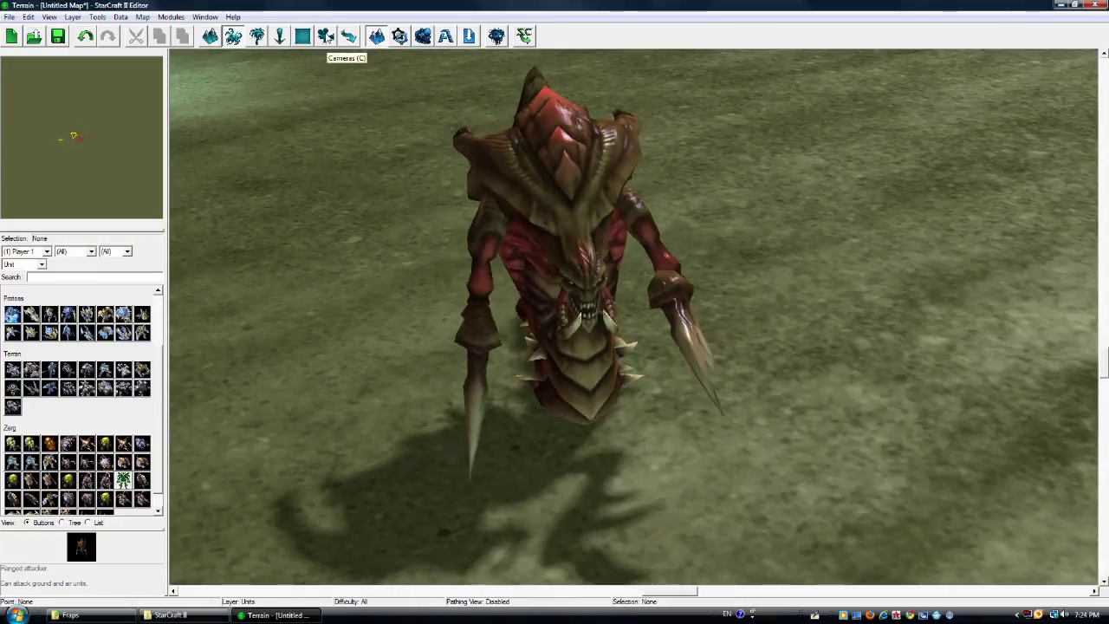
Create Camera 001 from the Hydralisk view, then Camera 002 from an Archon close-up
click(325, 37)
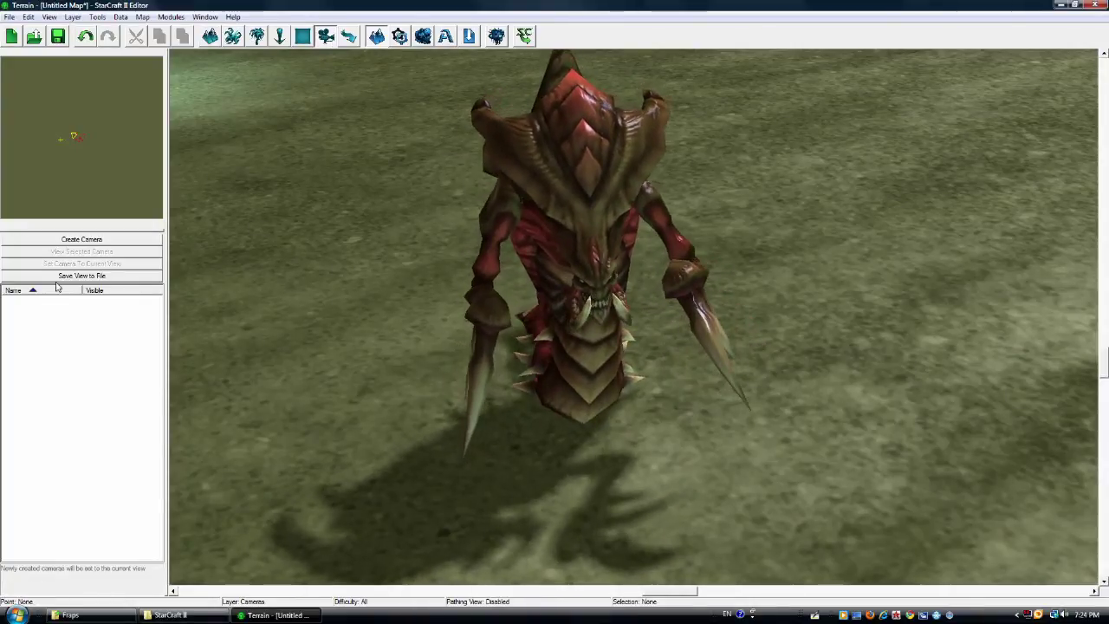
click(78, 240)
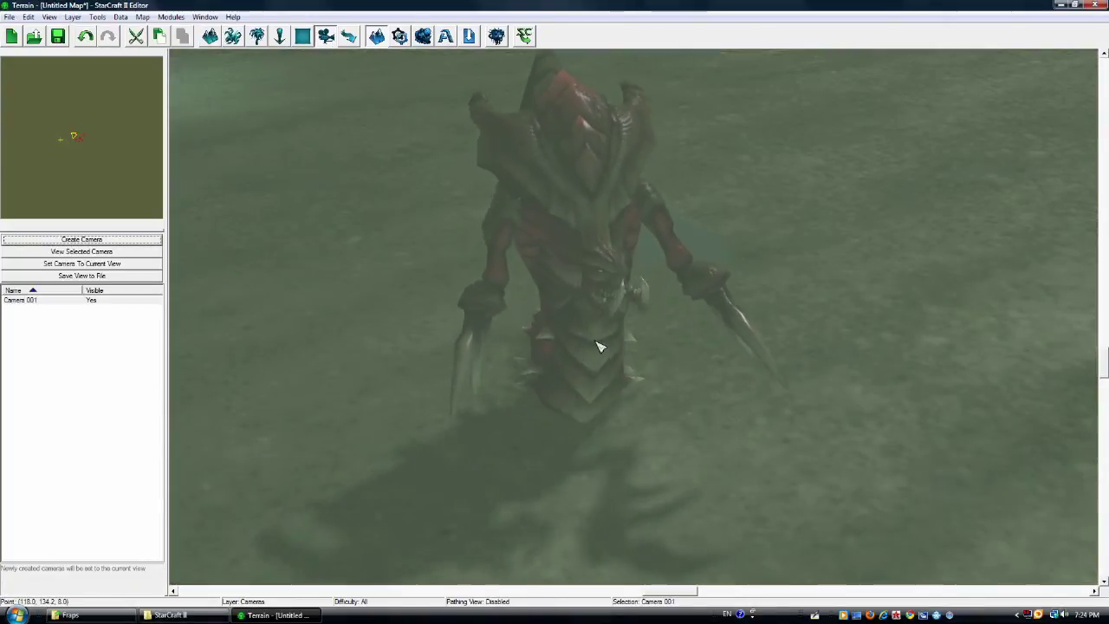
click(652, 315)
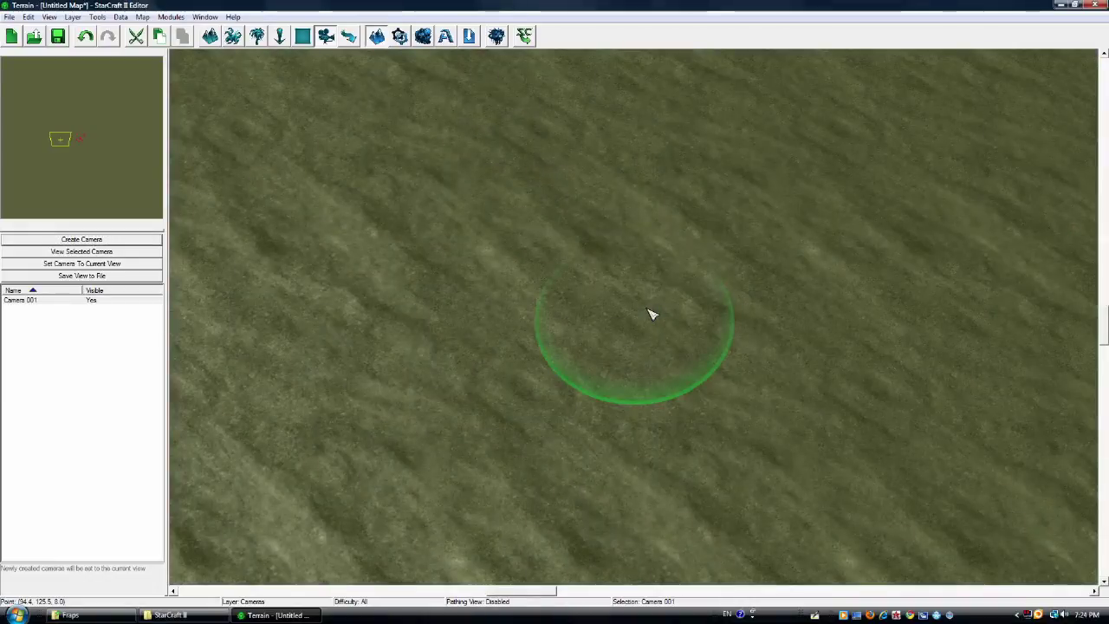
scroll(654, 319, down, 4)
middle_drag(691, 443, 411, 434)
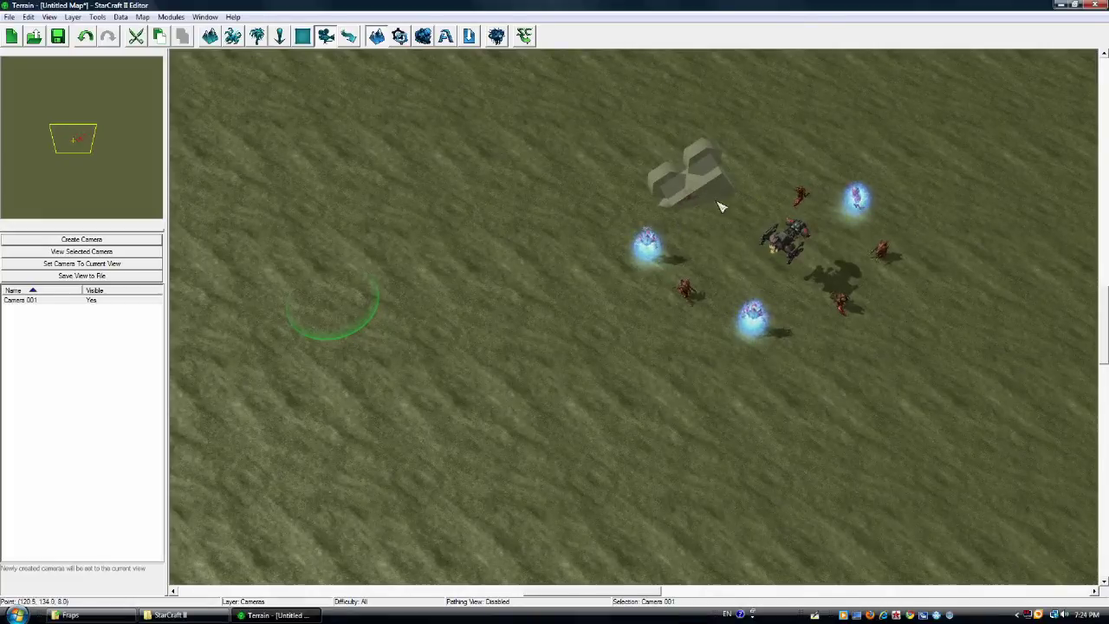
click(95, 251)
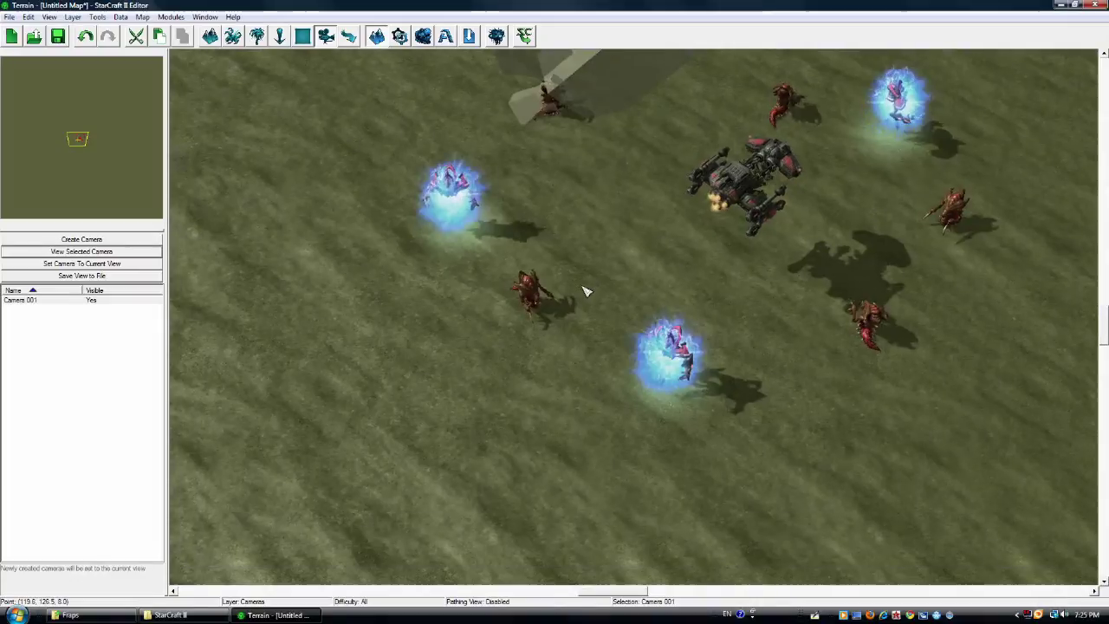
middle_drag(823, 247, 897, 220)
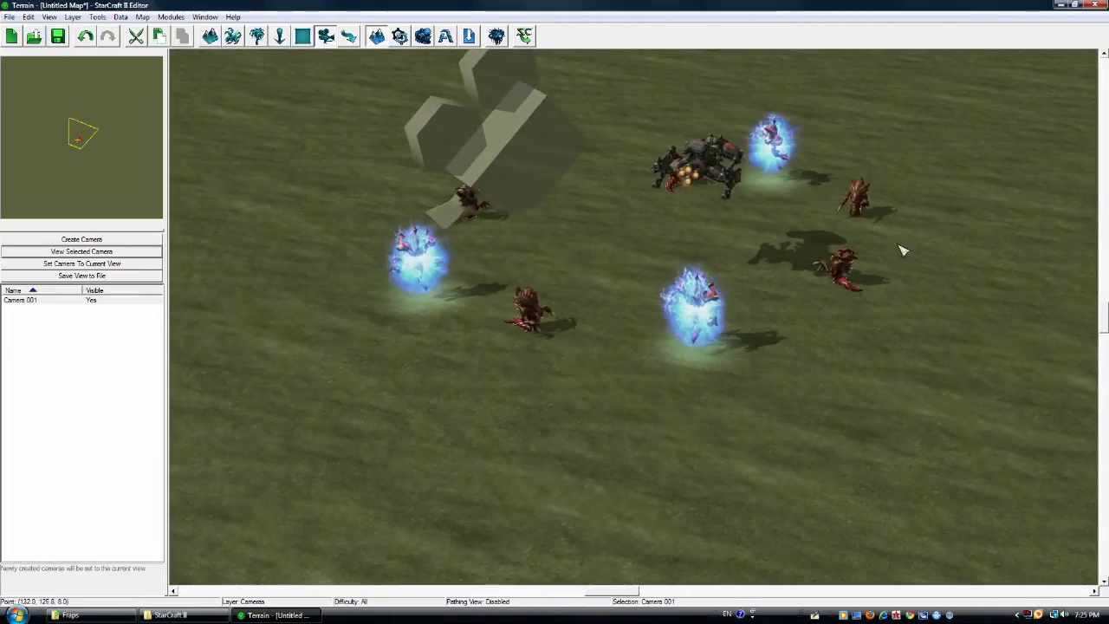
scroll(901, 251, up, 10)
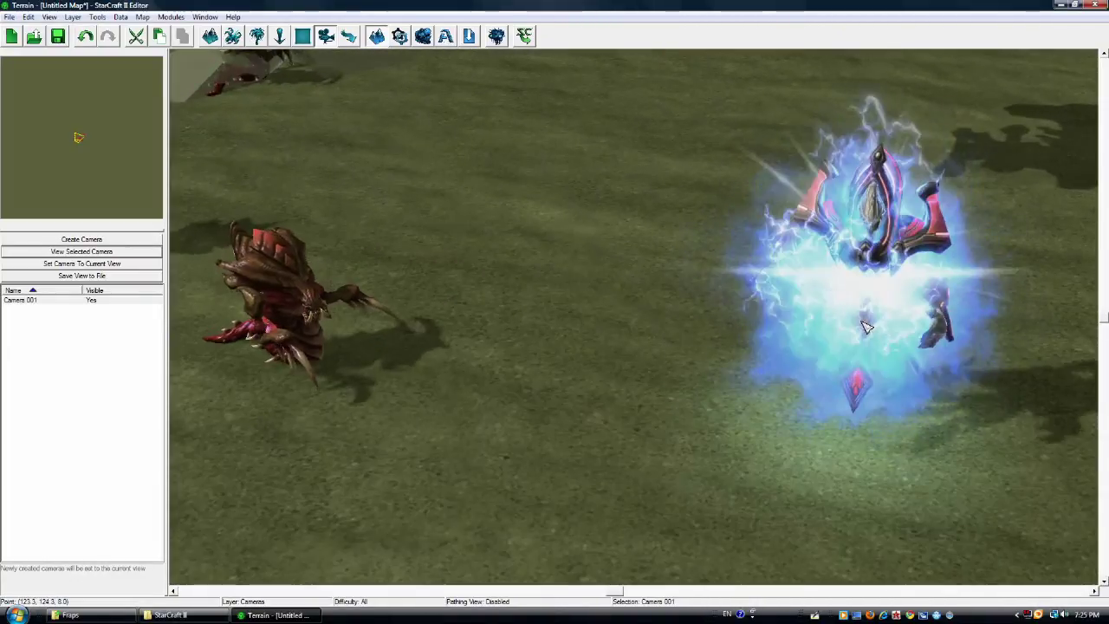
middle_drag(867, 327, 693, 347)
click(124, 240)
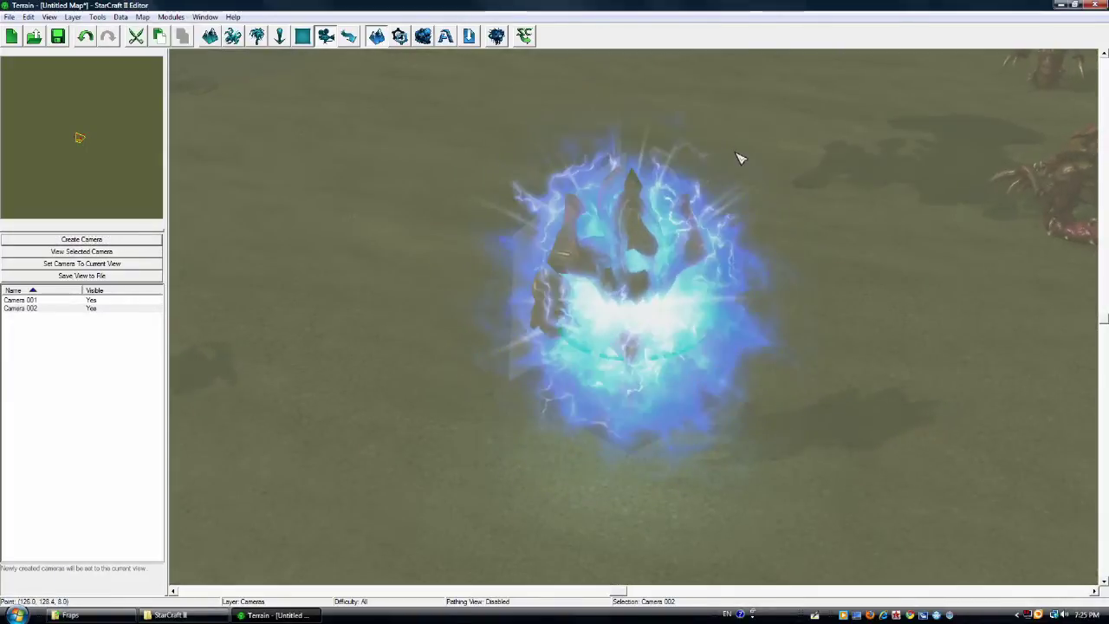
Tilt the view below ground to look up at the Battlecruiser's underside
middle_drag(738, 158, 685, 449)
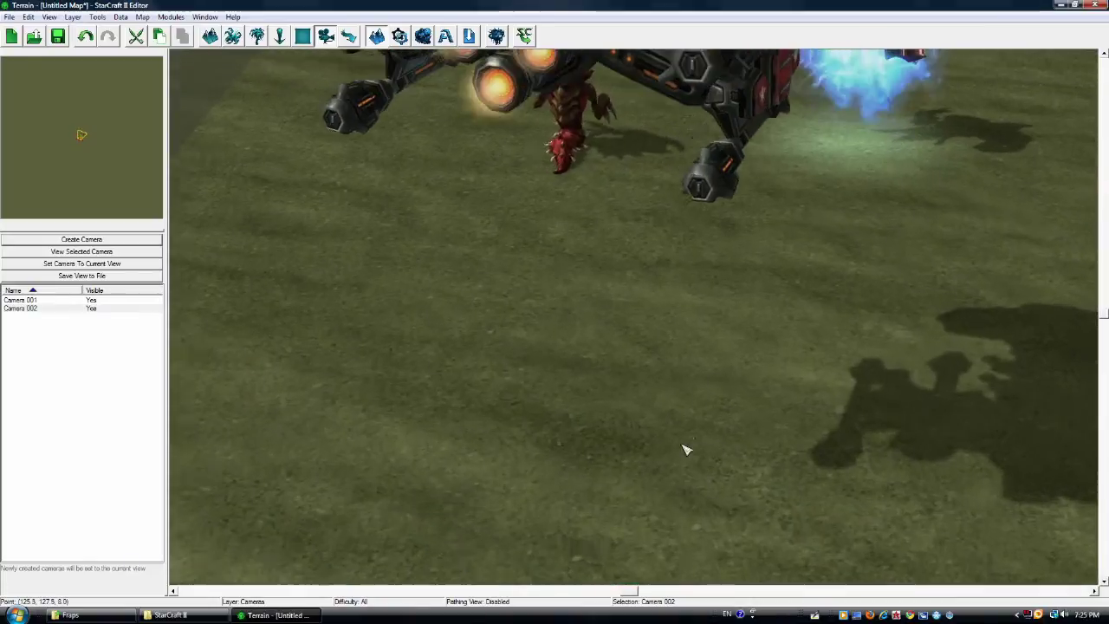
scroll(685, 448, up, 10)
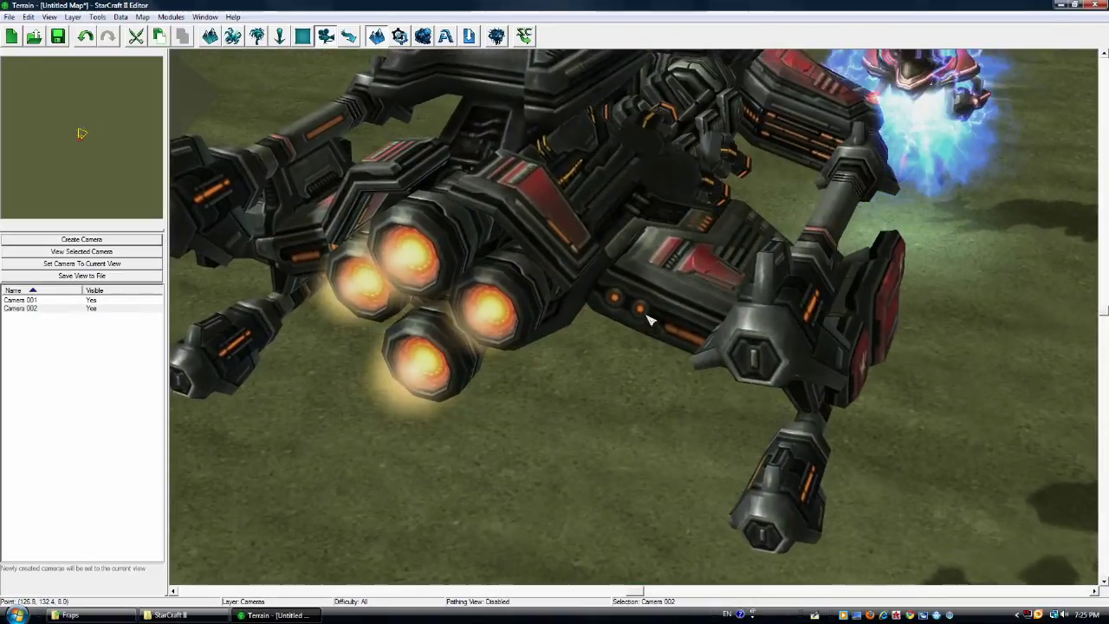
scroll(650, 320, down, 10)
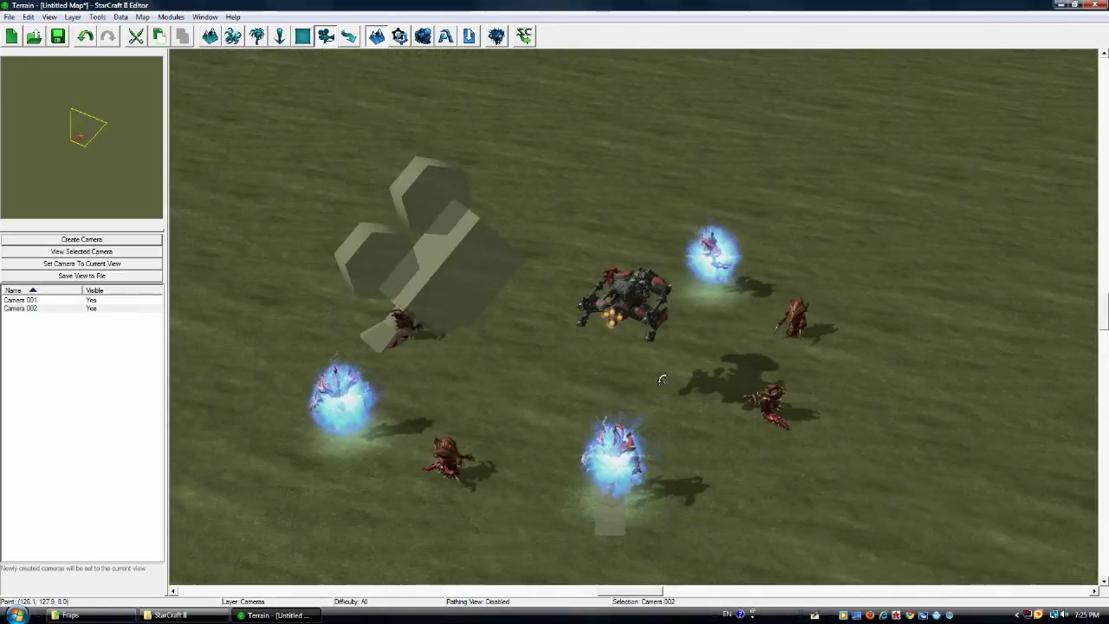
middle_drag(662, 379, 635, 464)
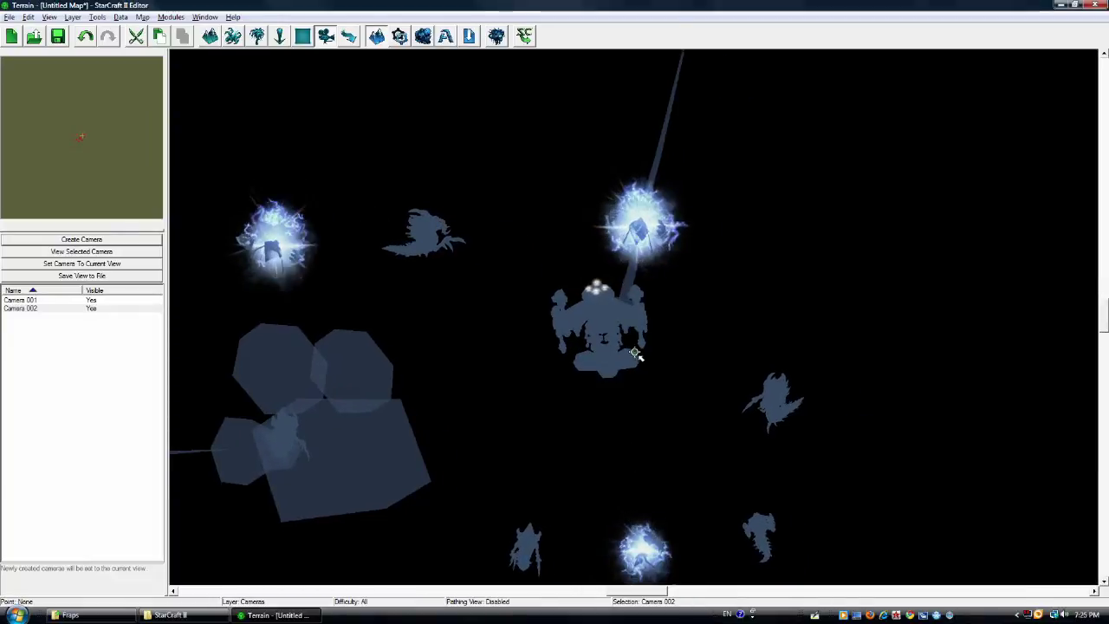
middle_drag(635, 354, 666, 498)
middle_drag(684, 267, 776, 517)
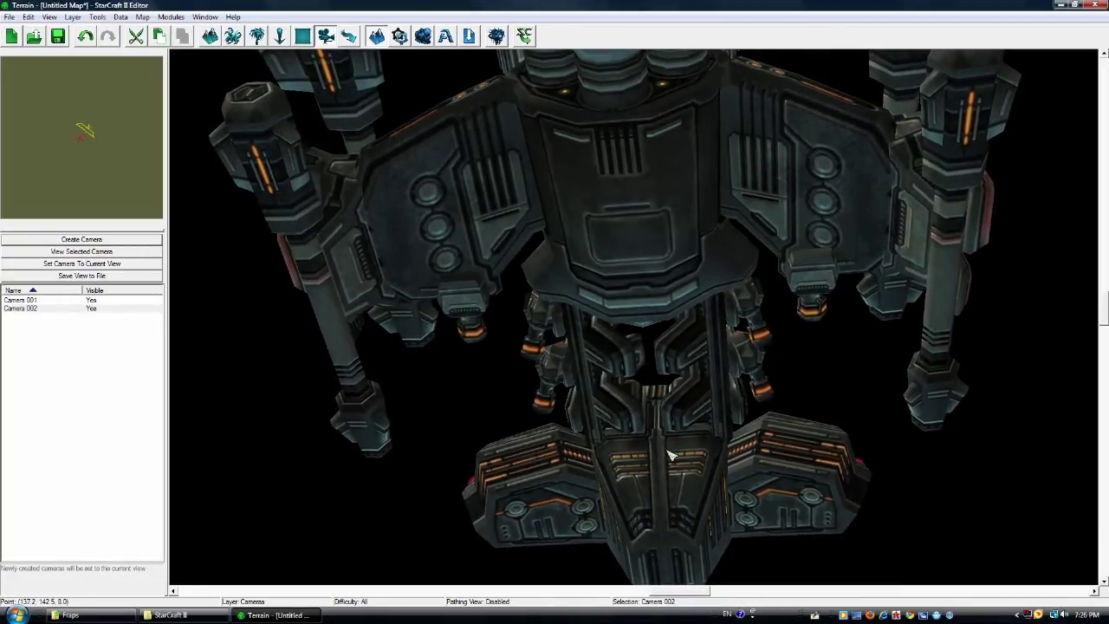
Save the under-ship view as Camera 003 and zoom back out to an overview
click(90, 240)
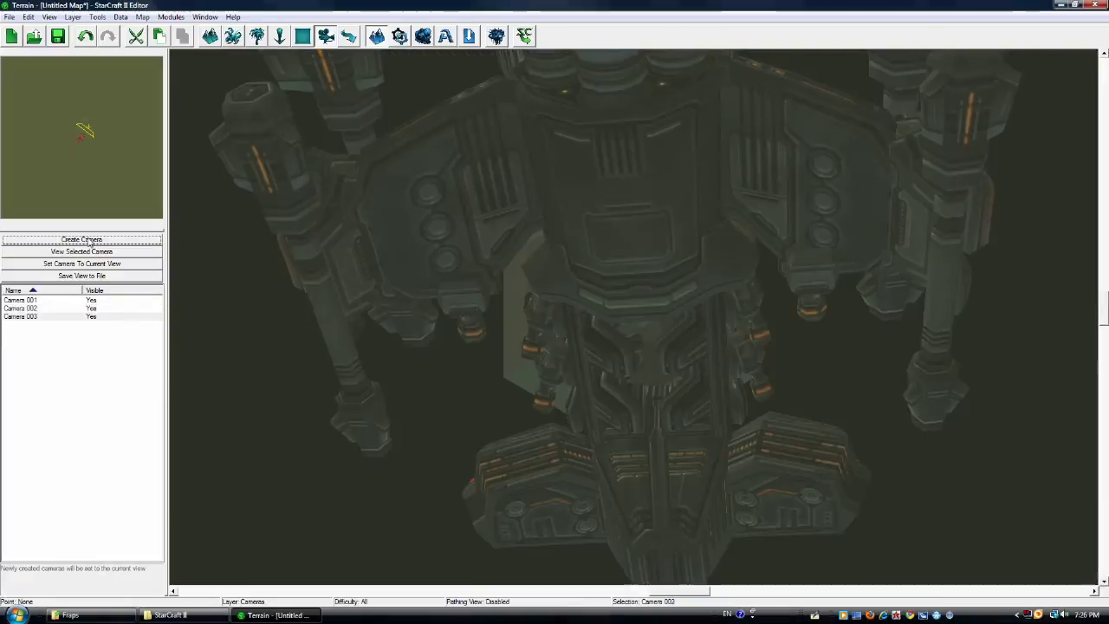
click(631, 363)
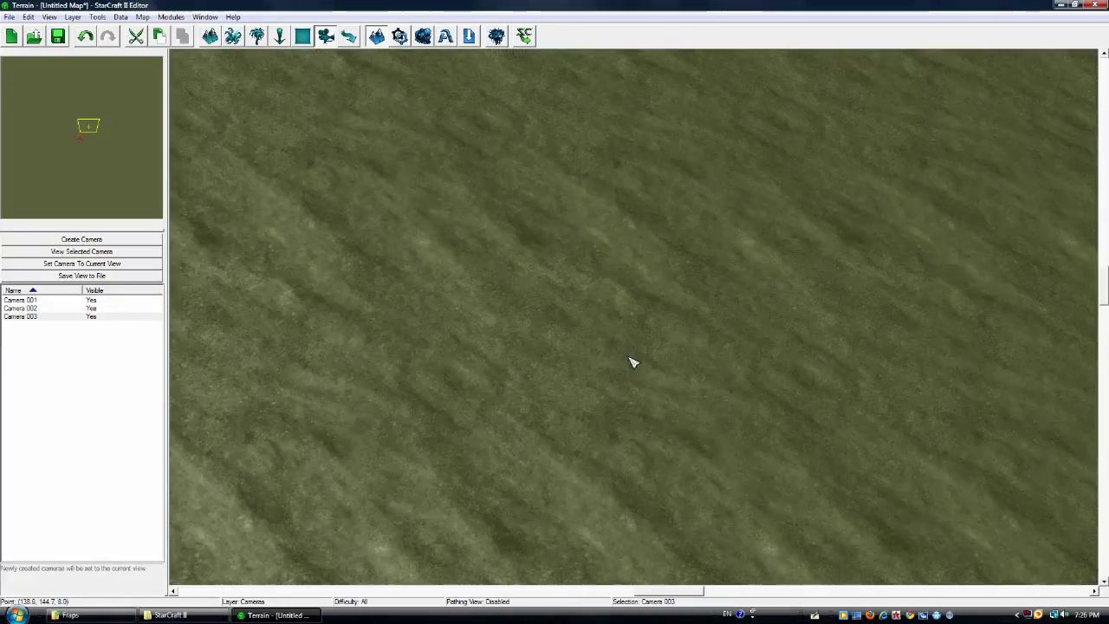
scroll(607, 312, down, 5)
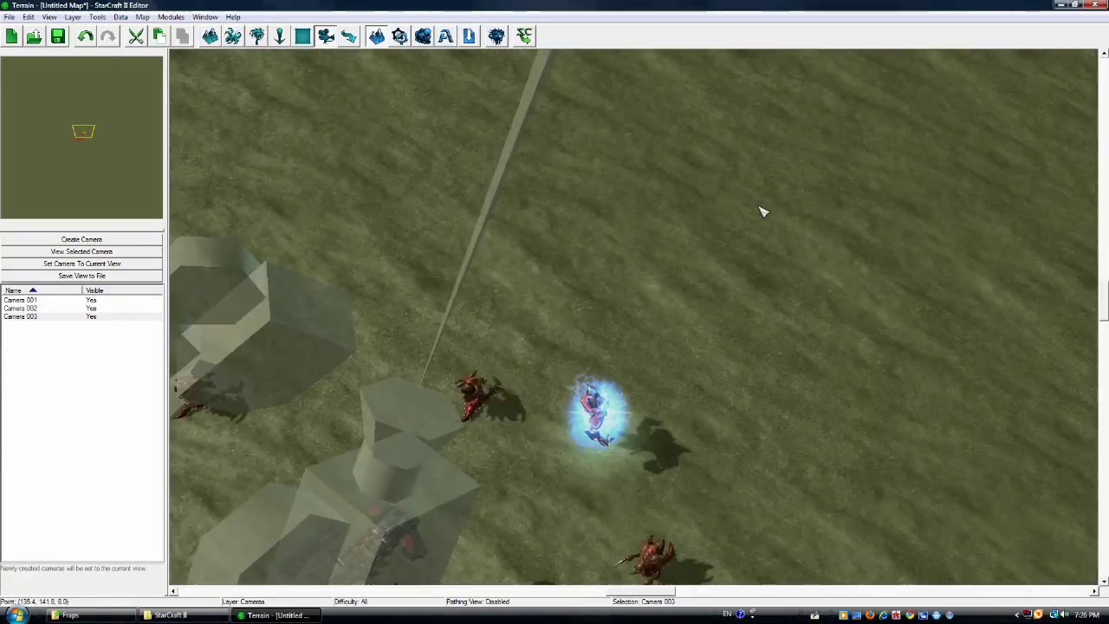
scroll(762, 212, down, 5)
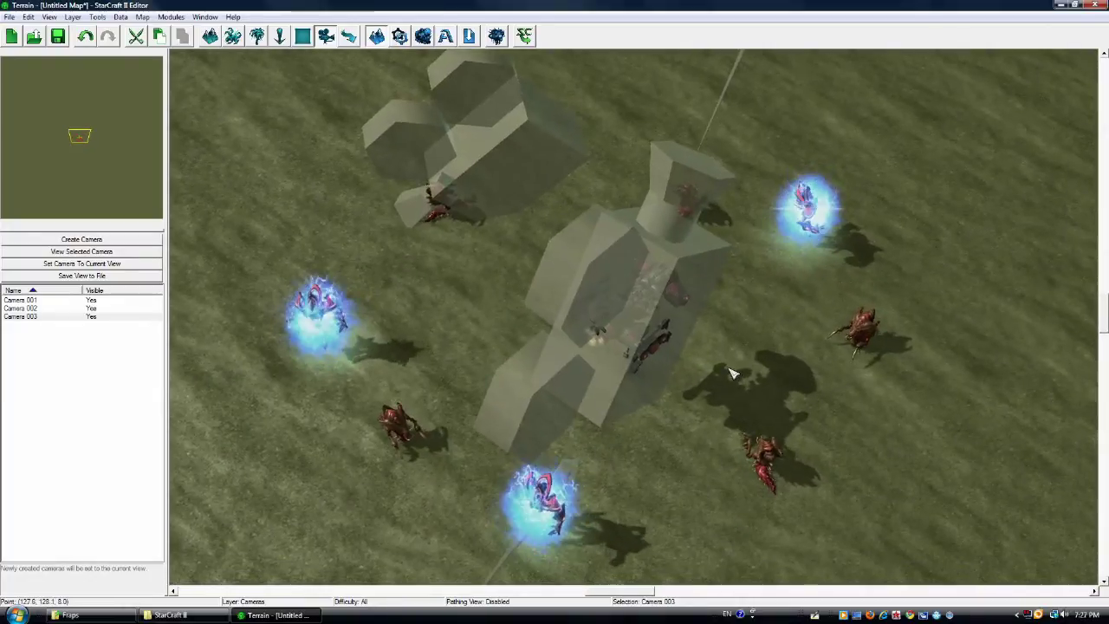
scroll(732, 373, down, 3)
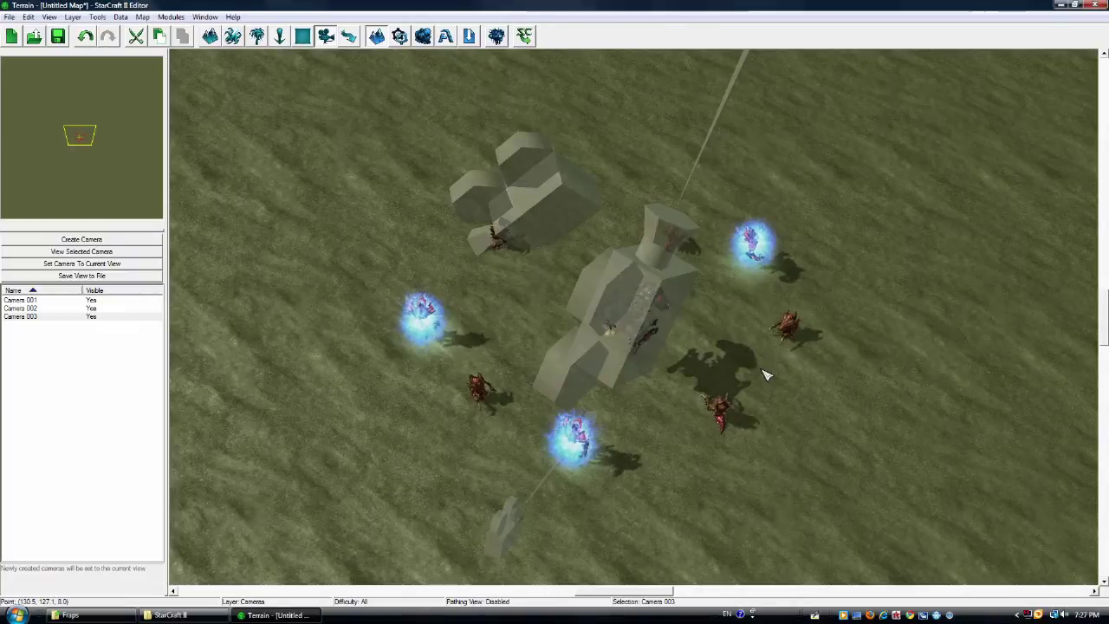
Open the Trigger Editor showing the default Melee Initialization trigger
click(400, 36)
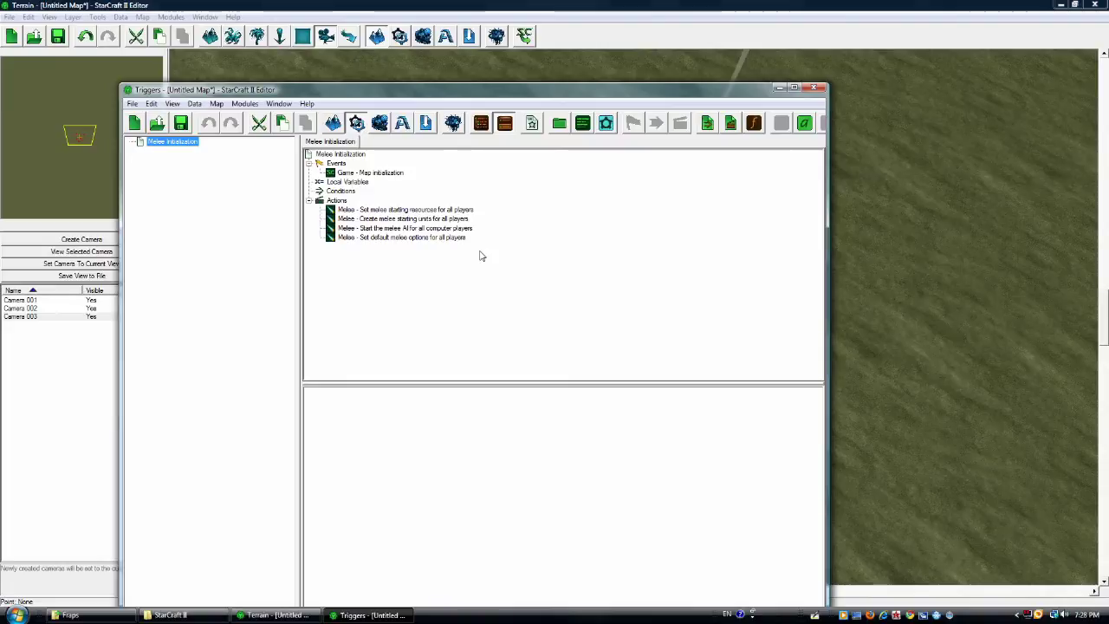
Create a new trigger named 'camera'
right_click(168, 156)
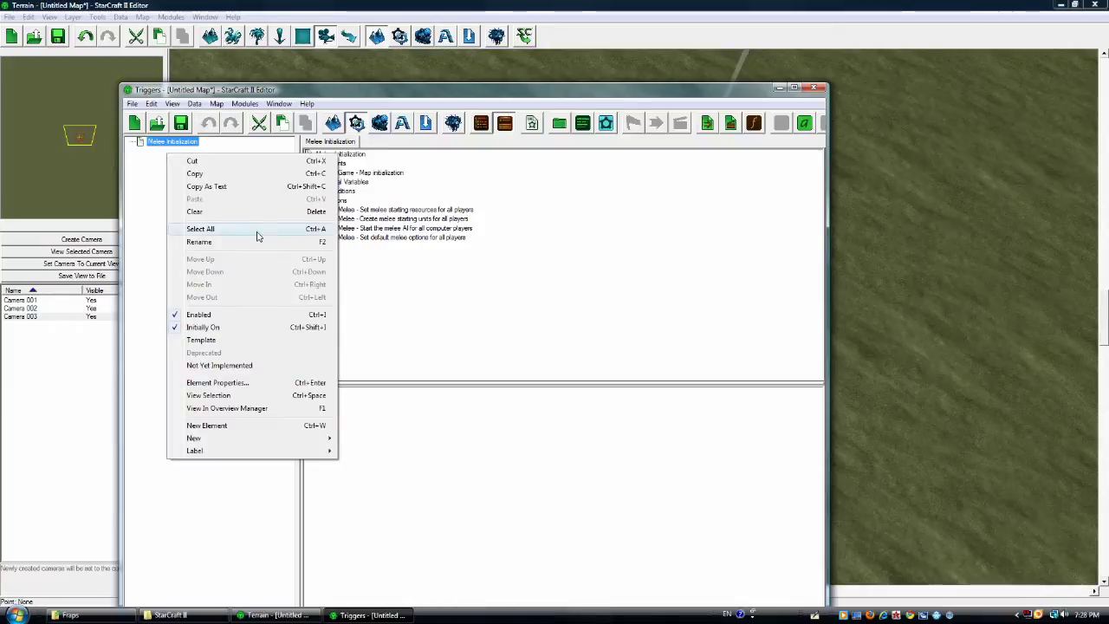
click(221, 426)
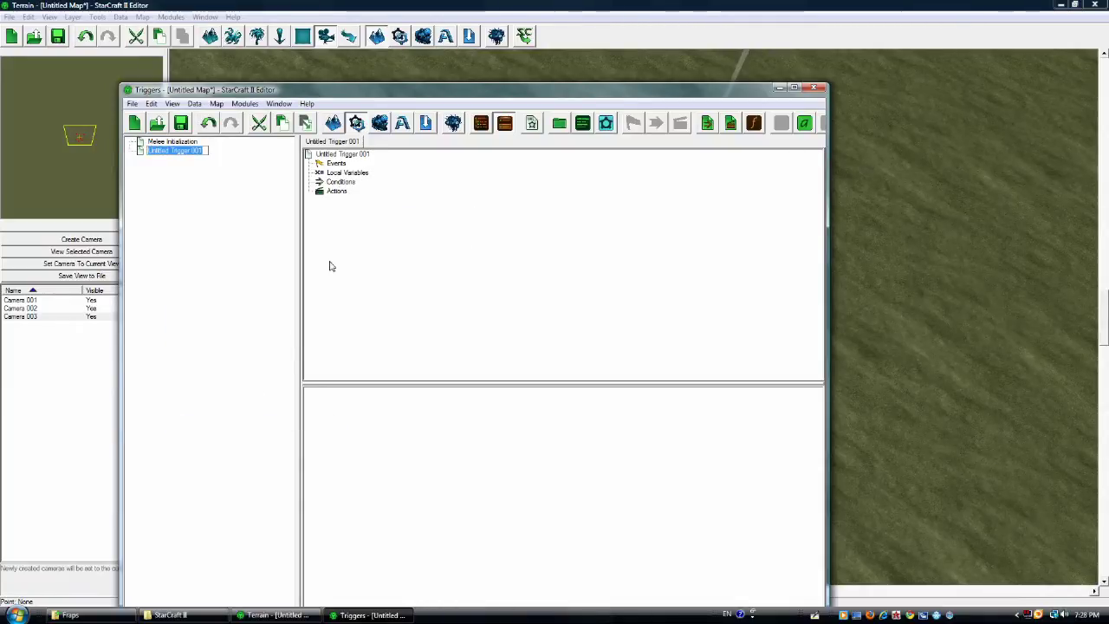
text(ca)
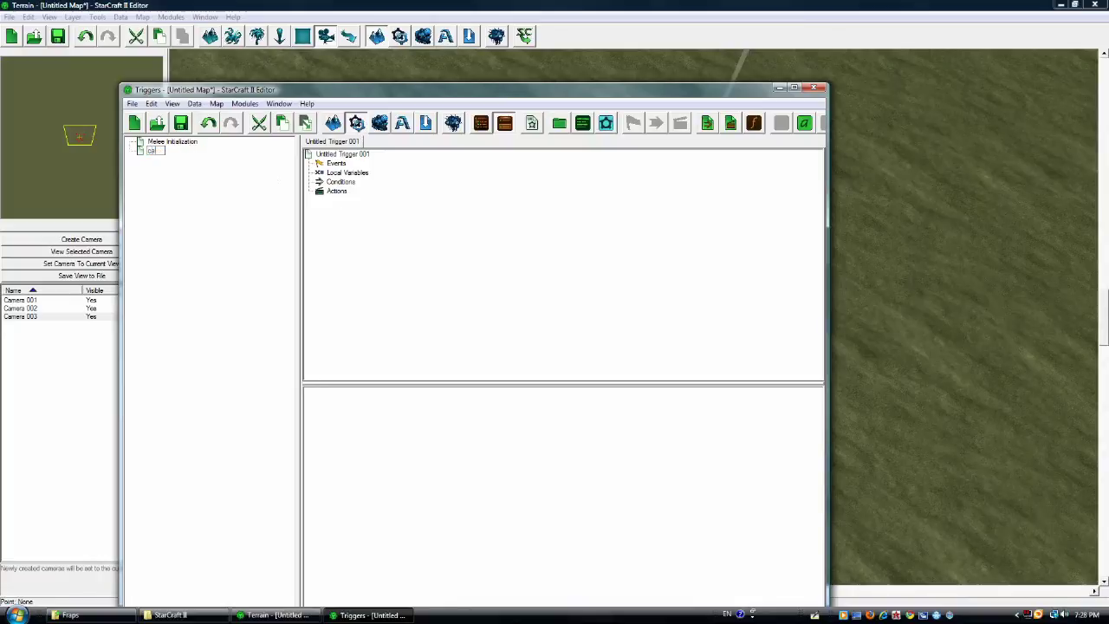
text(mera)
key(Return)
Add a UI Key Pressed event for any player to the camera trigger
double_click(337, 163)
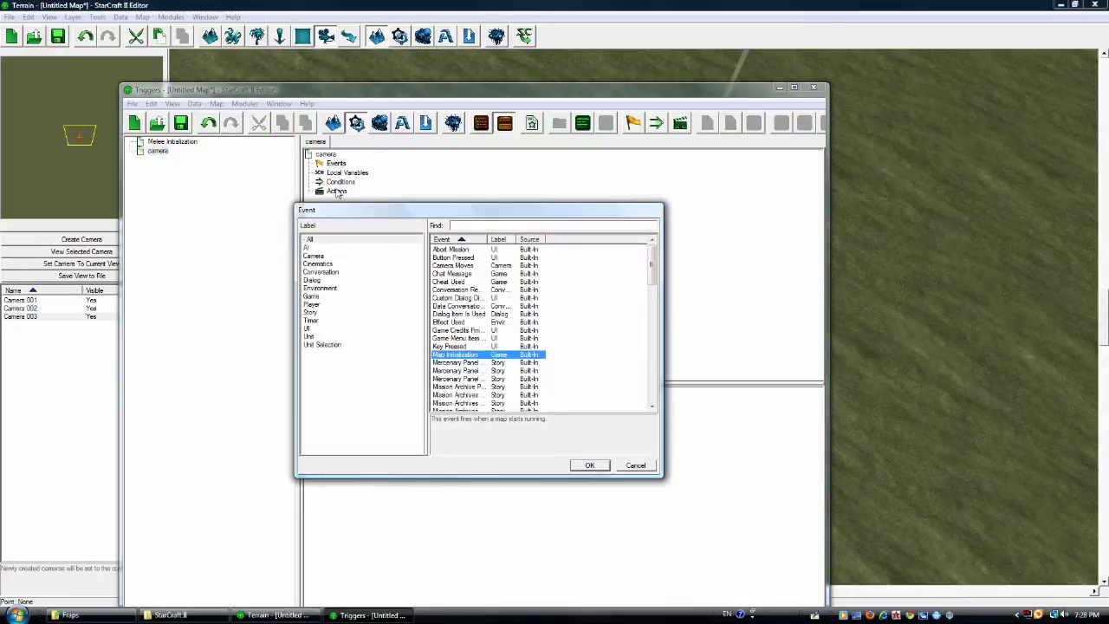
click(314, 329)
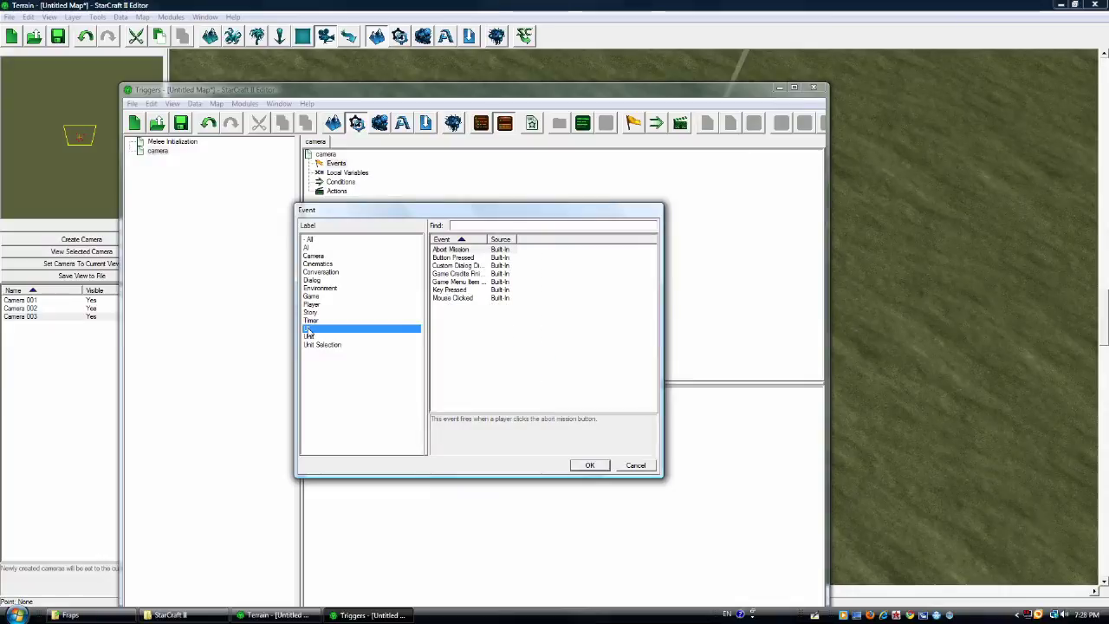
click(456, 291)
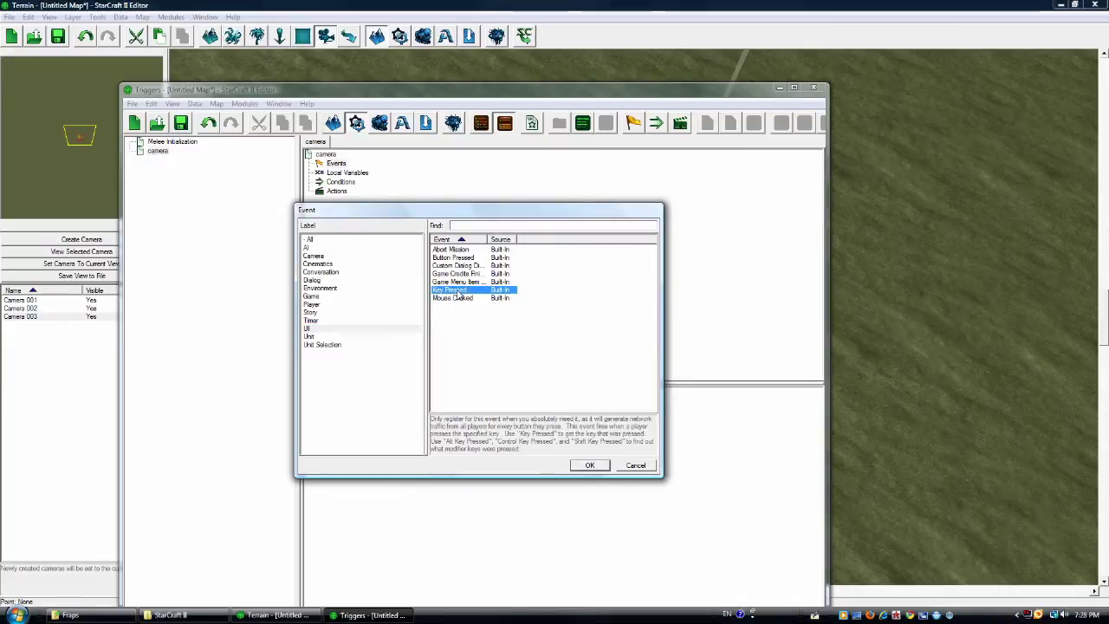
click(594, 466)
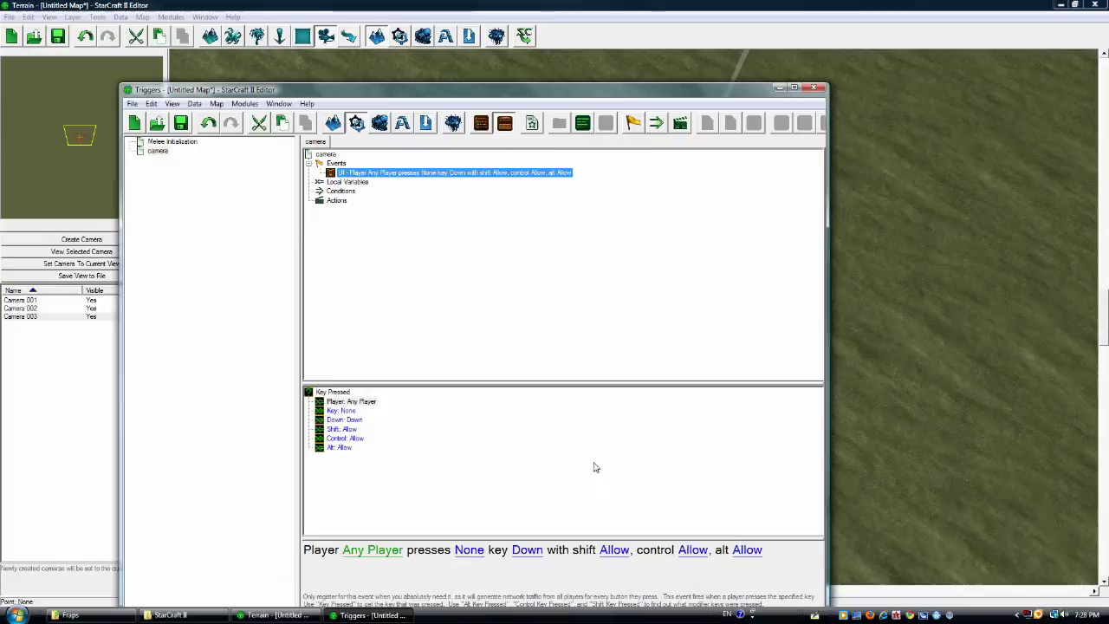
double_click(339, 203)
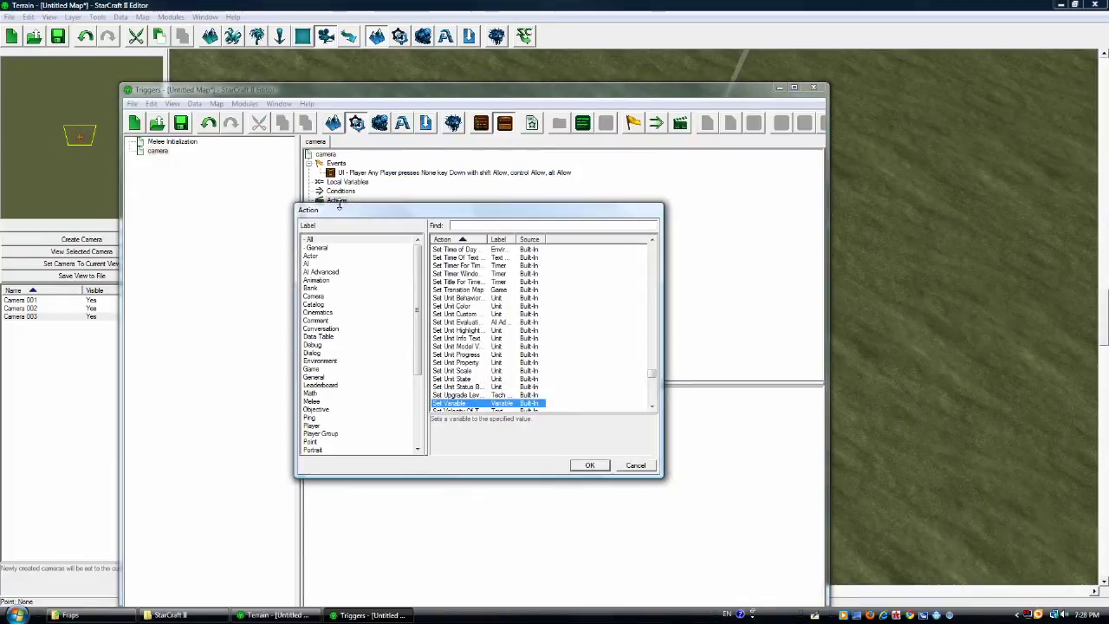
Add an Apply Camera Object action: Default Game Camera for player 1 over 2.0 seconds
click(321, 298)
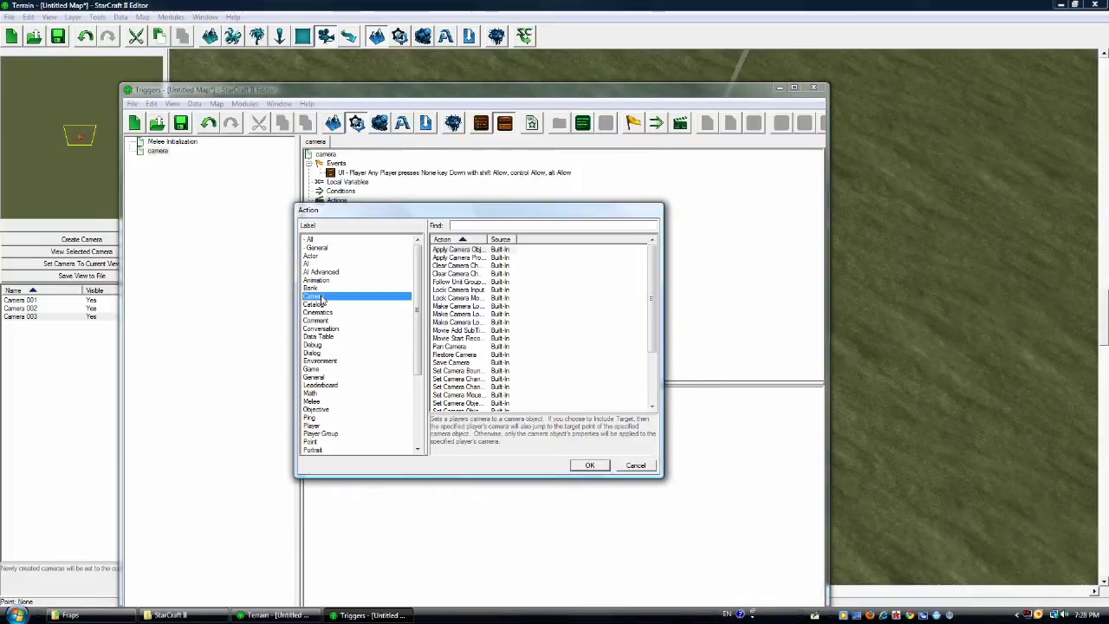
click(465, 250)
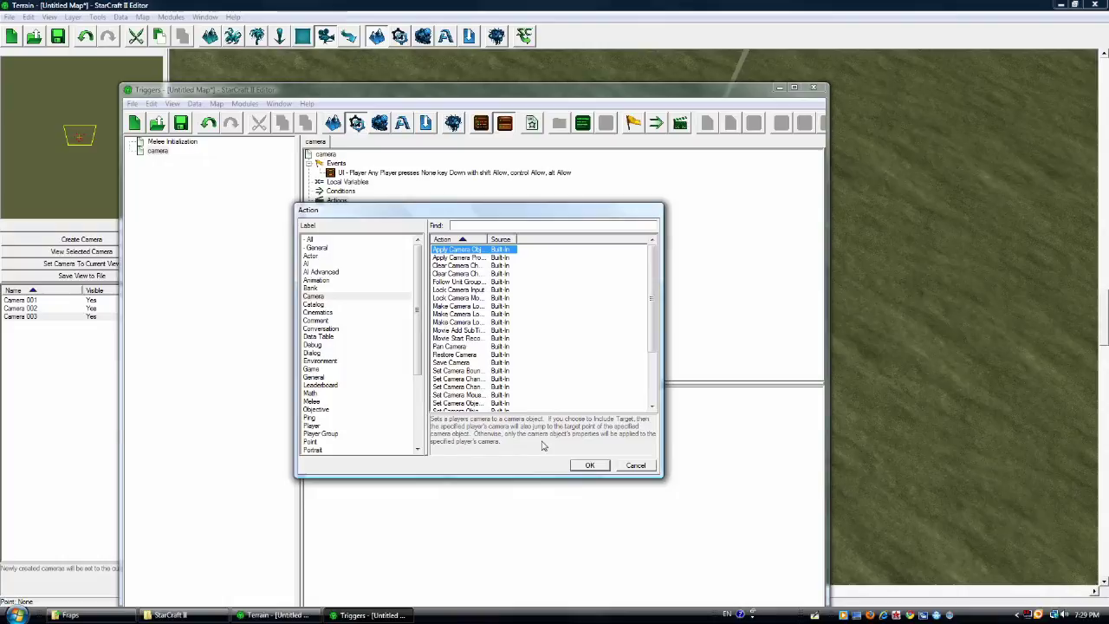
click(590, 466)
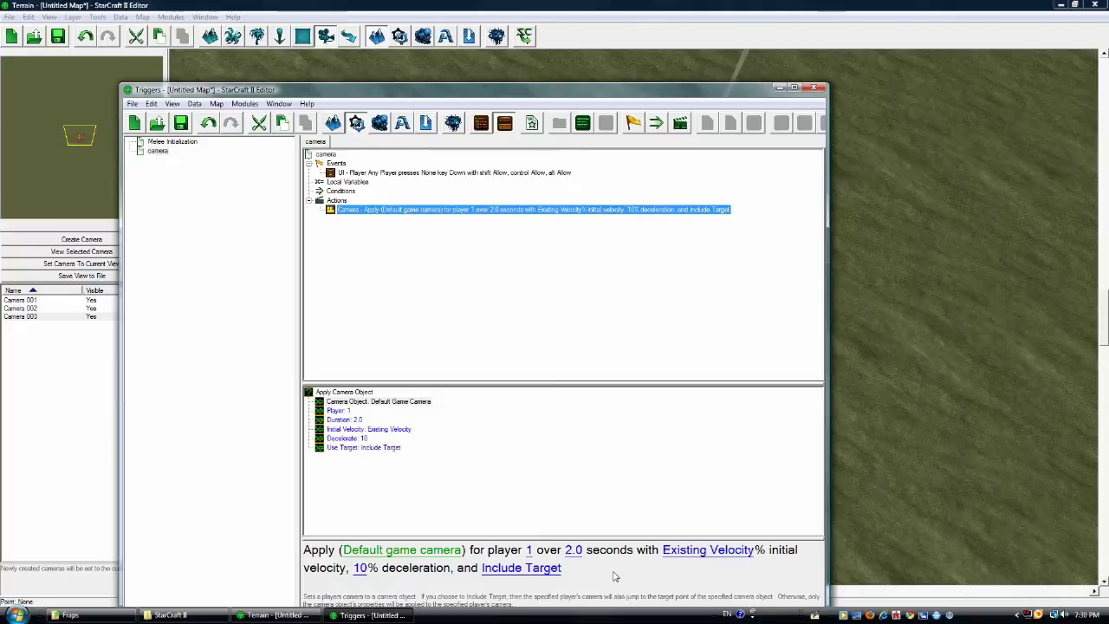
Review the Key Pressed event and Apply Camera Object action details
click(403, 173)
click(396, 210)
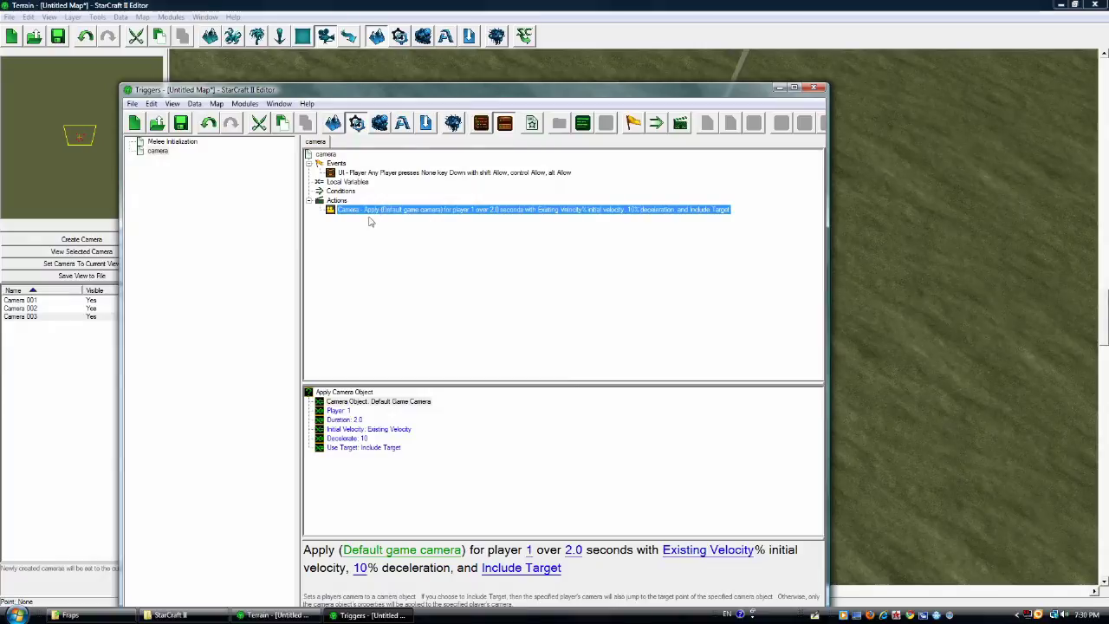
Copy the camera trigger, paste it twice as camera 2 and camera 3, then reselect the original
click(159, 151)
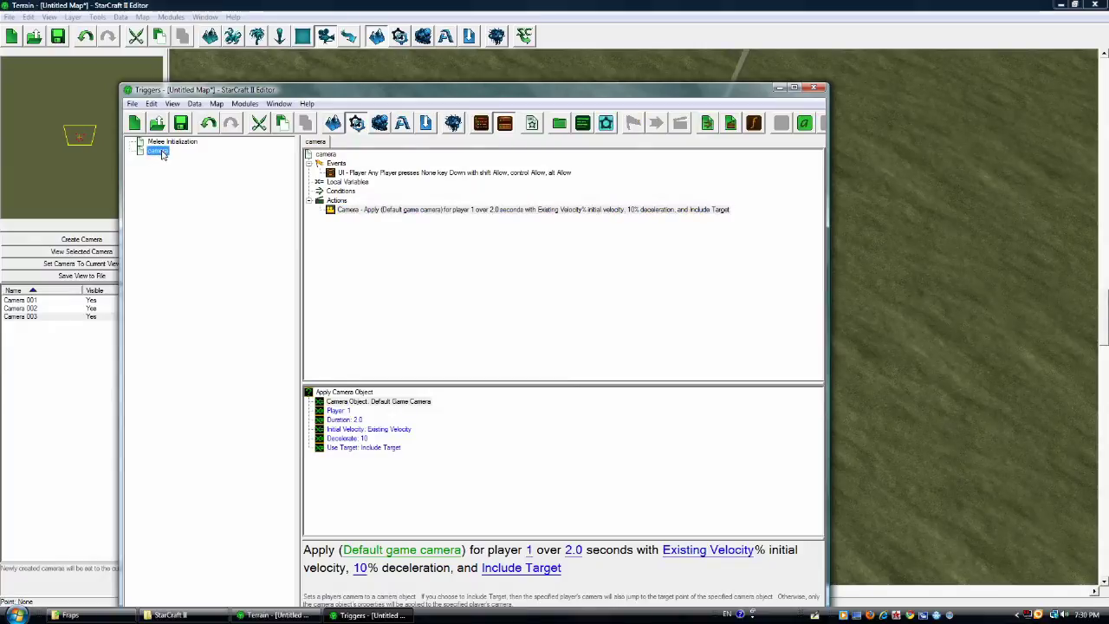
right_click(161, 154)
click(170, 173)
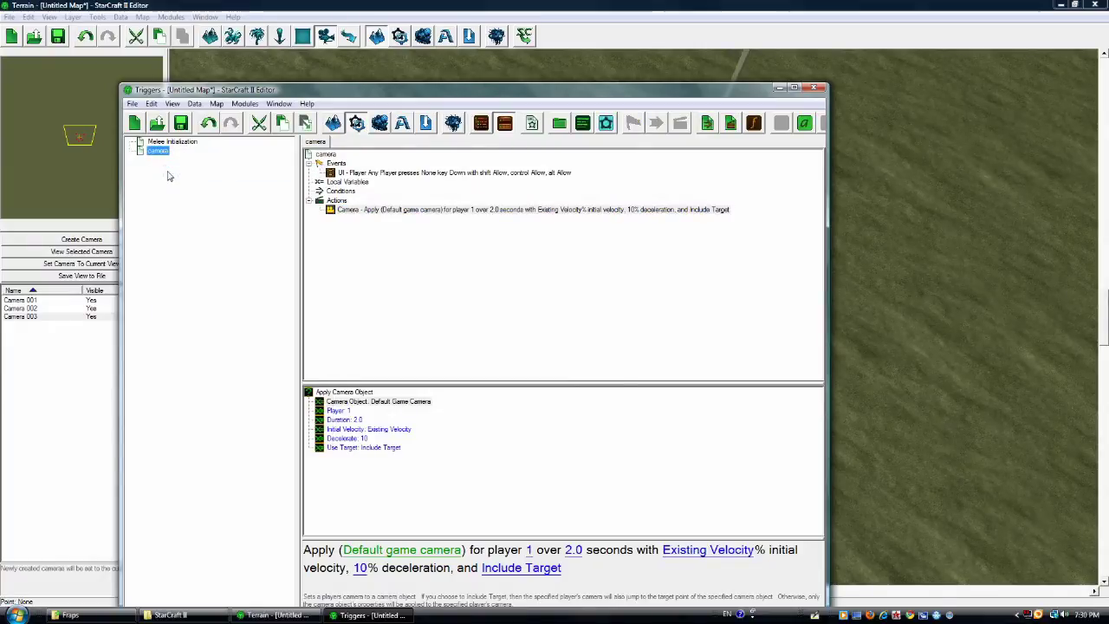
right_click(165, 168)
click(185, 212)
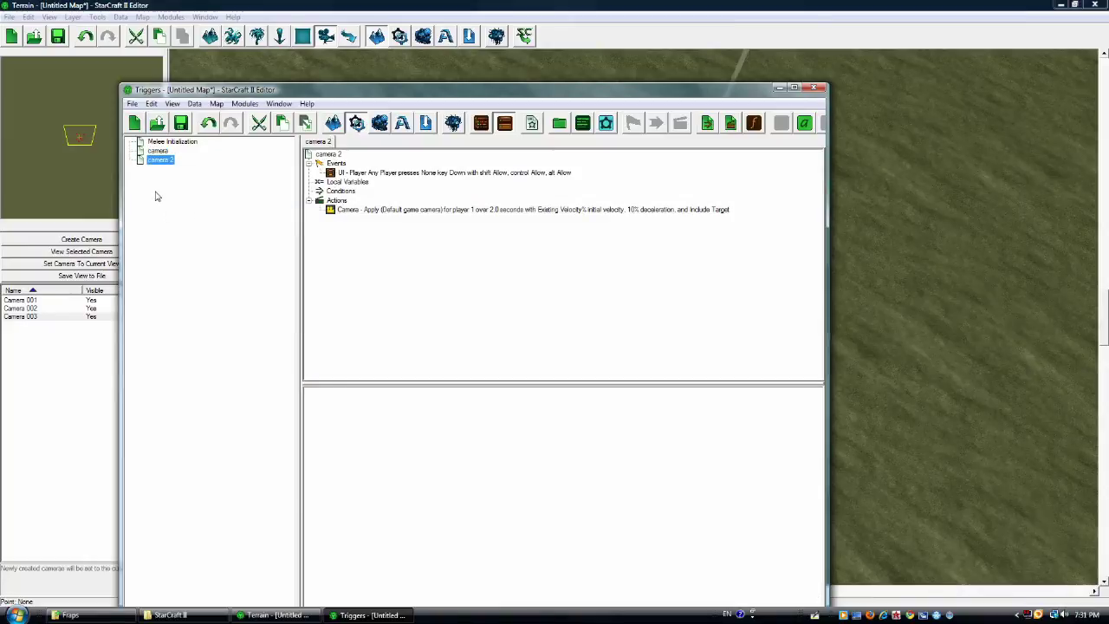
right_click(155, 197)
click(183, 241)
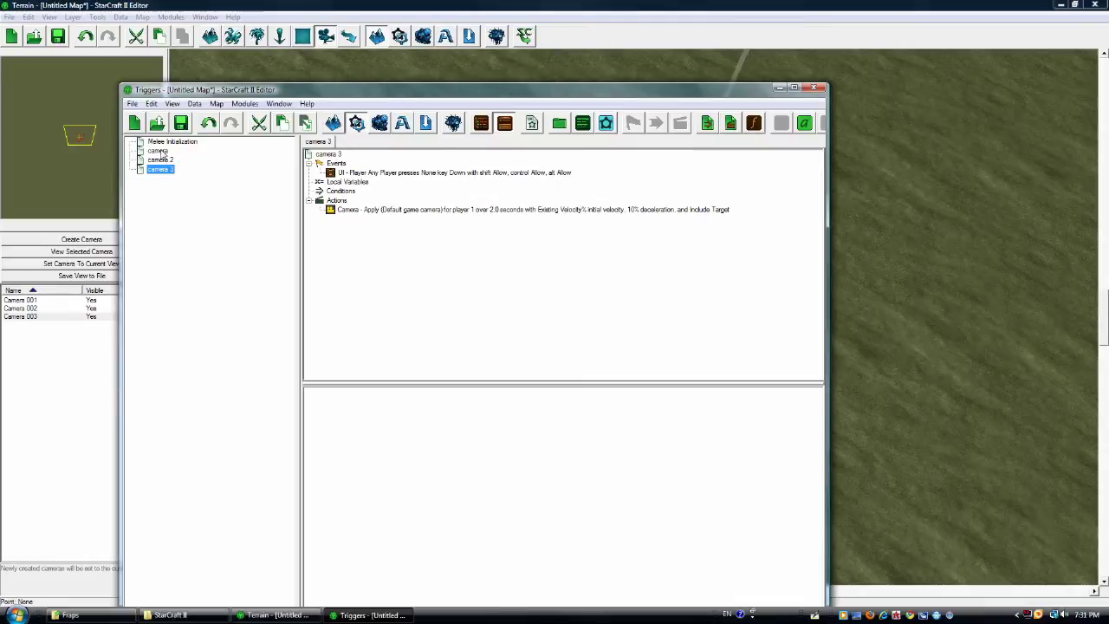
click(159, 151)
Set the camera trigger's Key Pressed event to fire on the 1 key
click(407, 173)
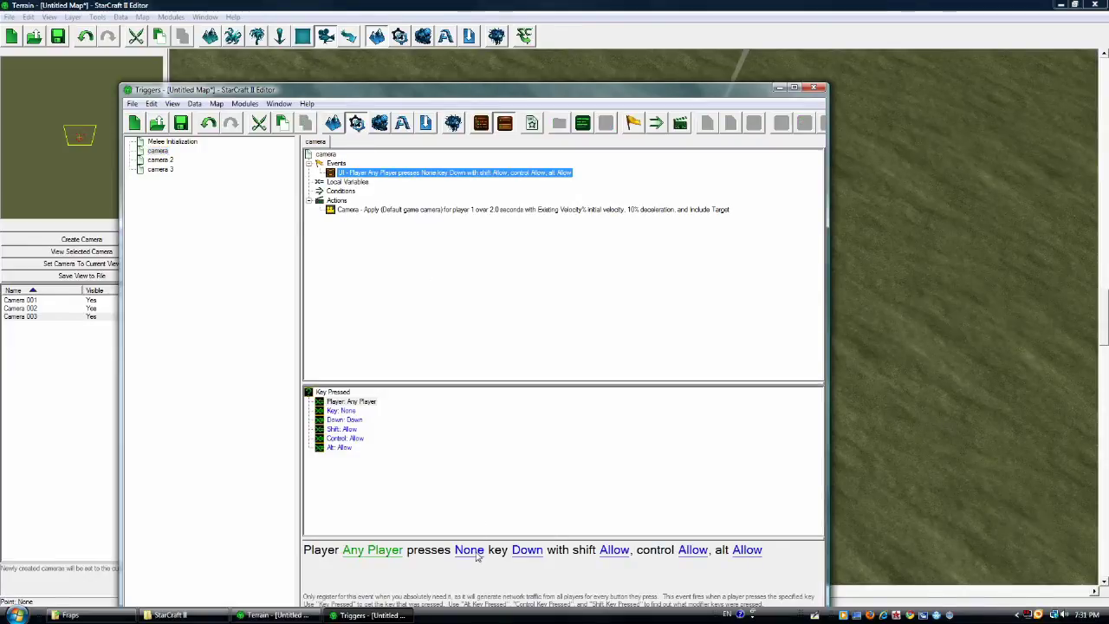
click(470, 553)
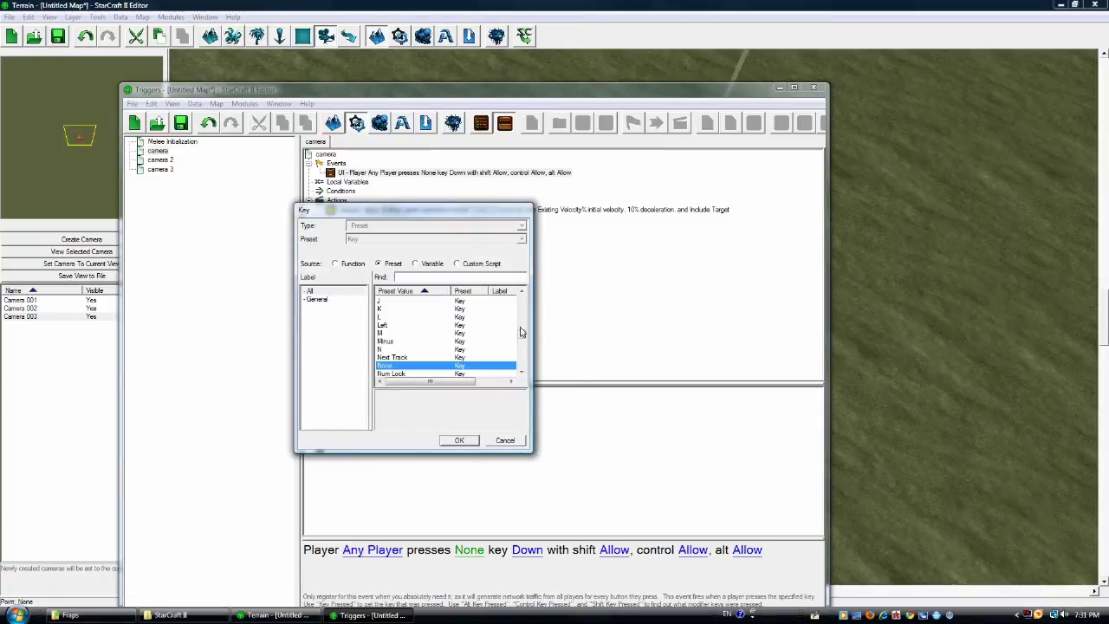
drag(523, 333, 523, 303)
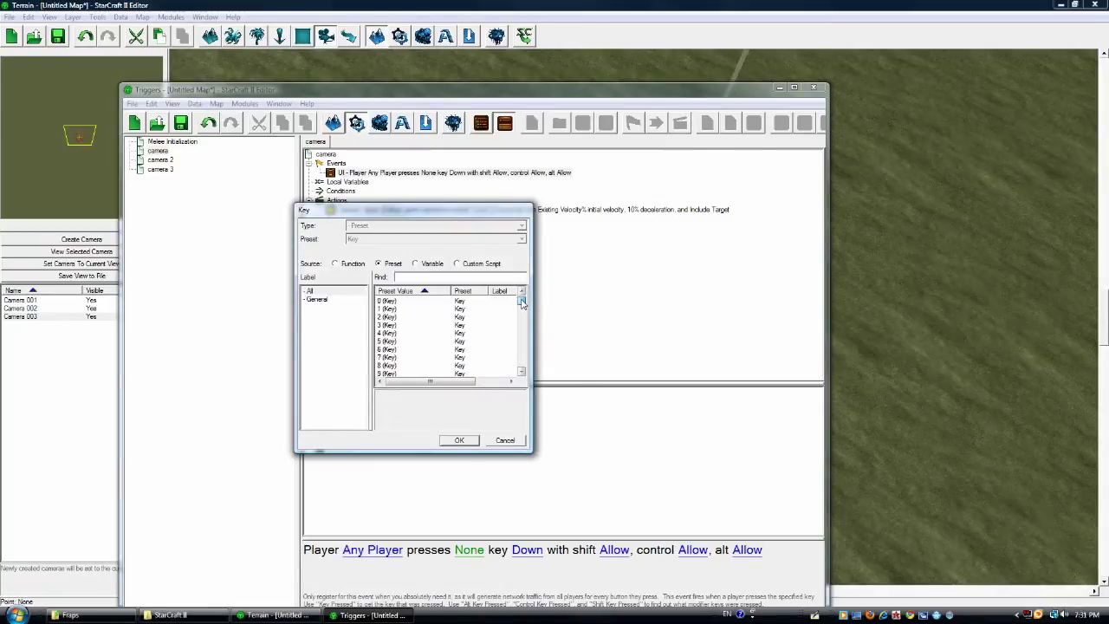
click(385, 310)
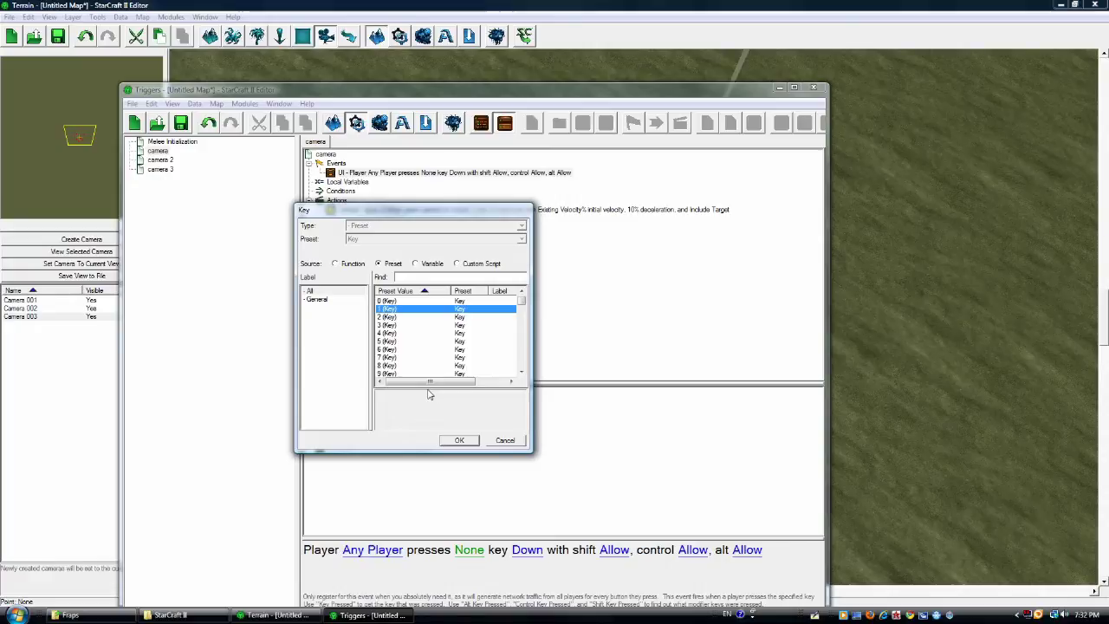
click(458, 441)
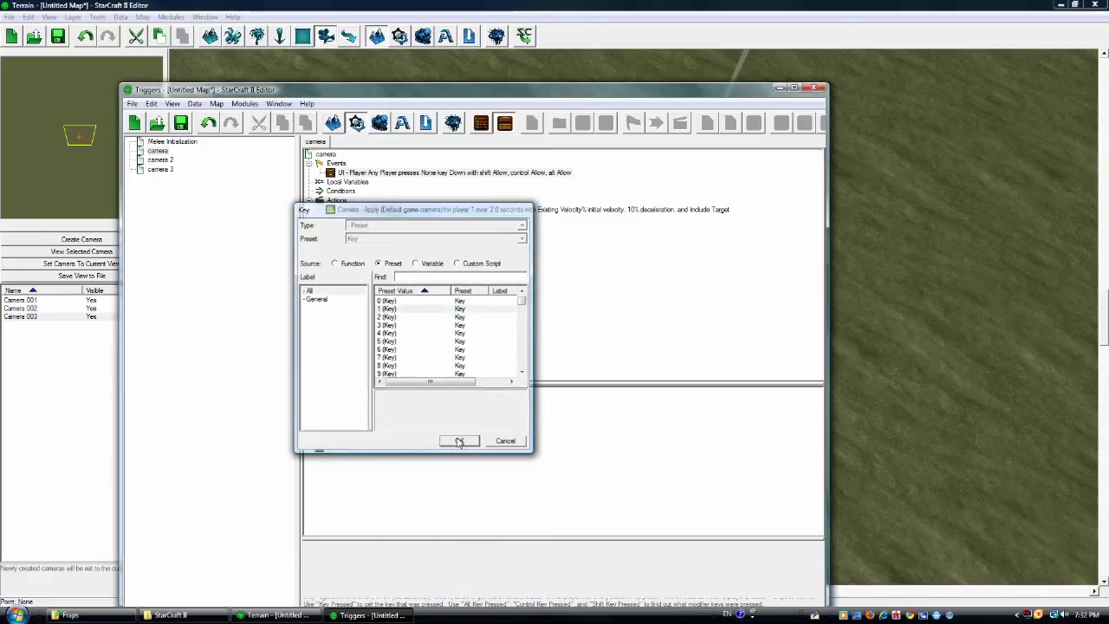
Make the camera action apply Camera 001, then verify the event and action
click(381, 209)
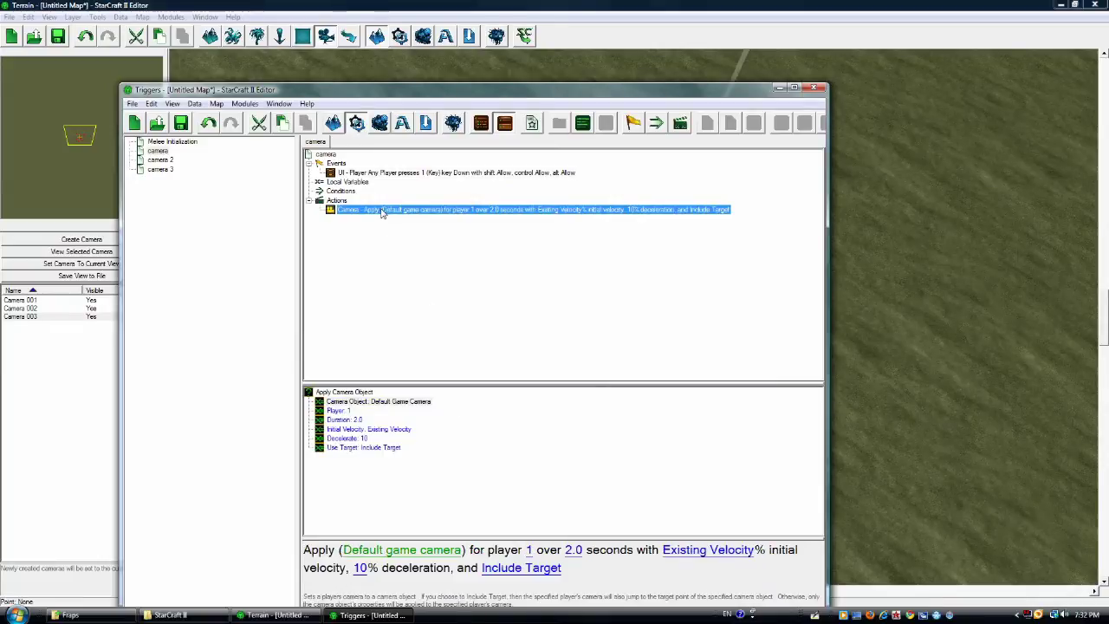
click(422, 553)
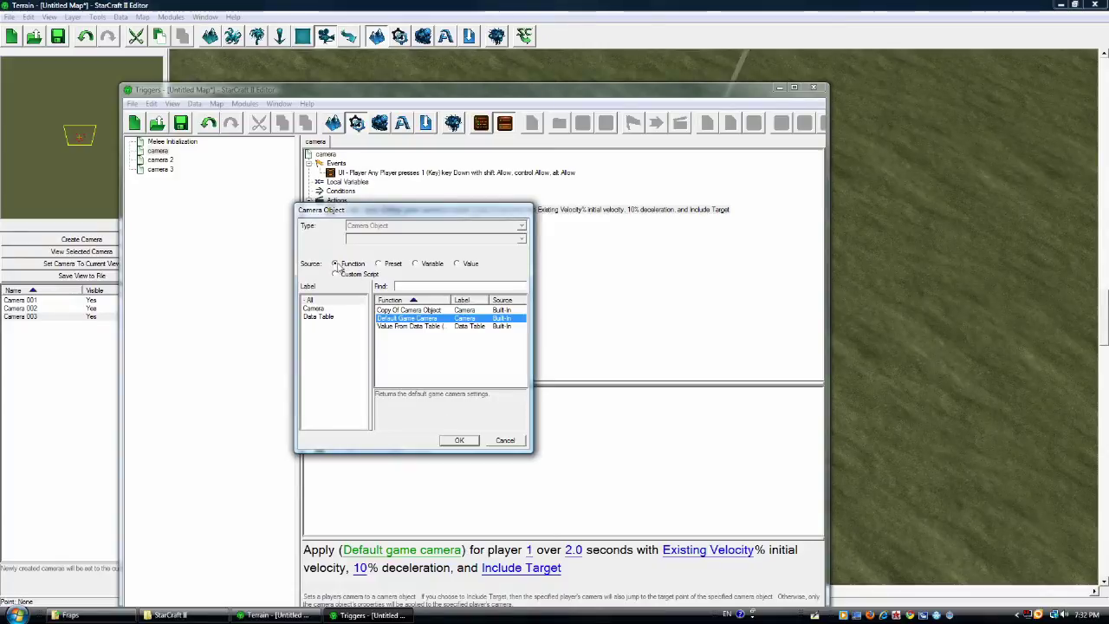
click(457, 264)
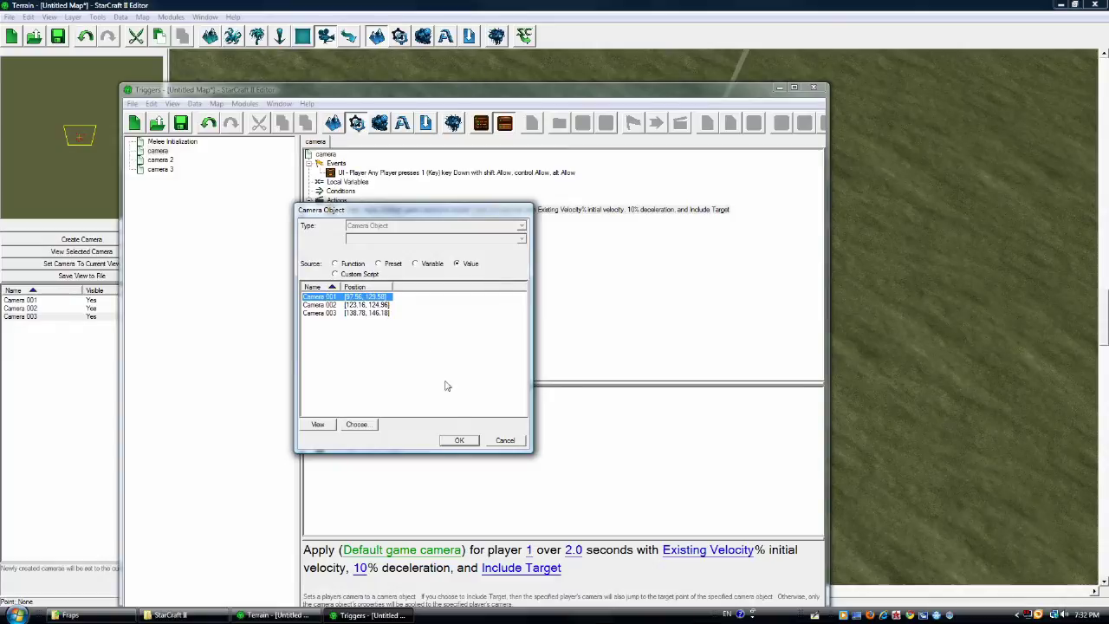
click(459, 441)
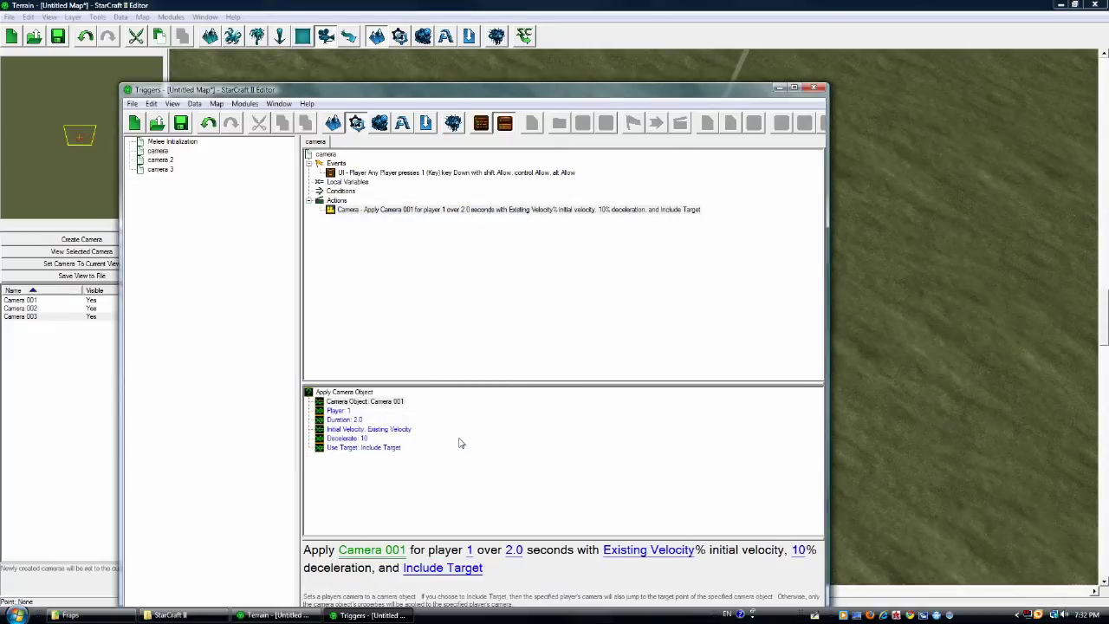
click(419, 174)
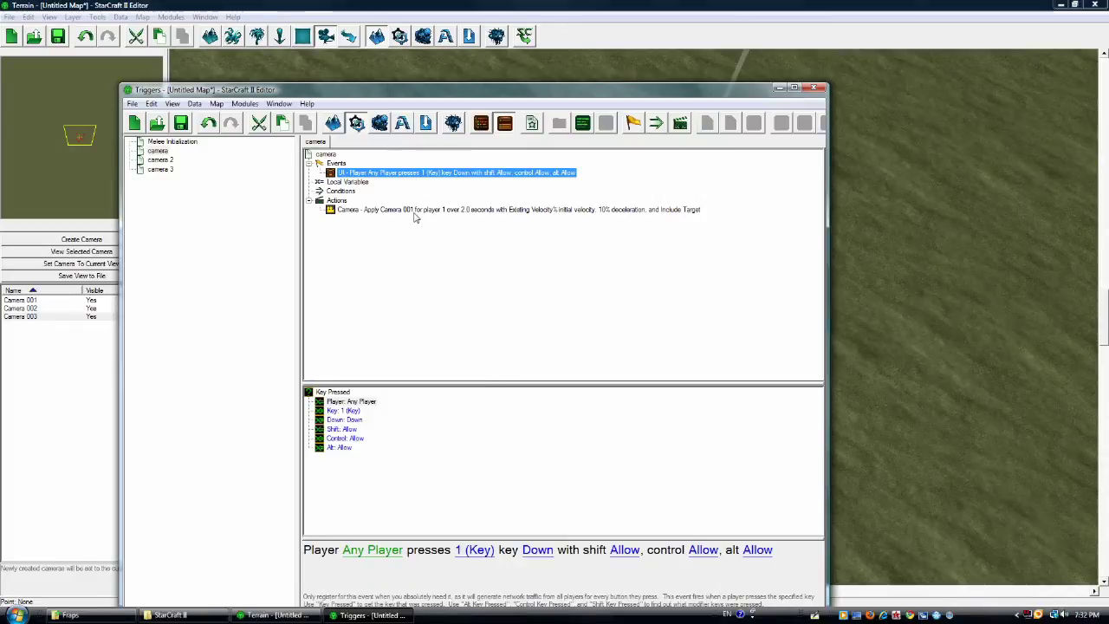
click(429, 212)
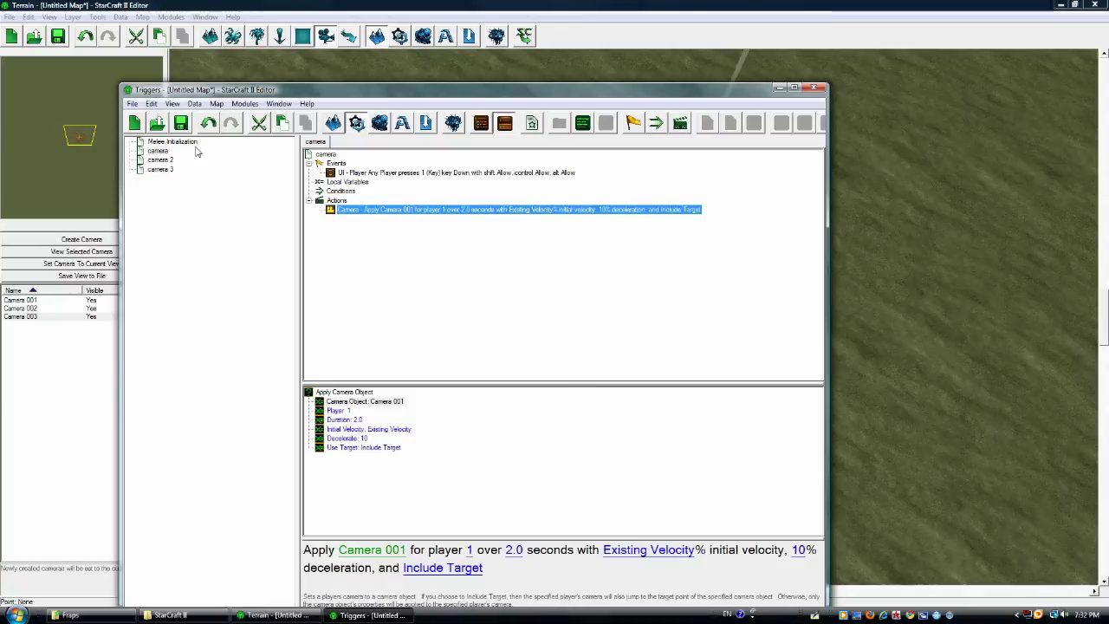
Set the camera 2 trigger's Key Pressed event to the 2 key
click(161, 159)
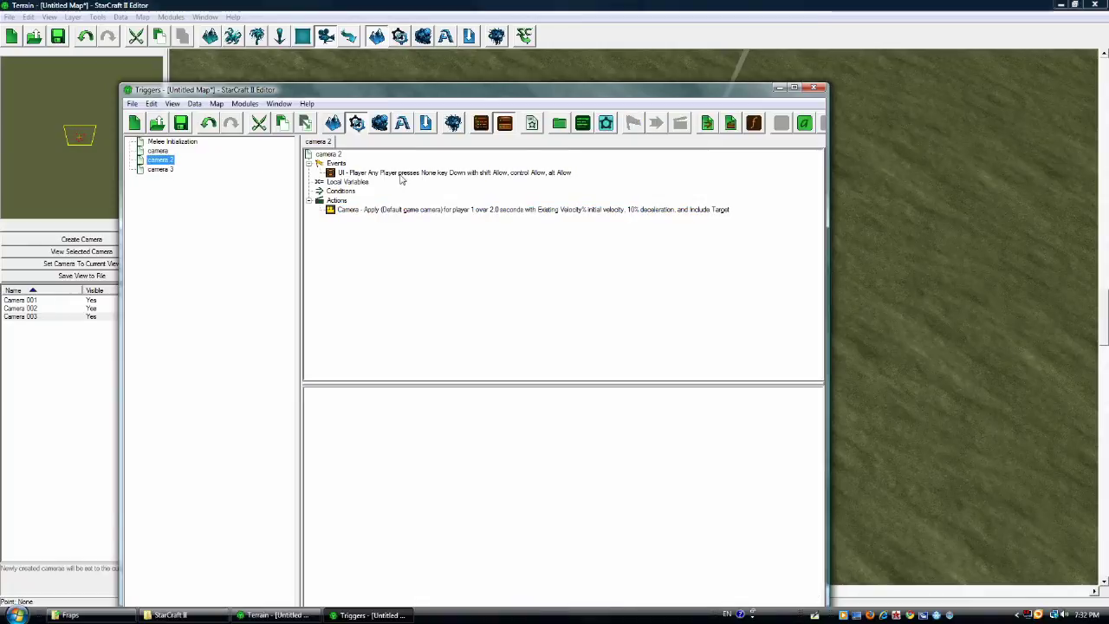
click(419, 173)
click(470, 550)
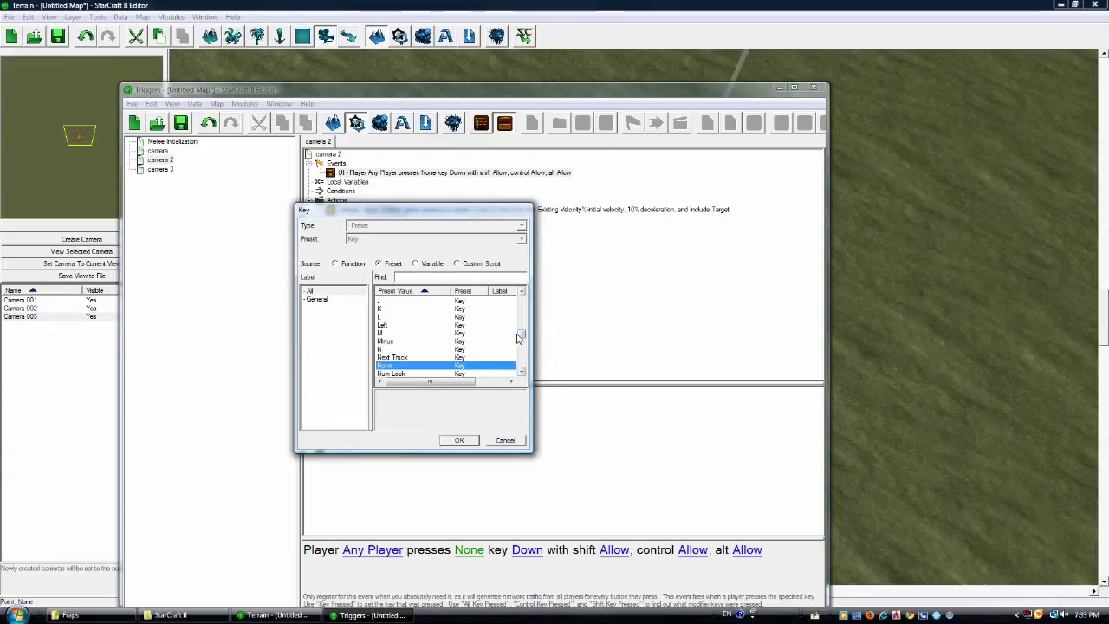
drag(521, 337, 525, 302)
click(392, 317)
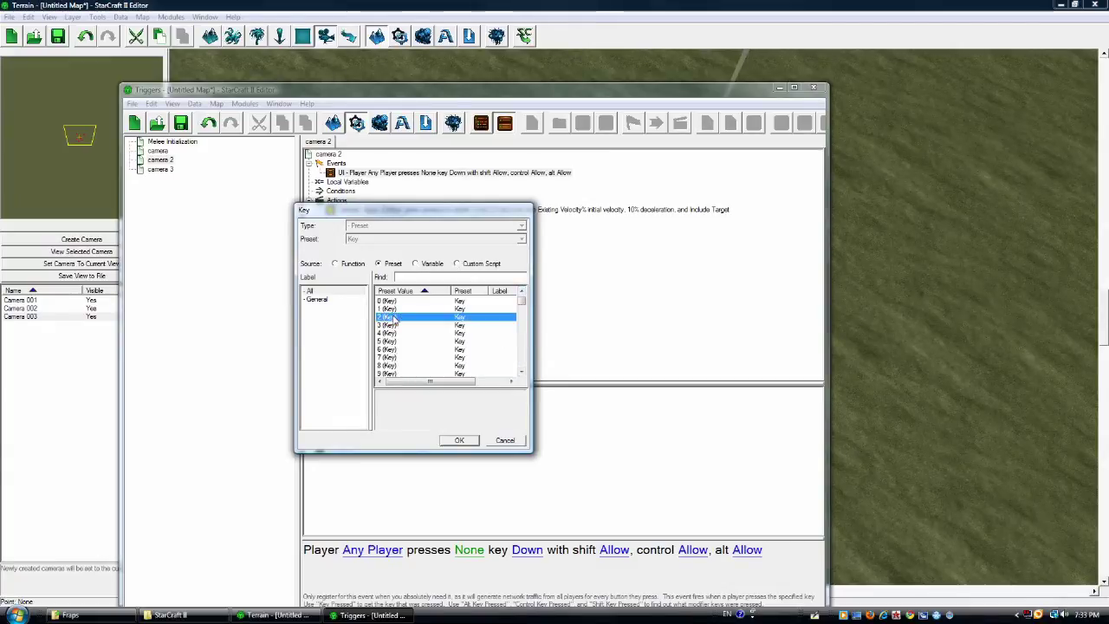
click(459, 441)
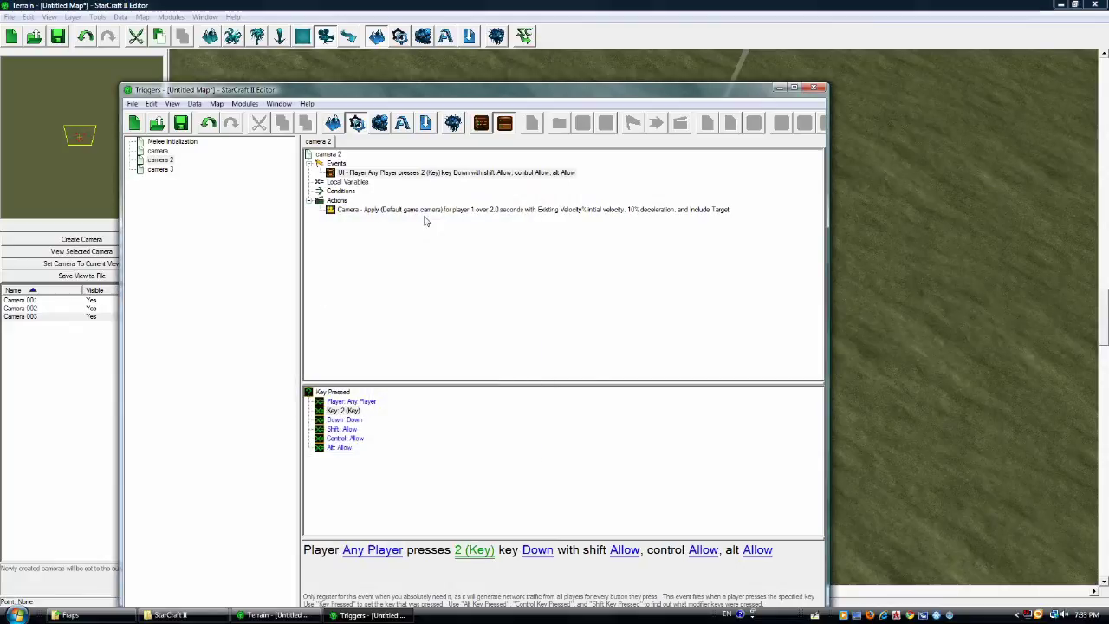
Make camera 2's action apply Camera 002, then show camera 3's key-press event
click(425, 210)
click(412, 551)
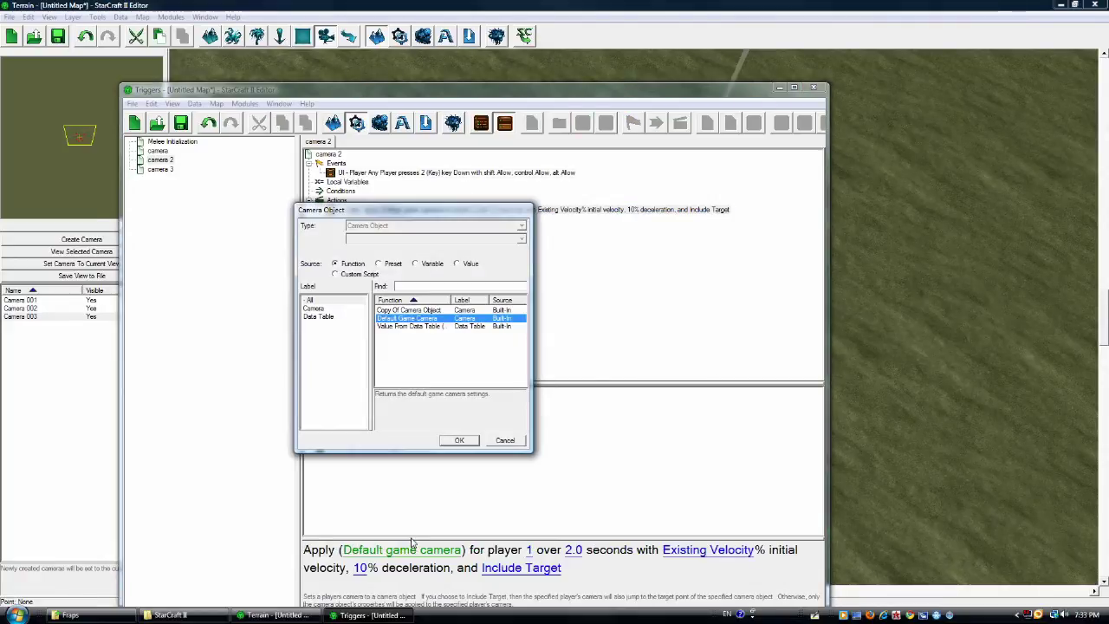
click(417, 264)
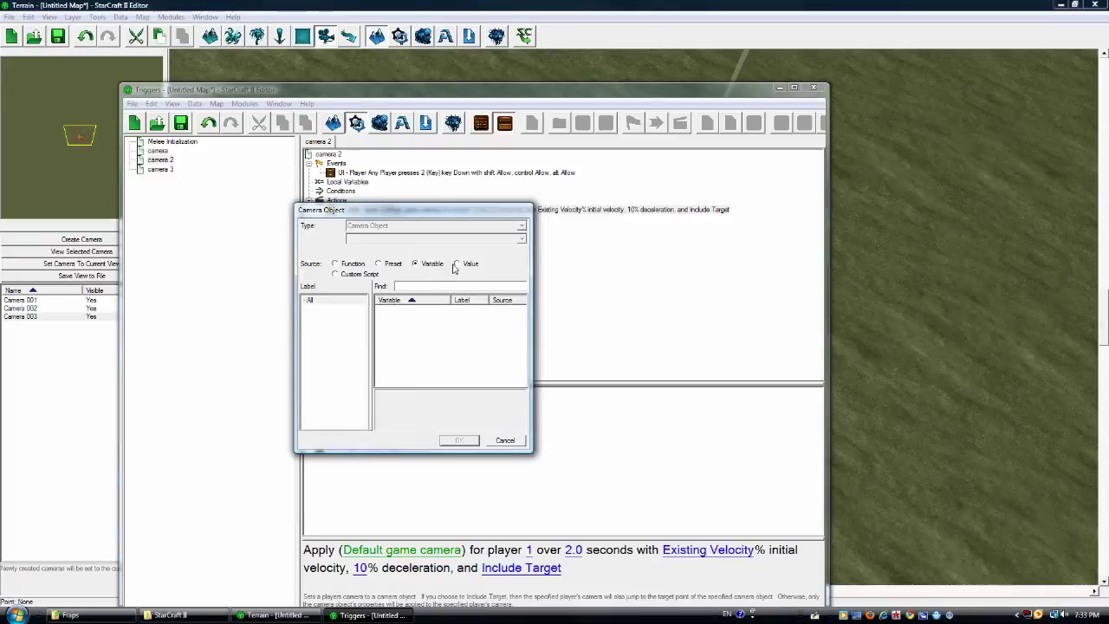
click(457, 263)
click(345, 305)
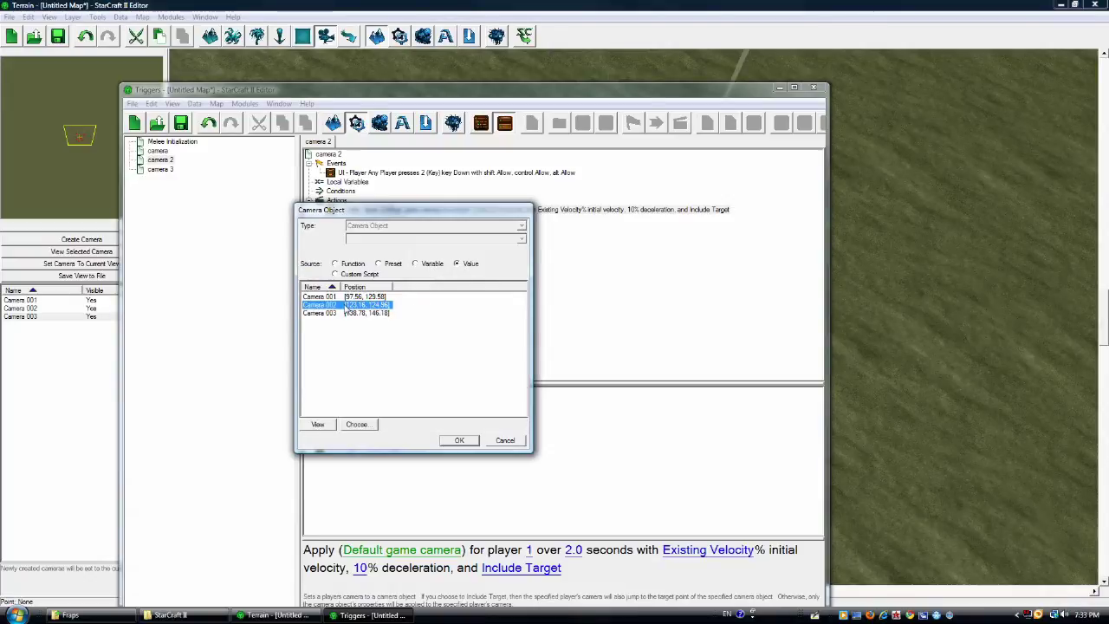
click(460, 441)
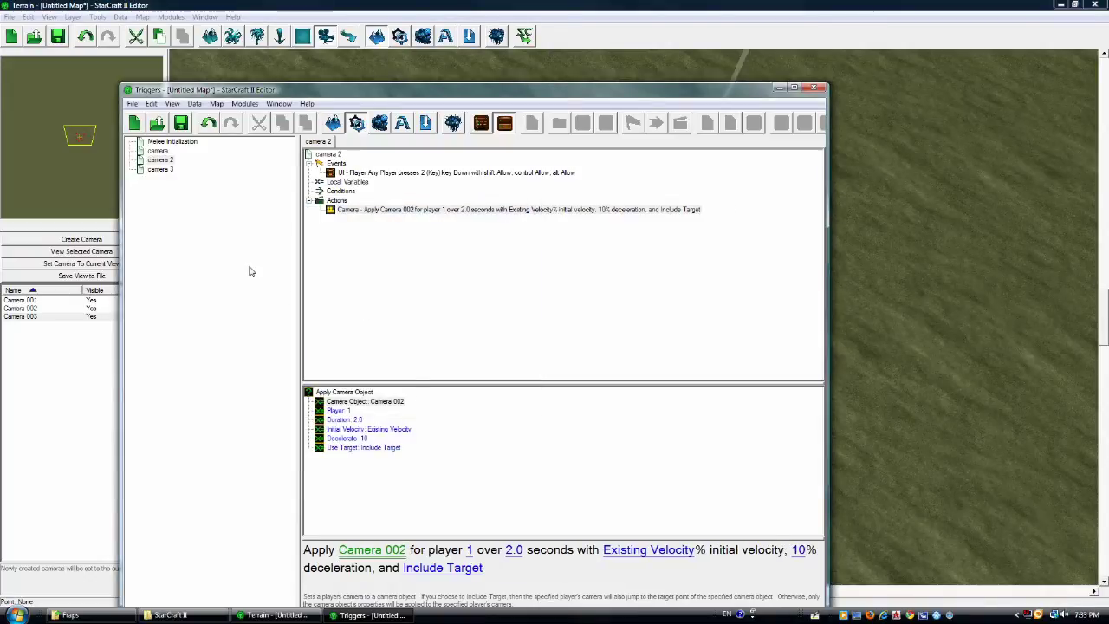
click(161, 170)
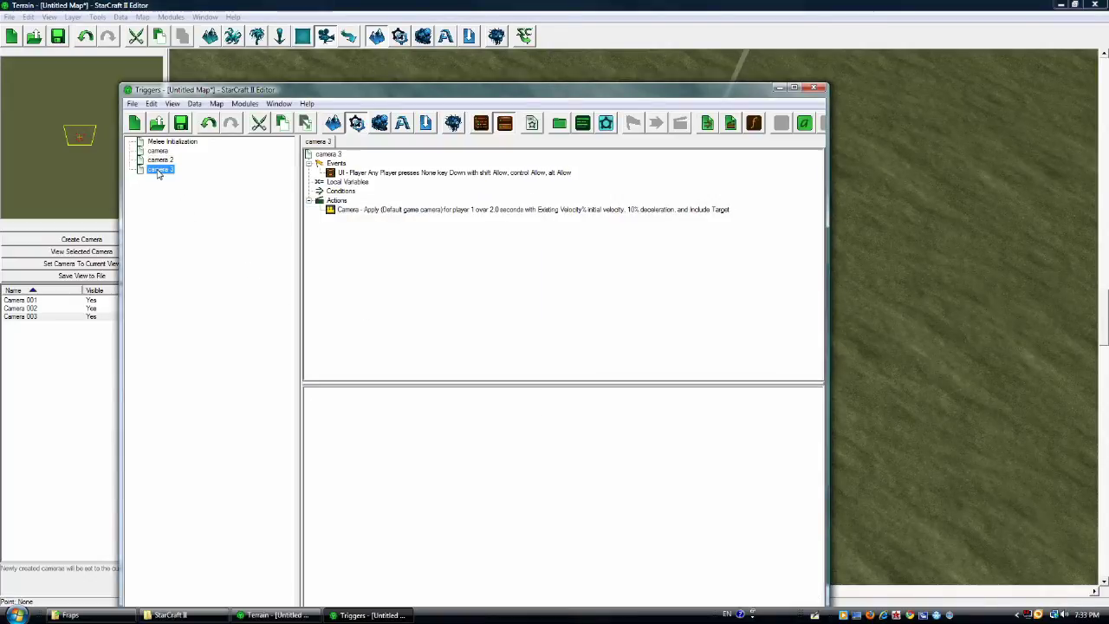
click(368, 172)
Set camera 3's Key Pressed event to the 3 key
click(468, 550)
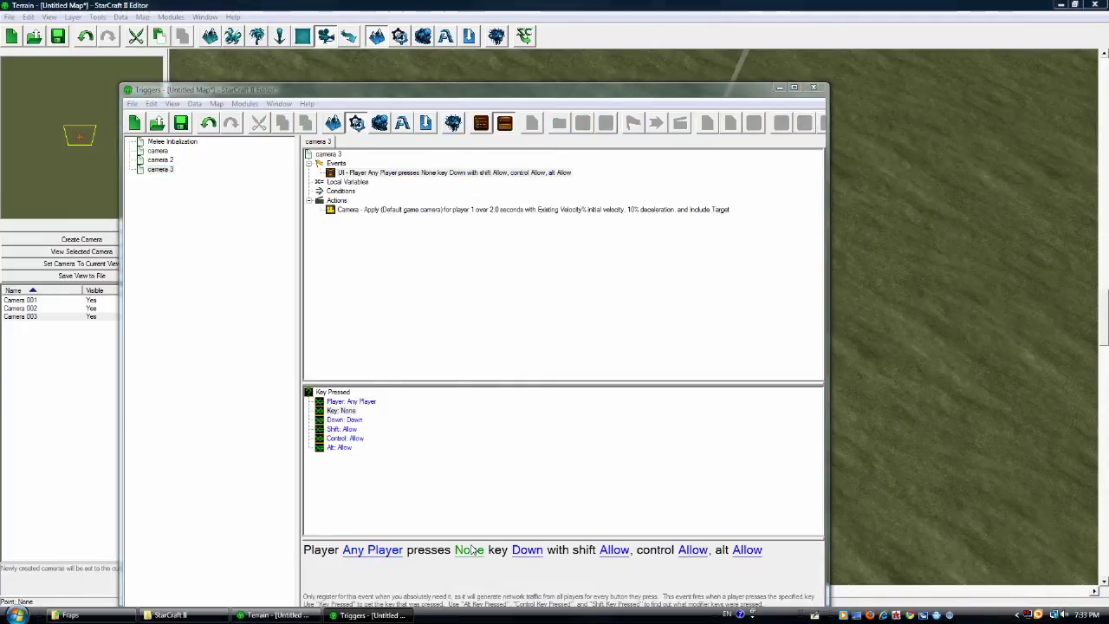
click(520, 293)
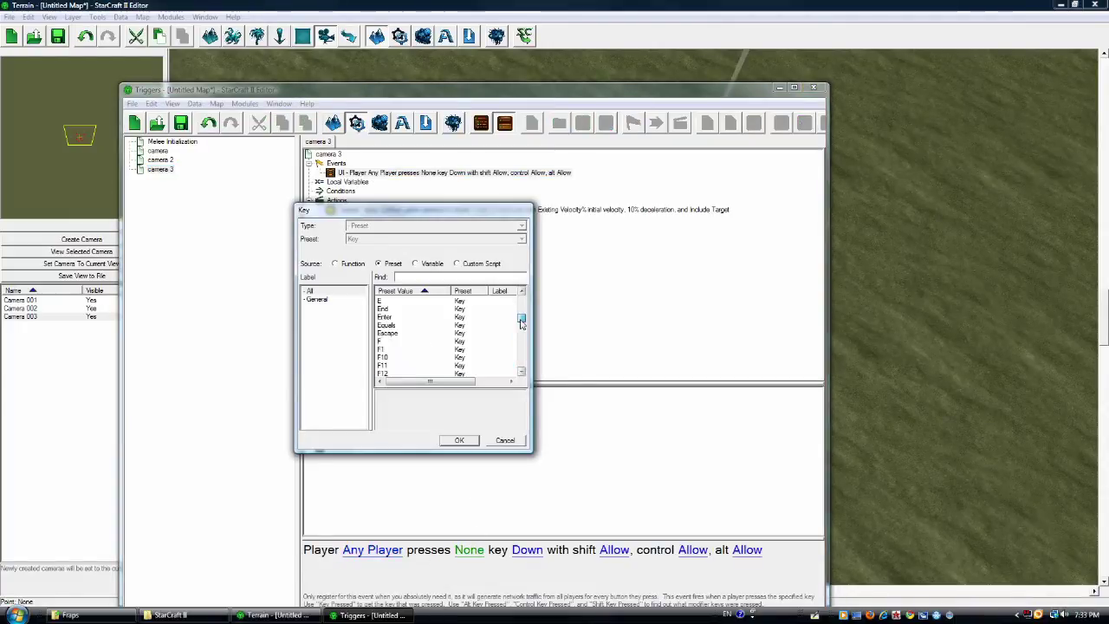
click(398, 327)
click(460, 440)
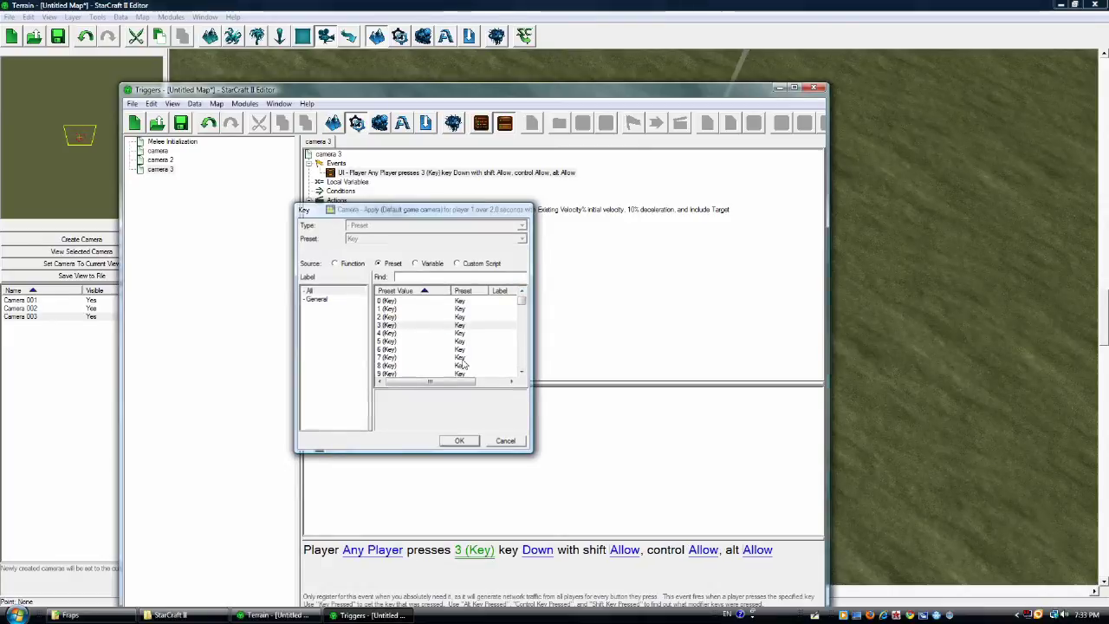
Make camera 3's action apply Camera 003
click(400, 209)
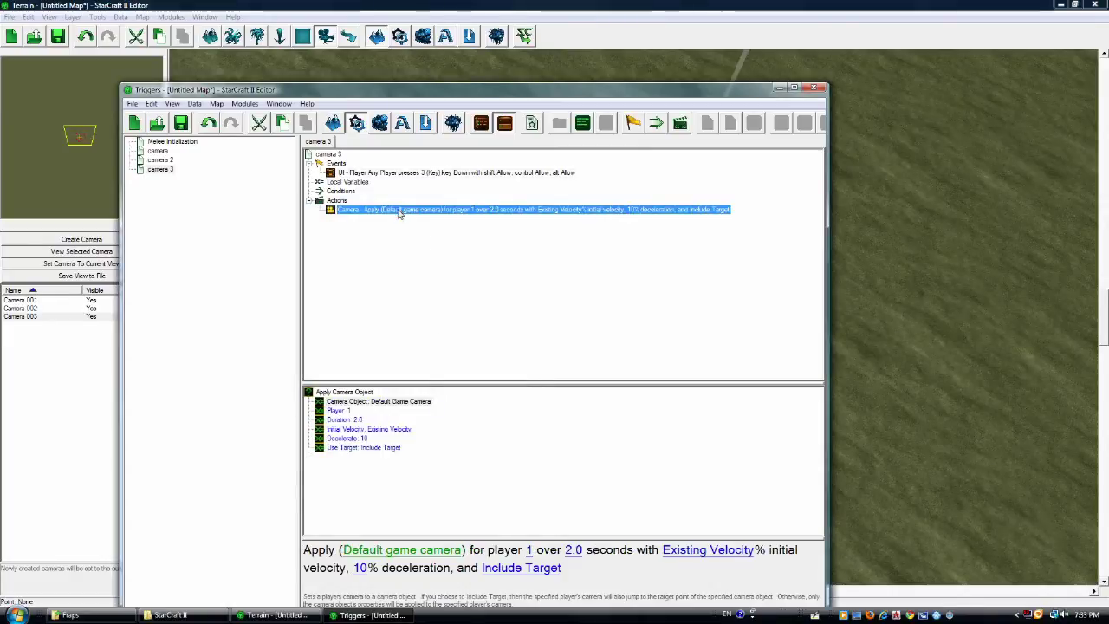
click(422, 553)
click(456, 263)
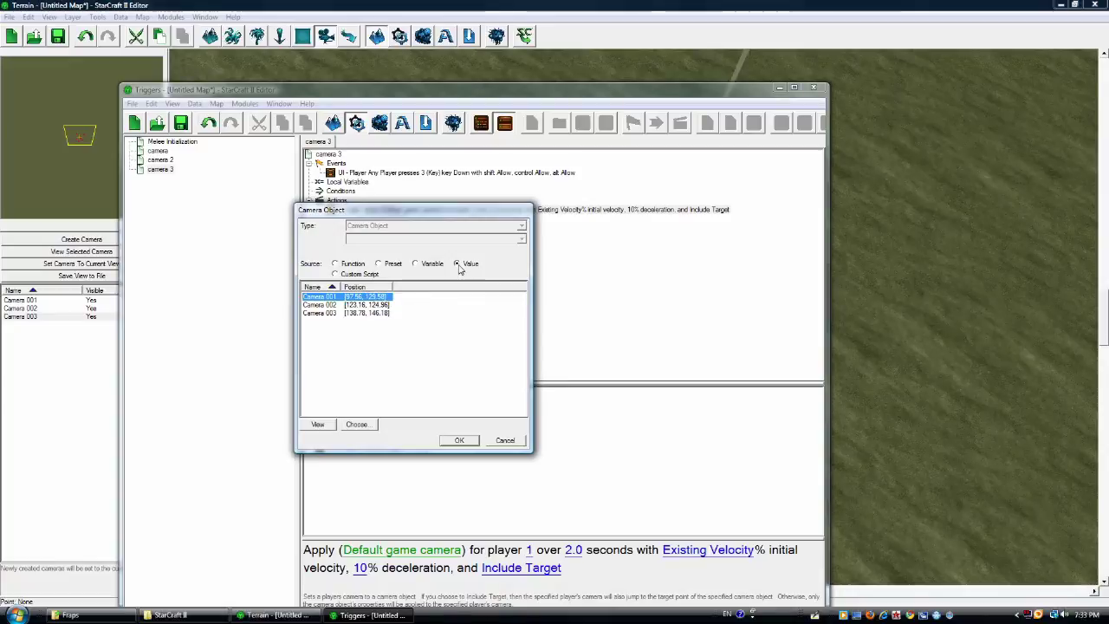
click(323, 312)
click(457, 441)
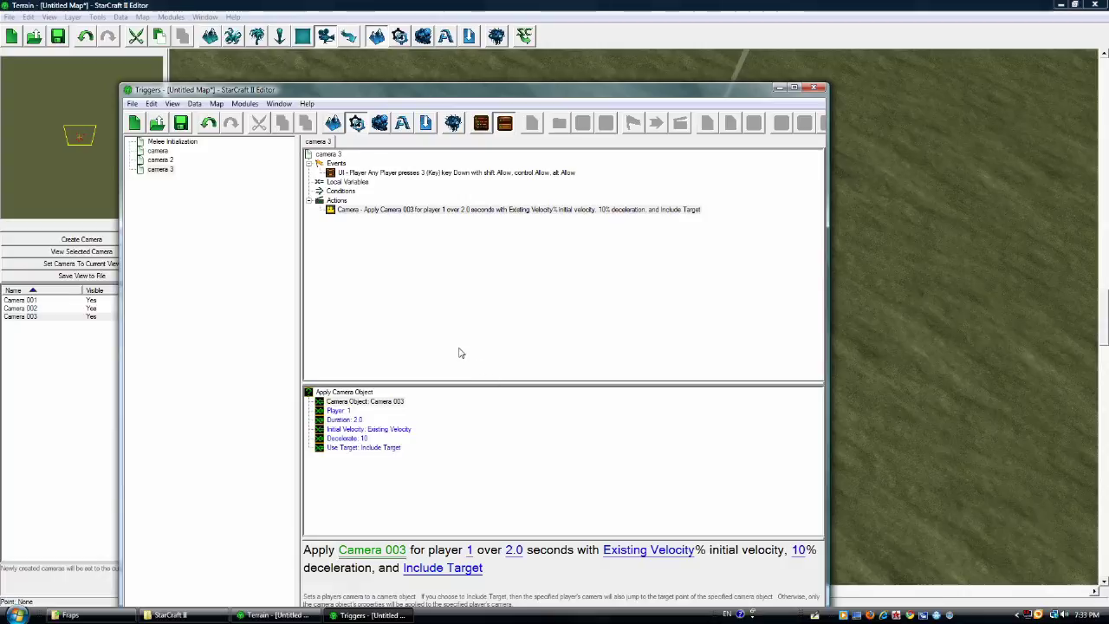
Create Untitled Trigger 001 and give it a UI Key Pressed event
right_click(159, 191)
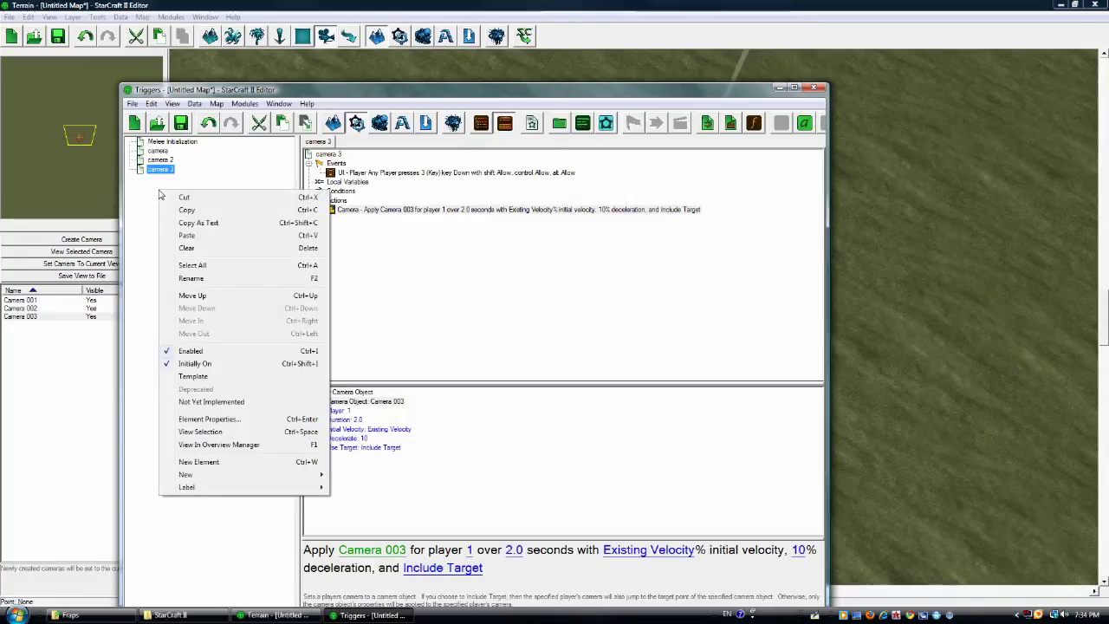
click(199, 463)
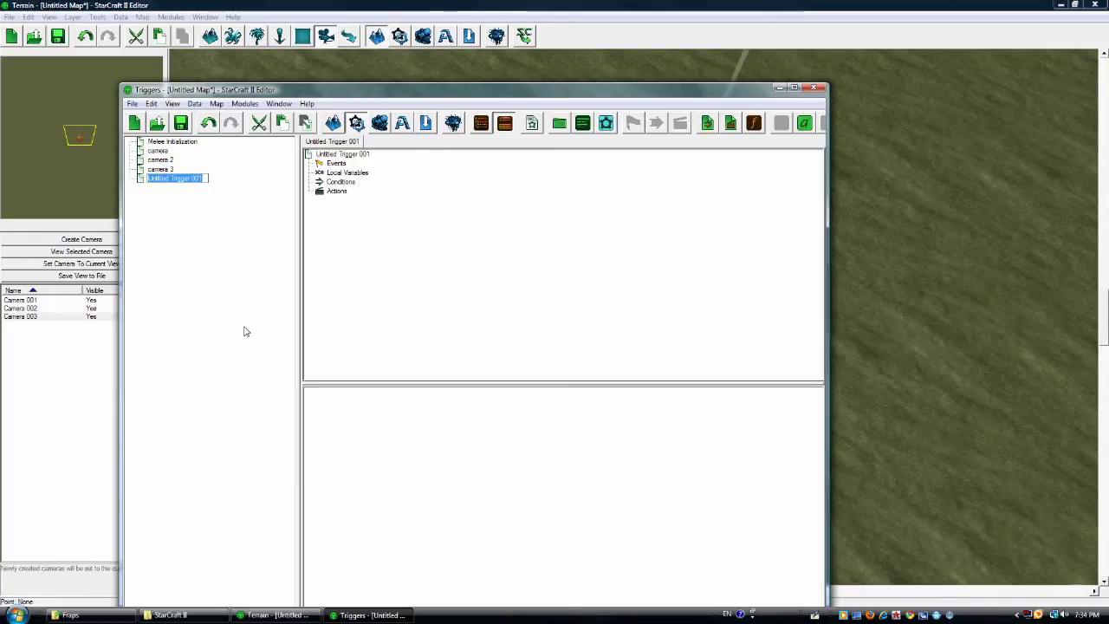
double_click(342, 164)
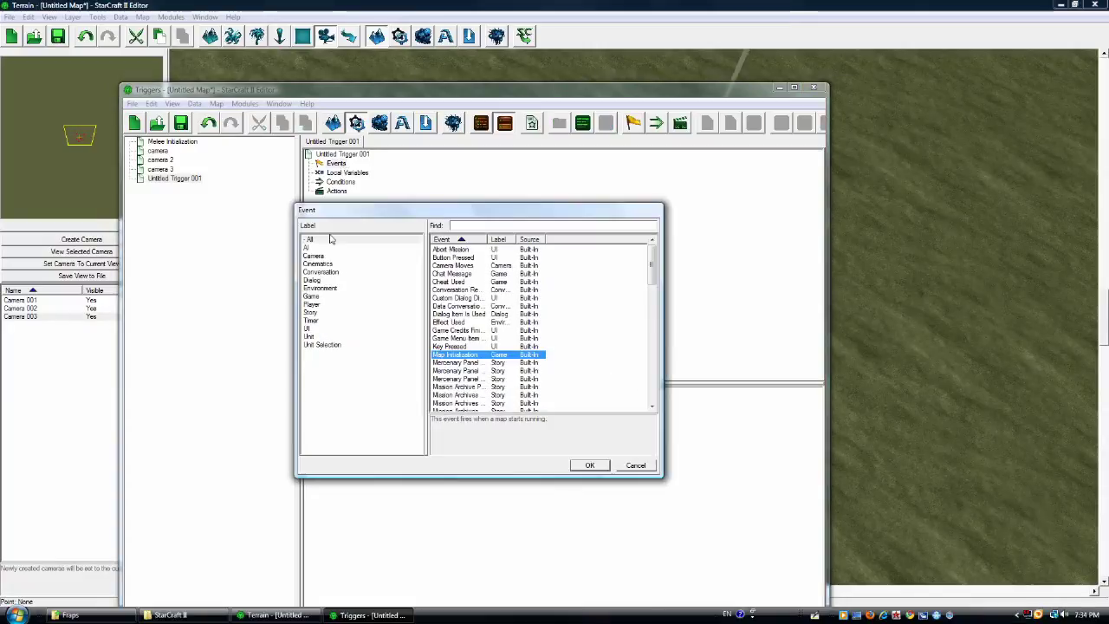
click(309, 330)
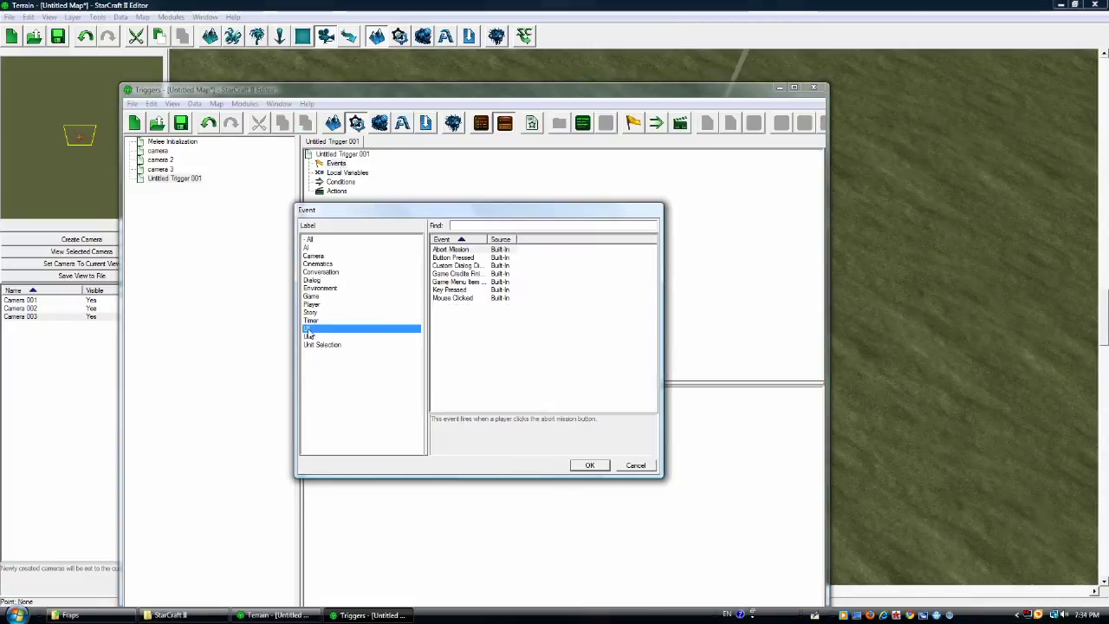
click(455, 290)
click(589, 466)
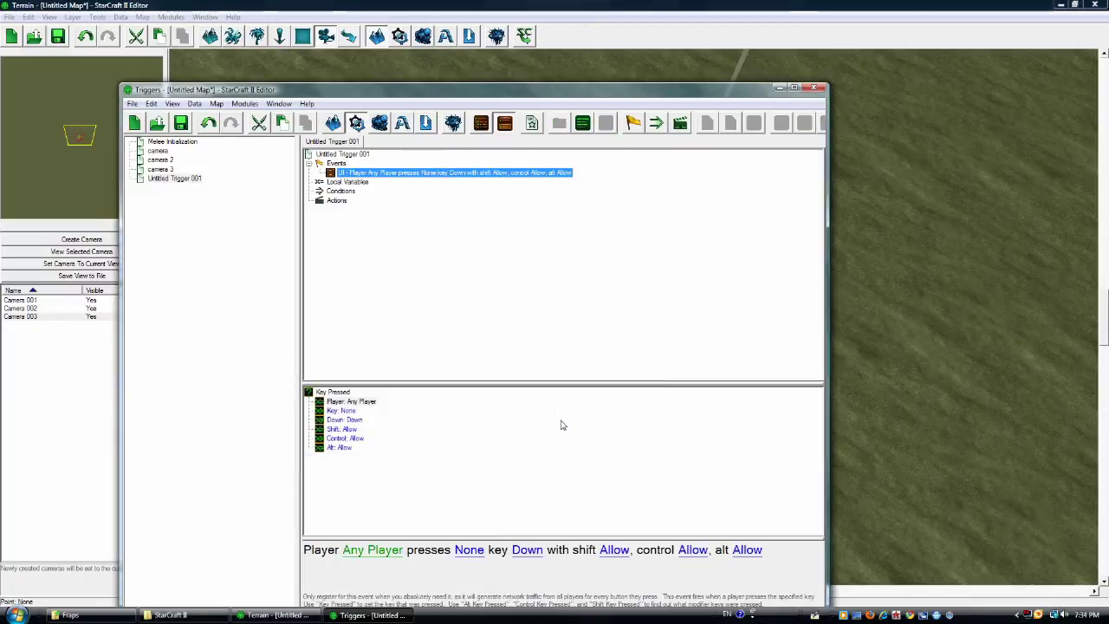
Add a Make Camera Look At And Follow Unit action to Untitled Trigger 001 via Ctrl+R
click(342, 201)
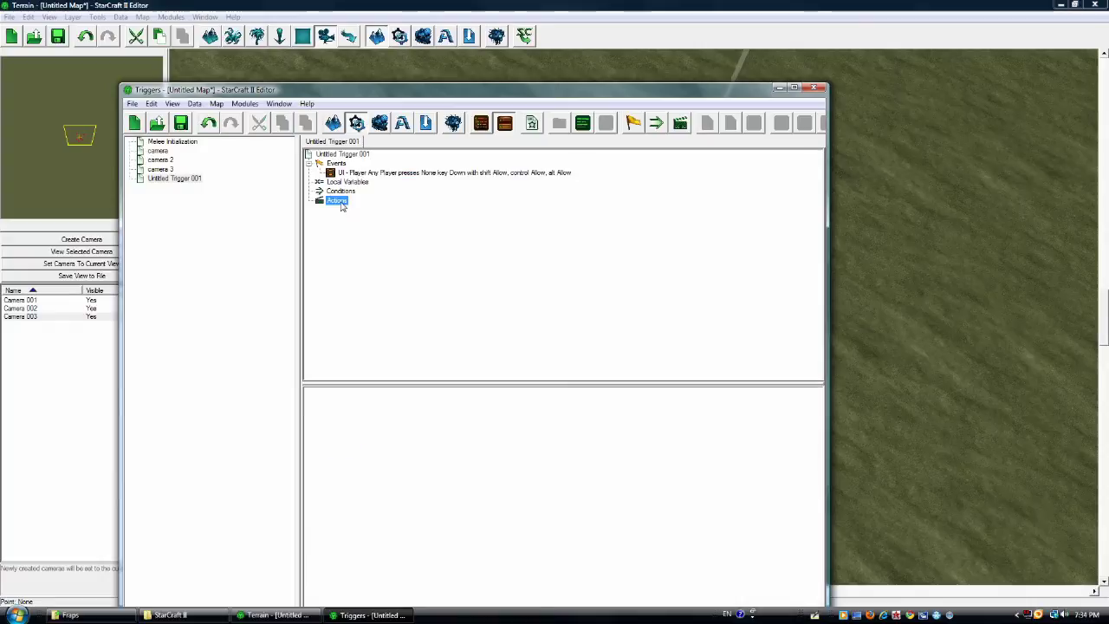
key(ctrl+r)
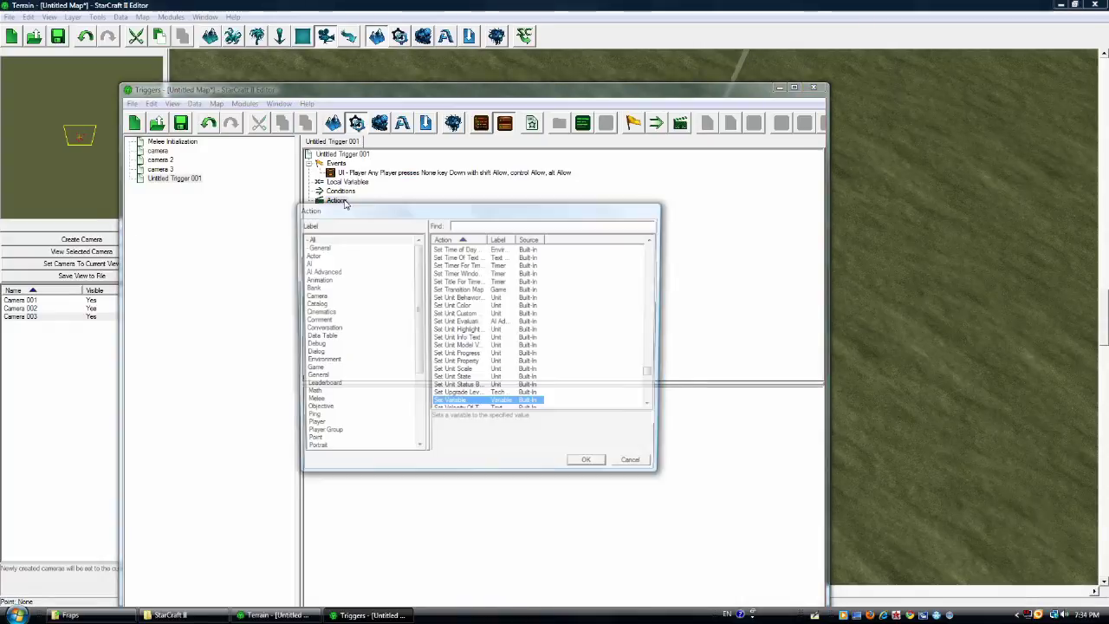
click(313, 298)
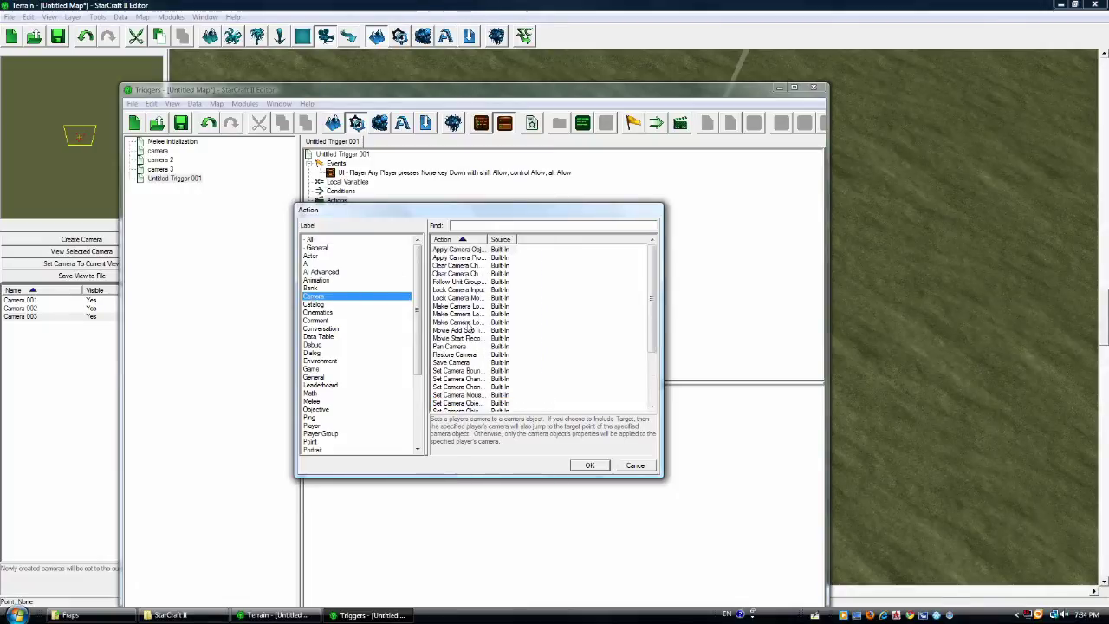
click(473, 326)
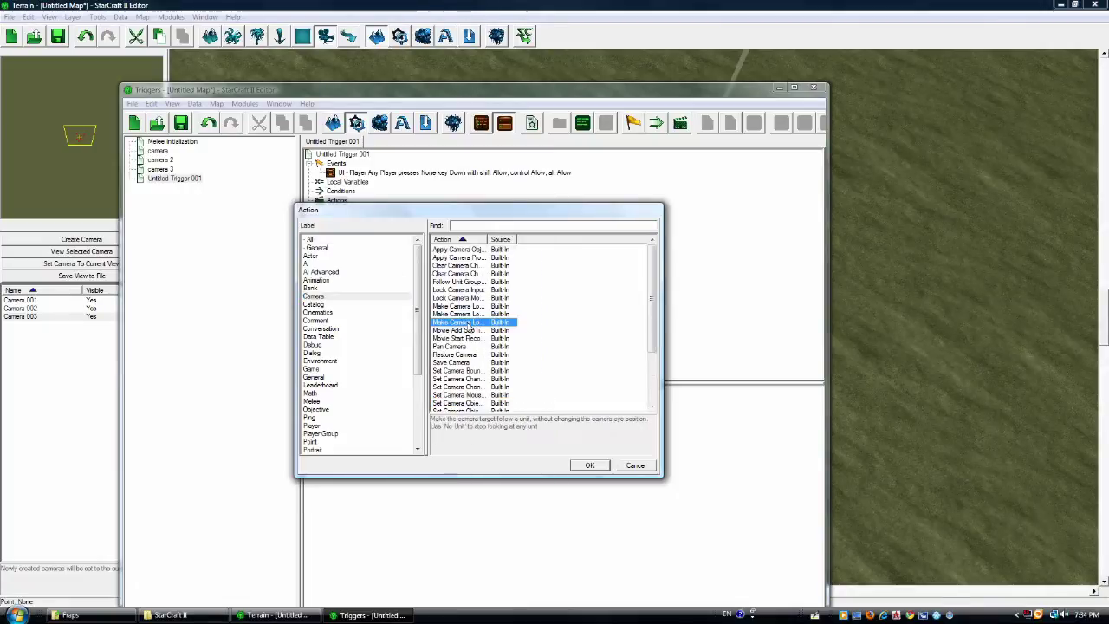
click(466, 315)
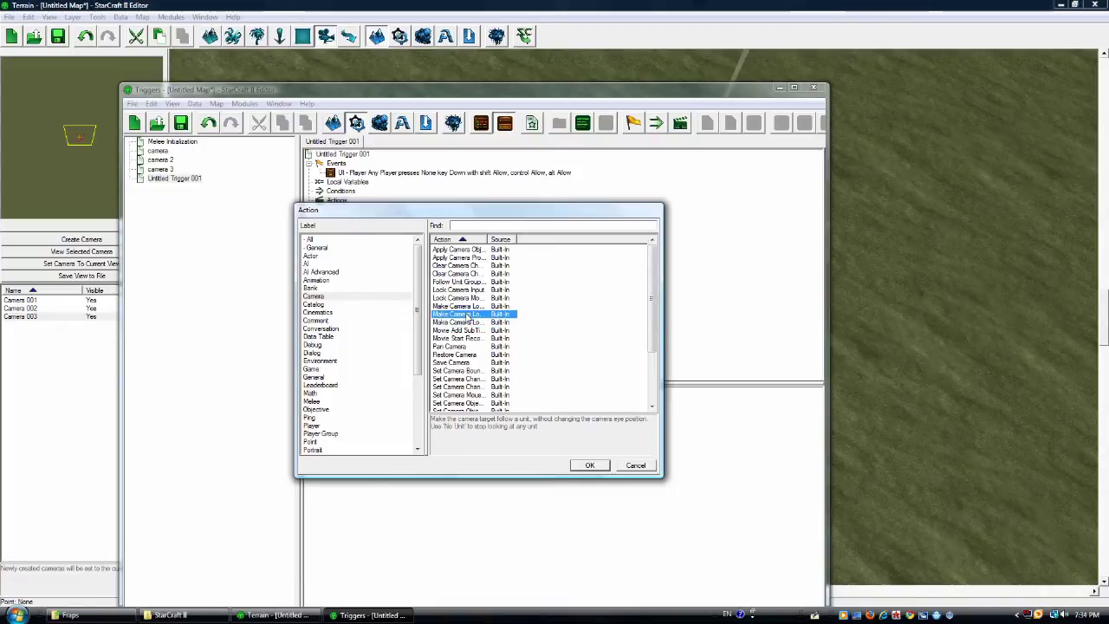
click(464, 322)
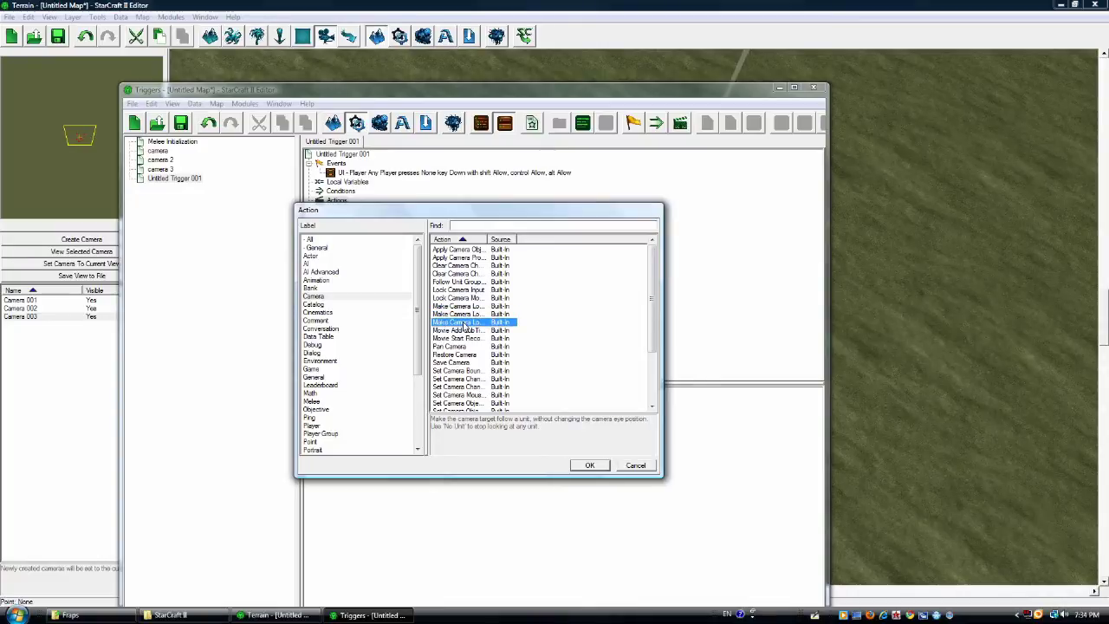
click(590, 465)
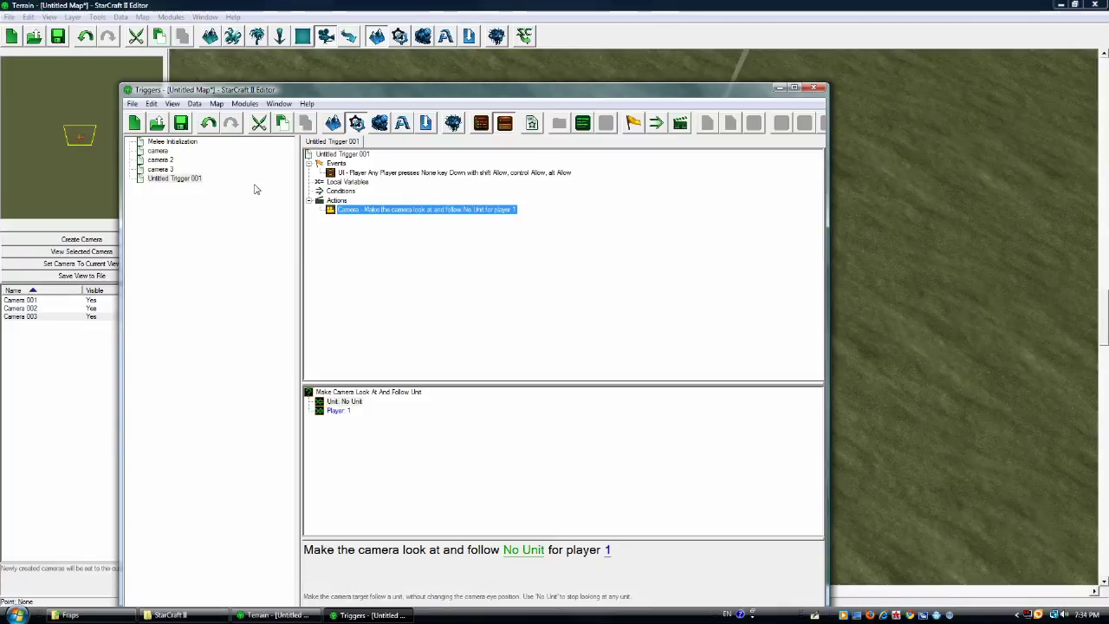
Copy Untitled Trigger 001 and paste it as Untitled Trigger 001 2
click(173, 178)
right_click(171, 180)
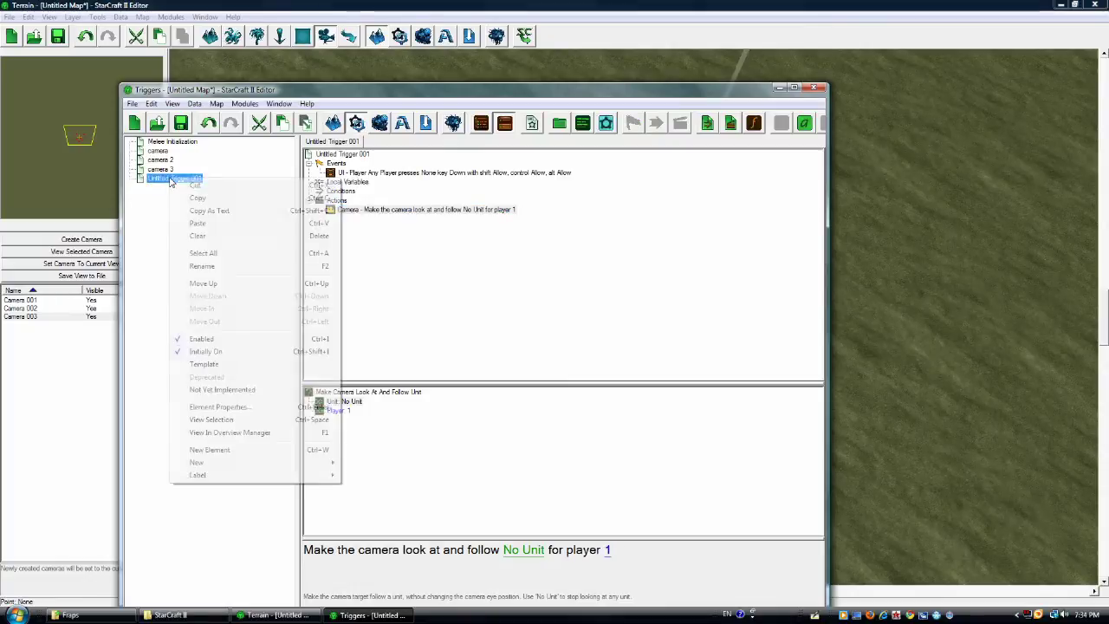
click(204, 202)
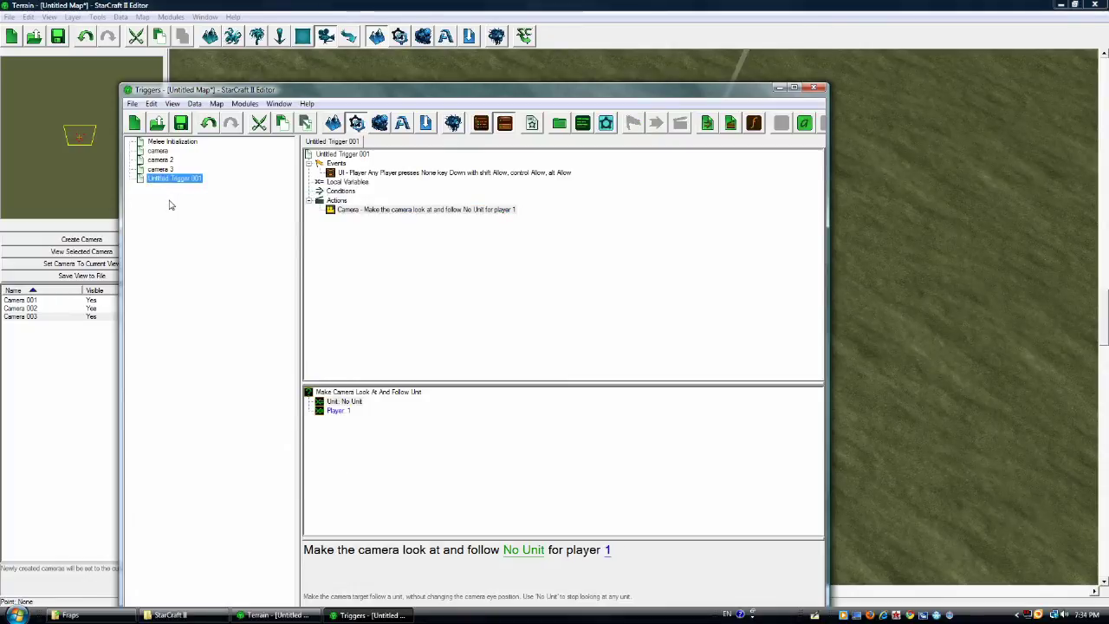
right_click(170, 201)
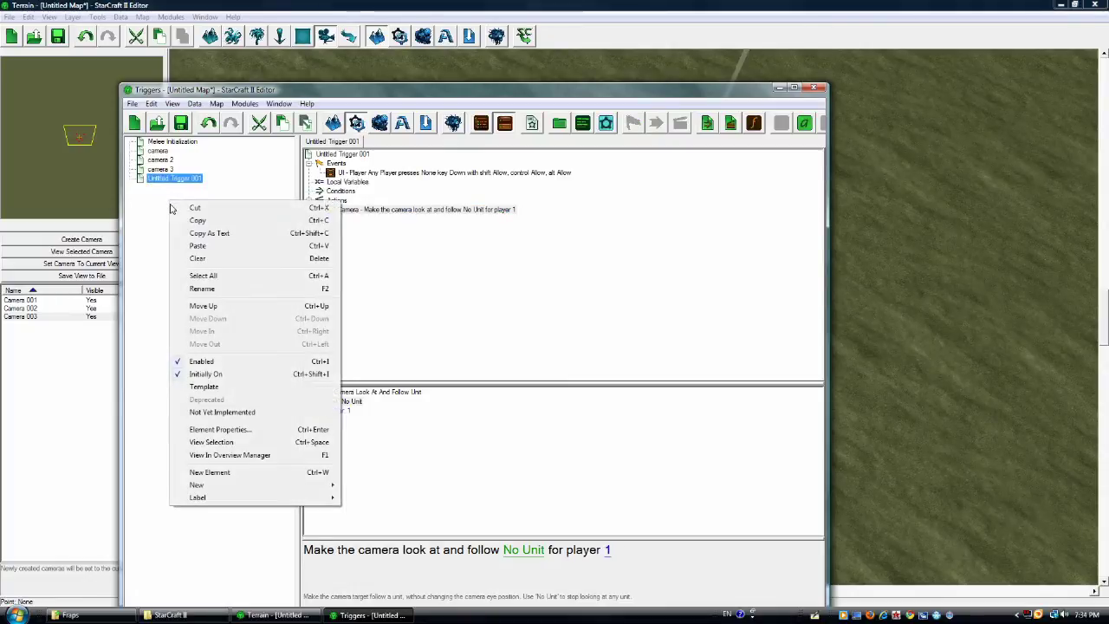
click(197, 246)
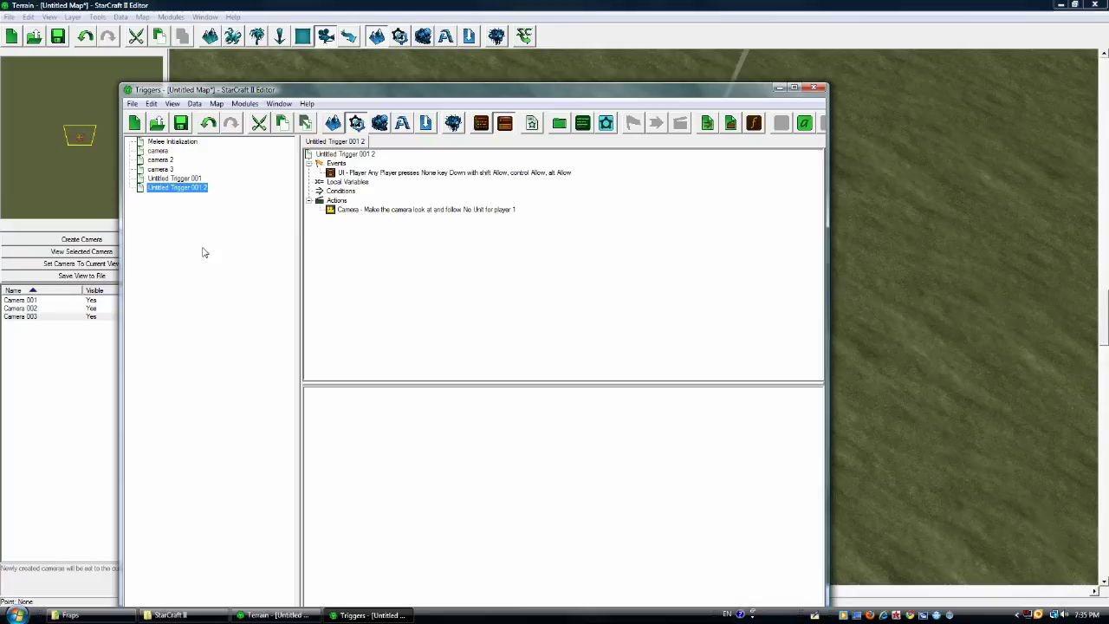
Set Untitled Trigger 001's Key Pressed event to the 4 key
click(408, 173)
click(468, 550)
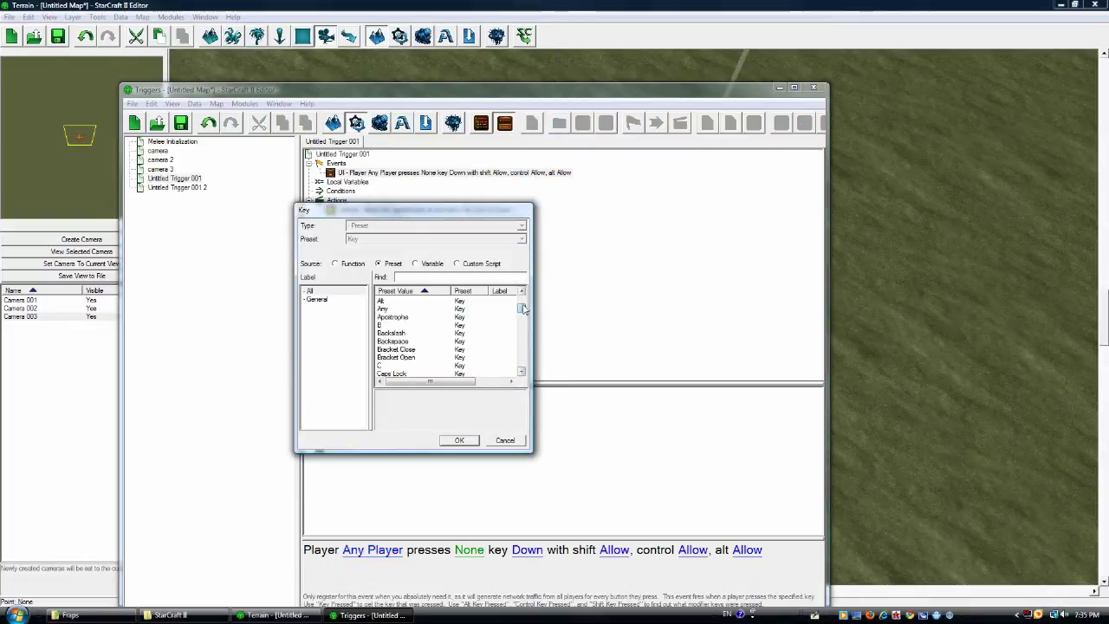
click(522, 293)
click(387, 332)
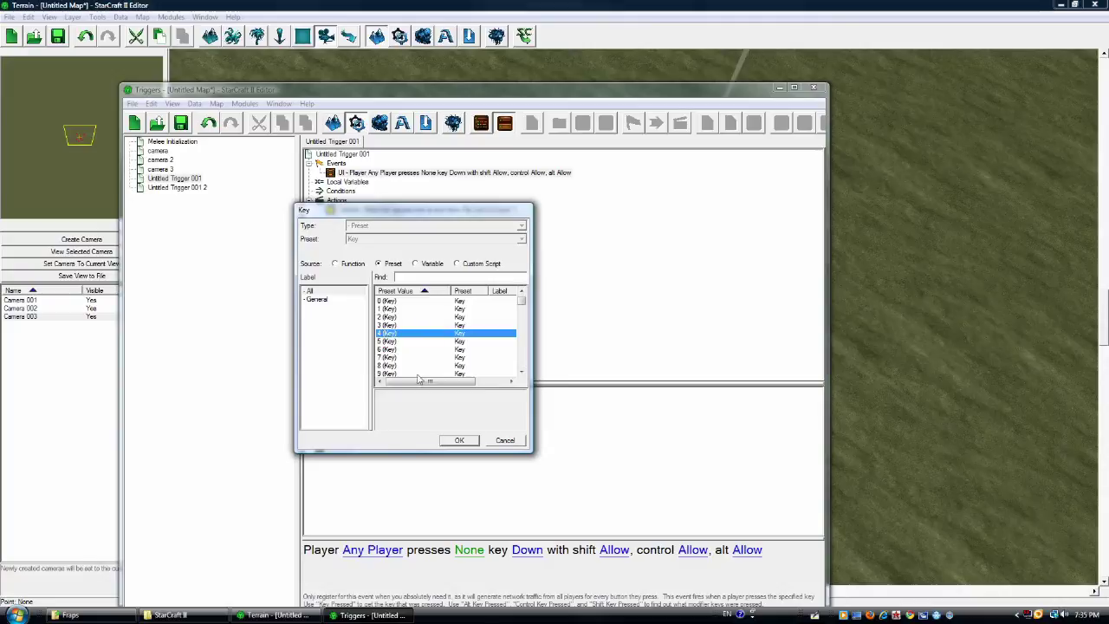
click(459, 440)
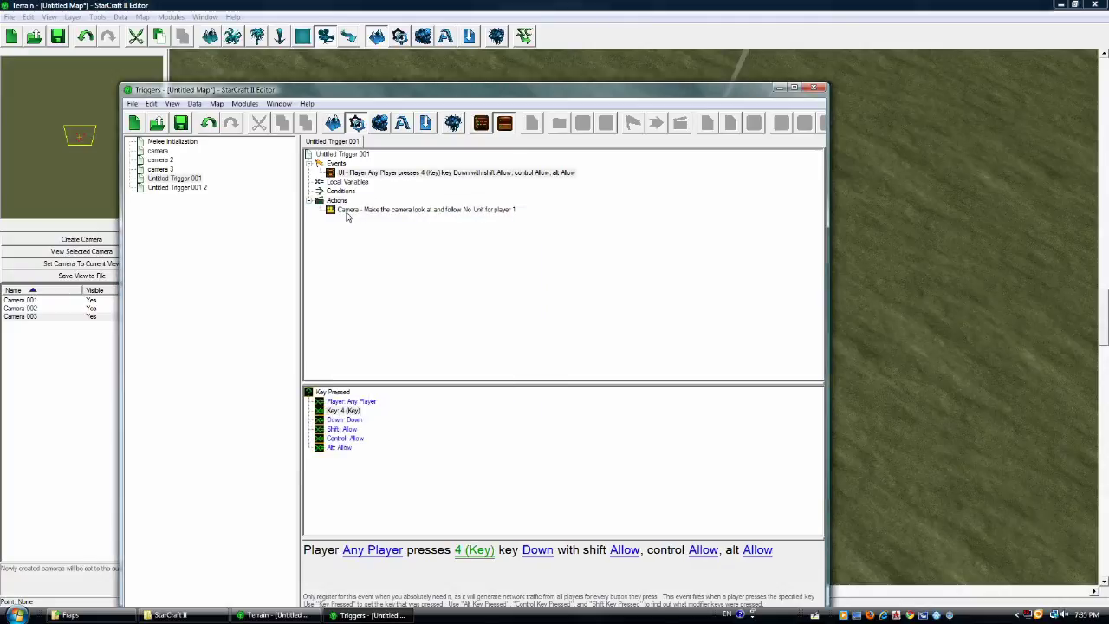
Make the follow-camera action track the Hydralisk at [131.67, 129.06]
click(379, 210)
click(523, 549)
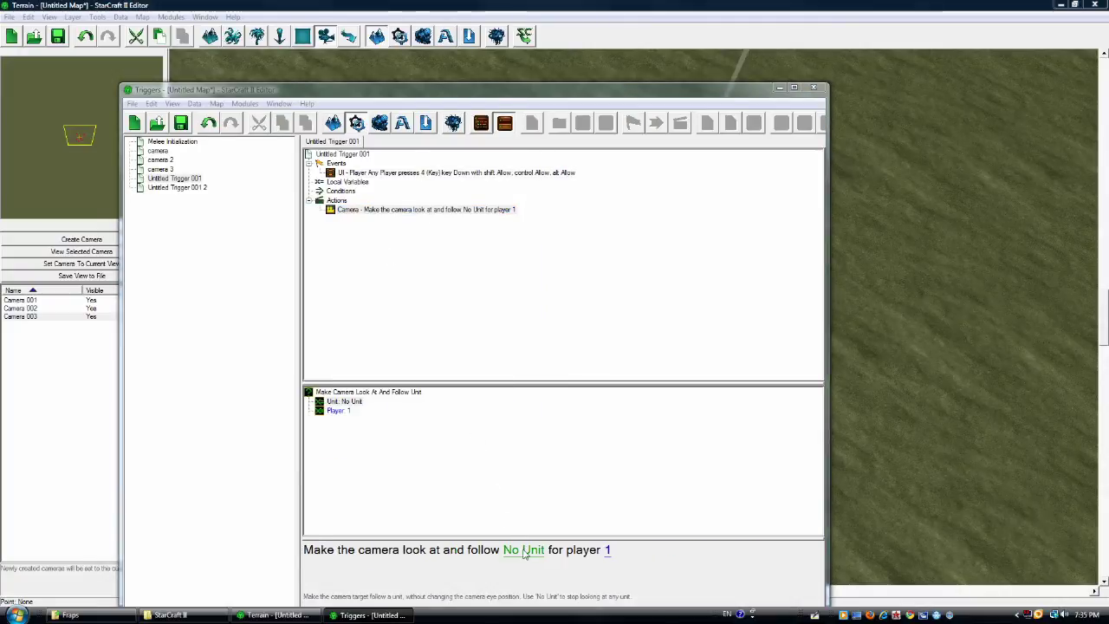
click(458, 264)
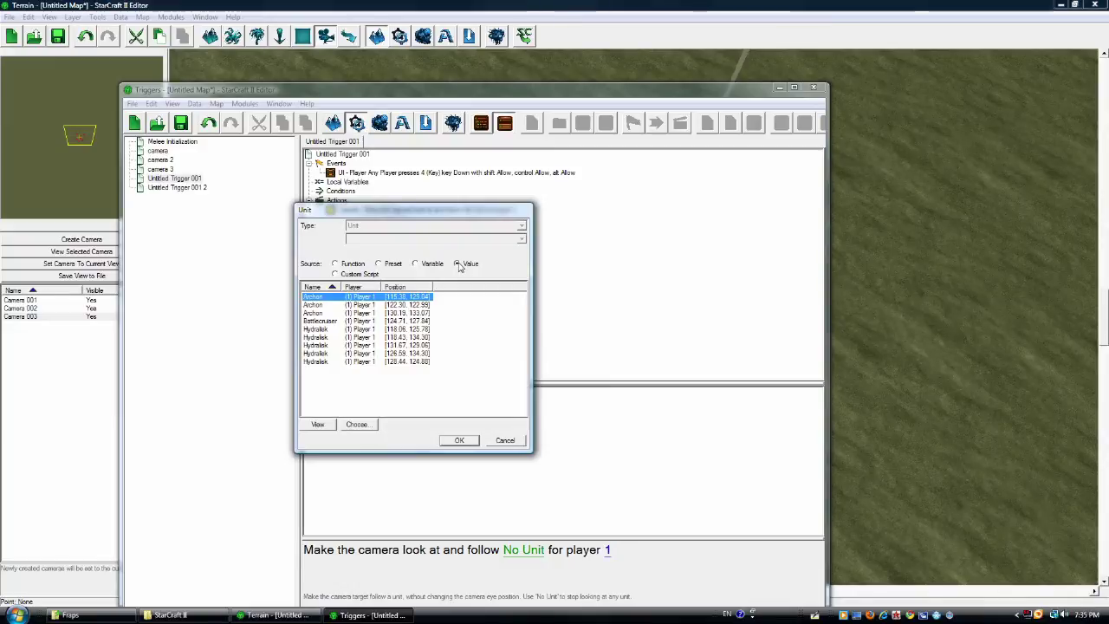
click(316, 345)
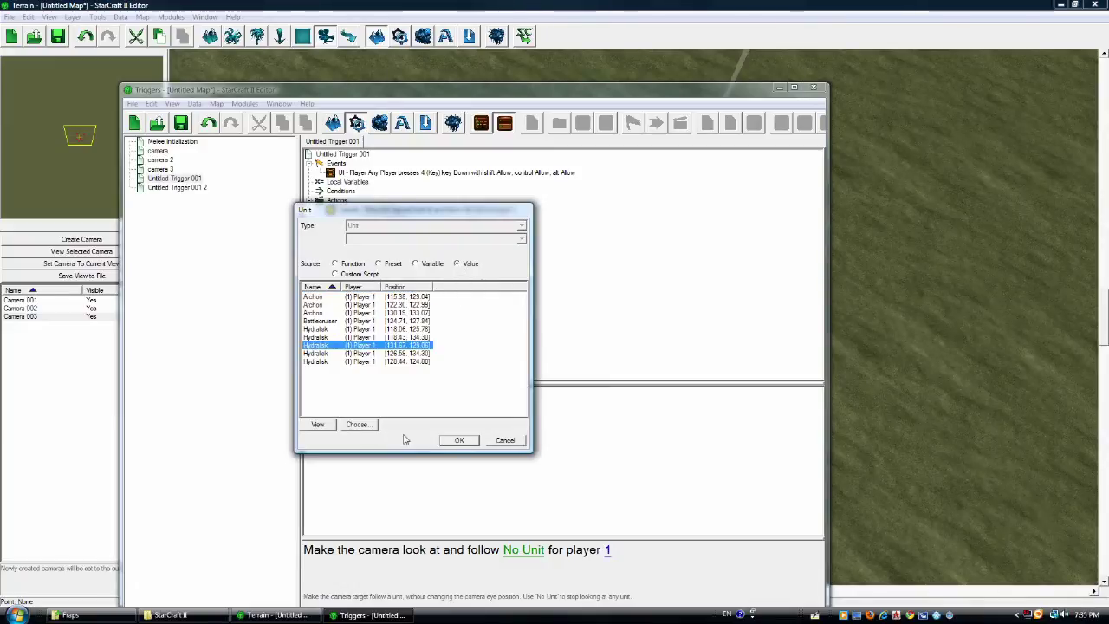
click(459, 441)
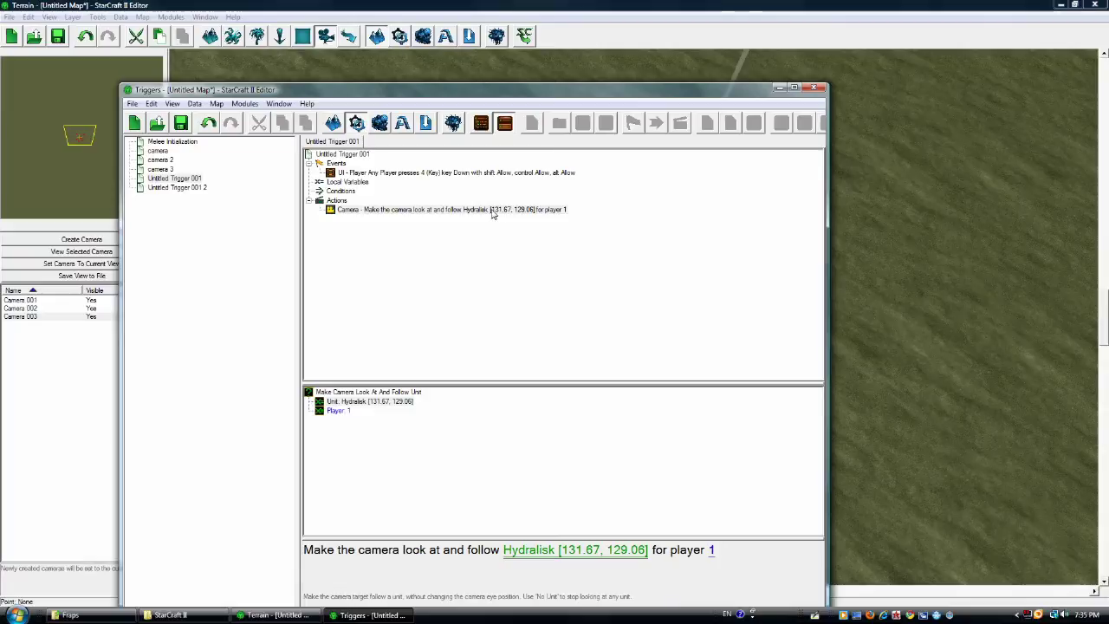
click(182, 188)
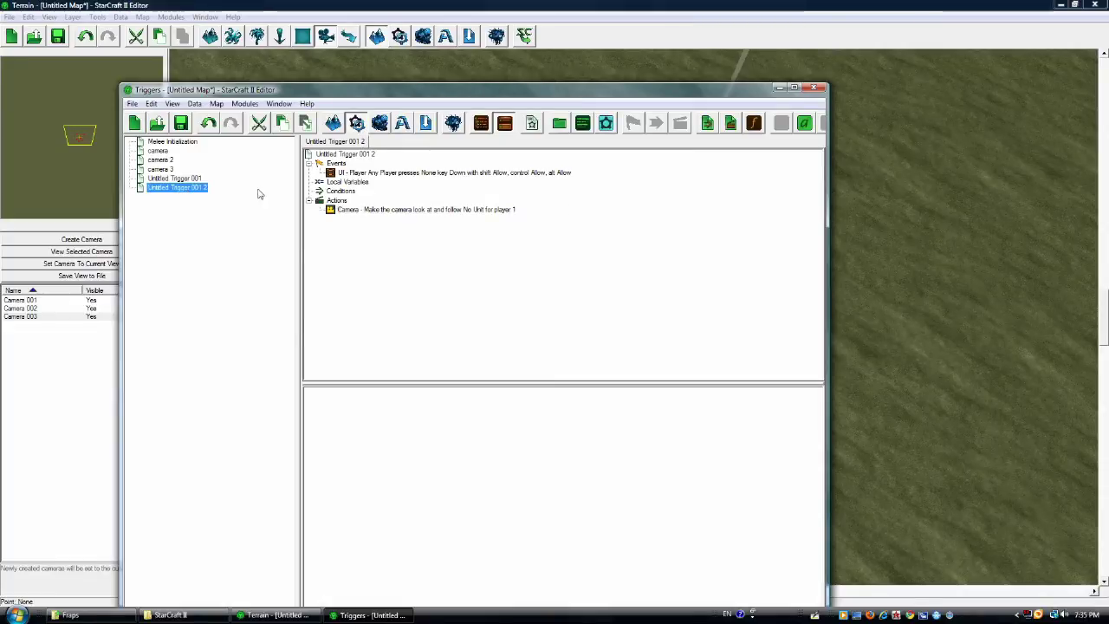
Set Untitled Trigger 001 2 to fire on the 5 key, check its camera action, and close Triggers
click(395, 174)
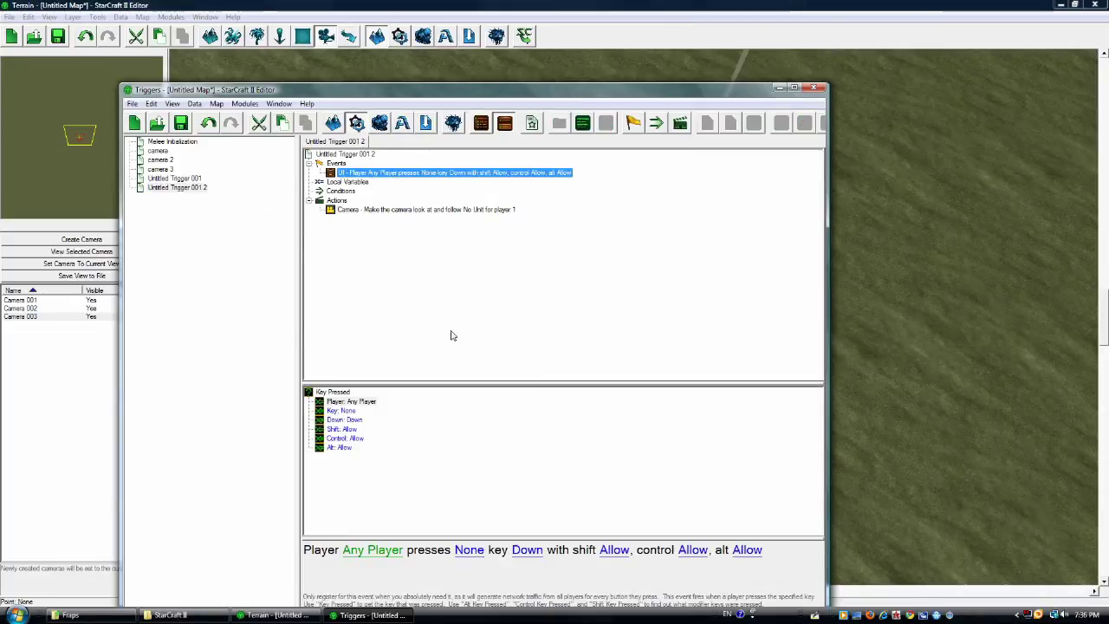
click(469, 549)
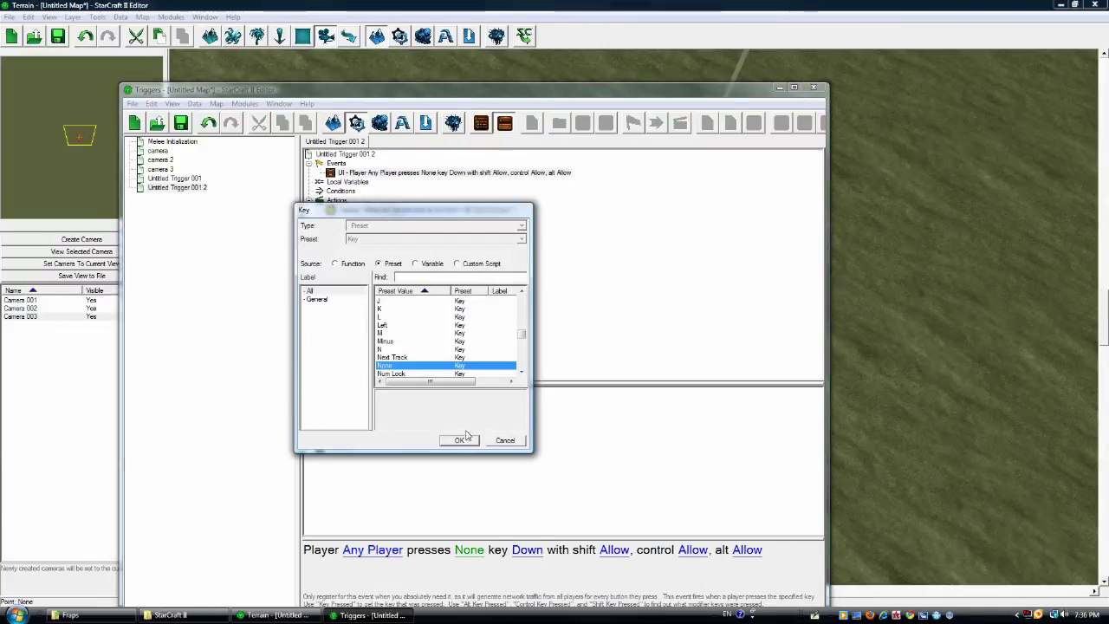
scroll(386, 342, up, 10)
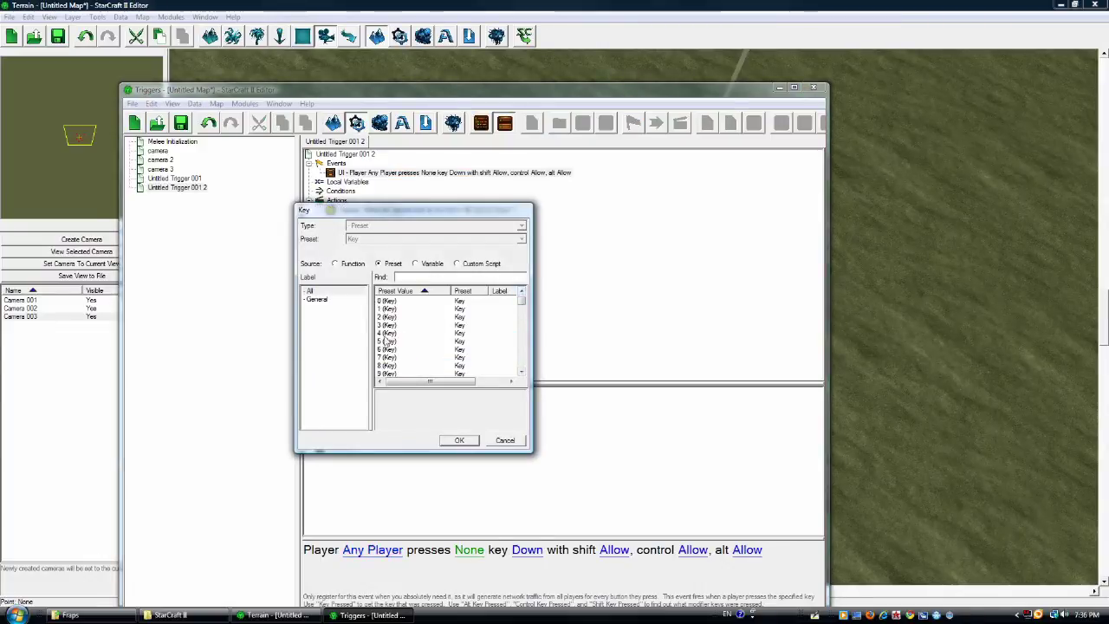
click(385, 342)
click(465, 440)
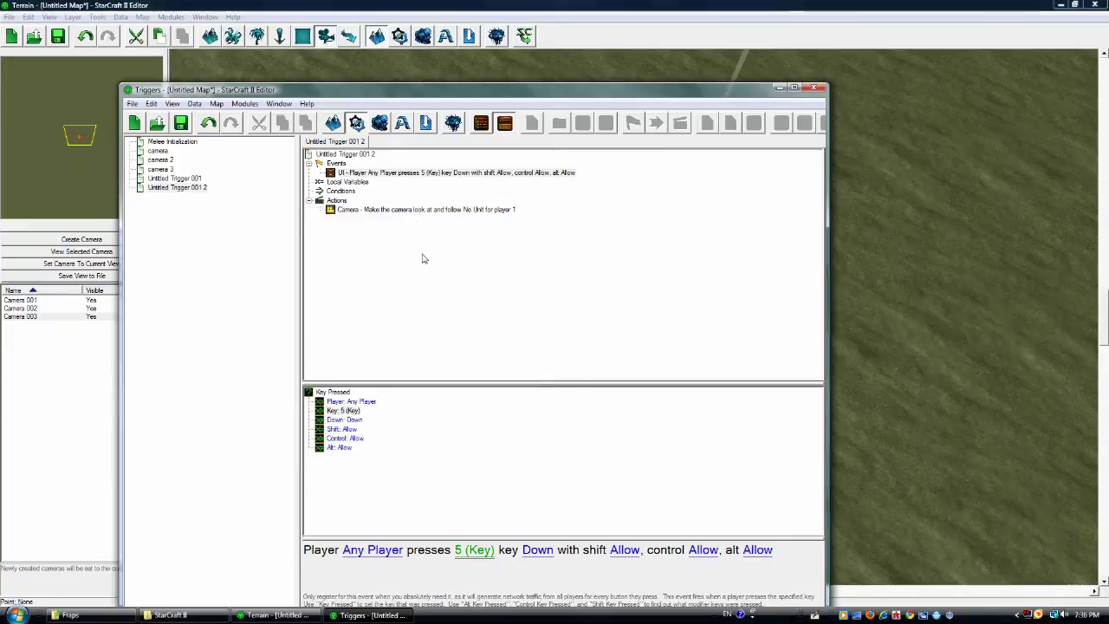
click(410, 210)
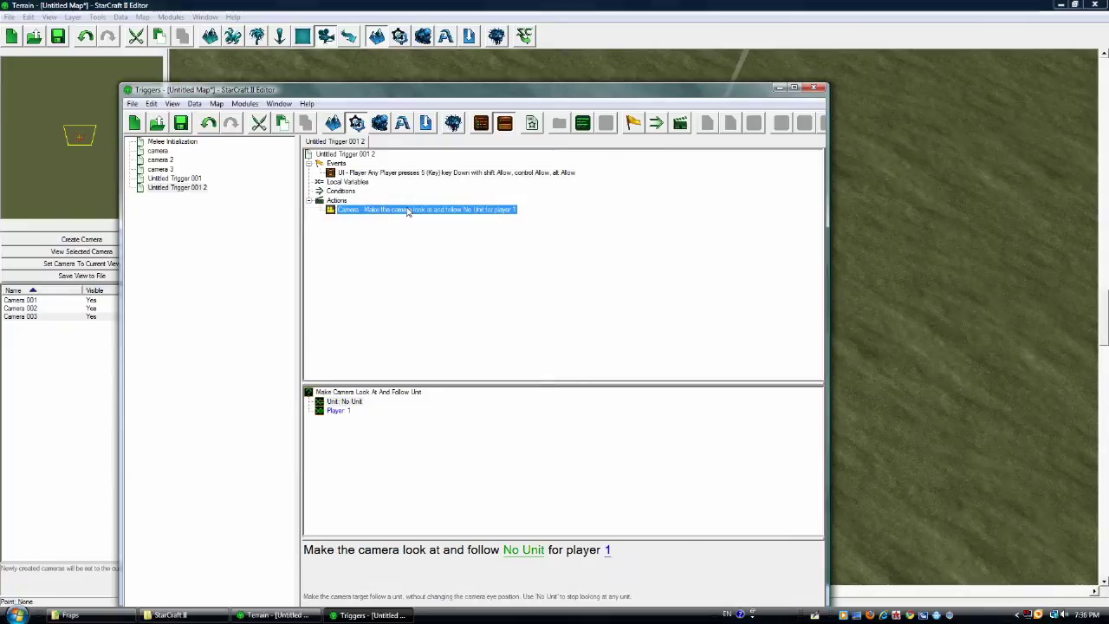
click(814, 89)
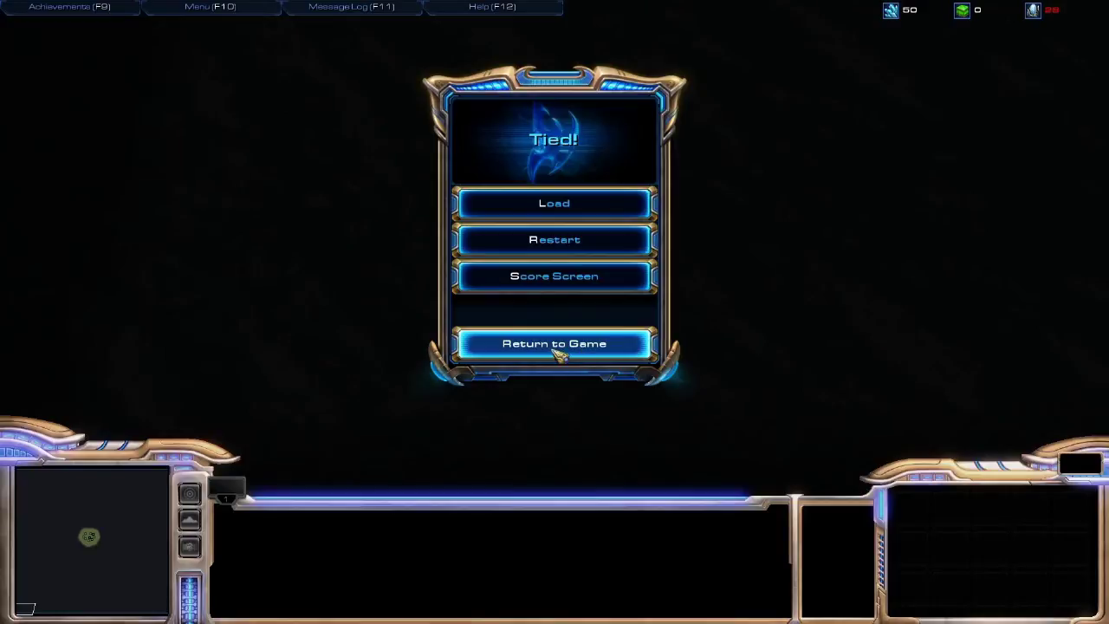
Dismiss the Tied! menu and return to the test game
click(565, 348)
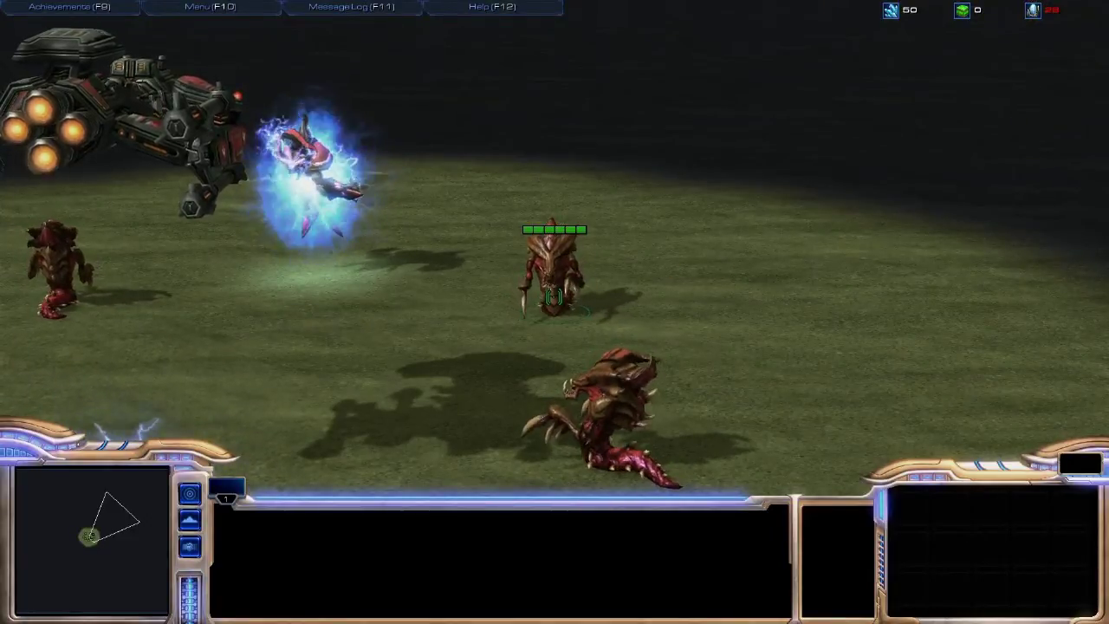
Select a Hydralisk and walk it left, then upward, with the camera following it
click(558, 264)
right_click(384, 305)
right_click(329, 304)
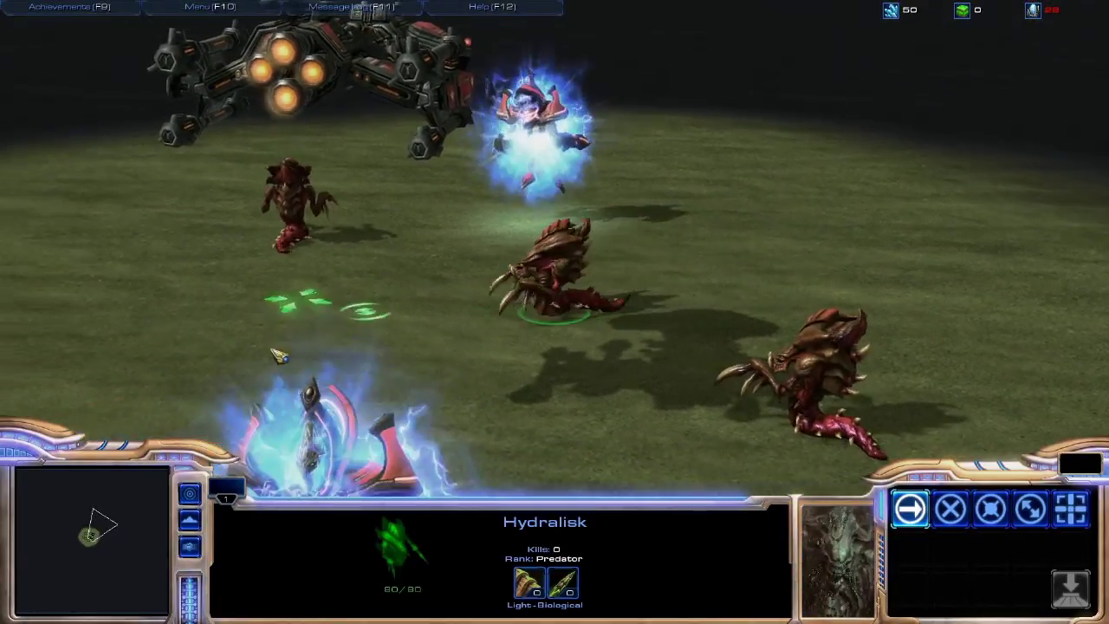
right_click(260, 286)
right_click(685, 285)
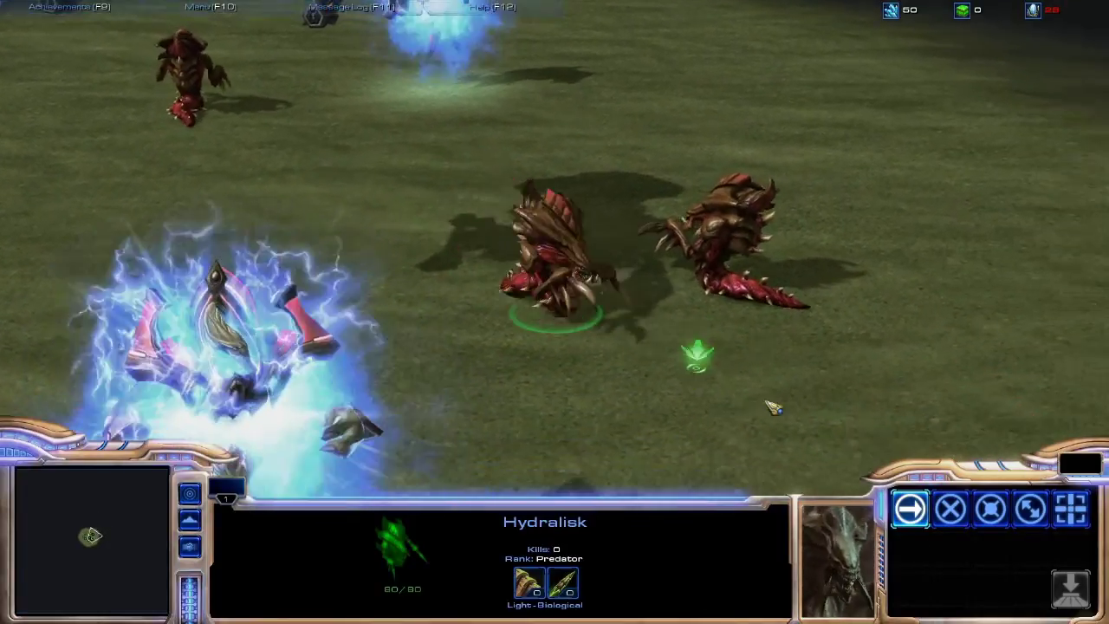
right_click(711, 354)
right_click(726, 280)
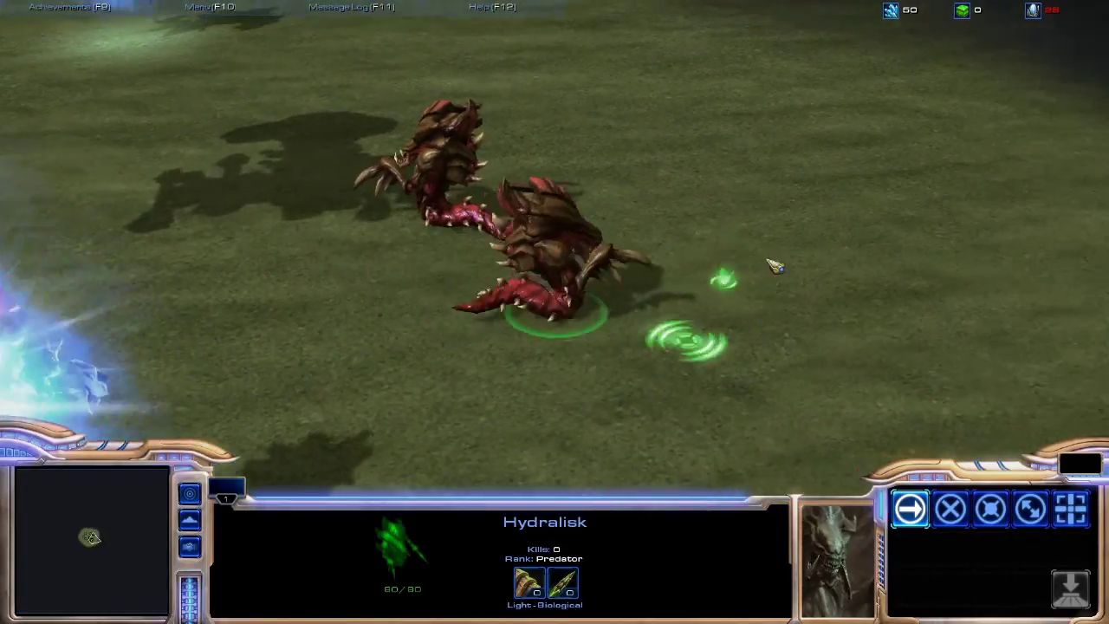
right_click(638, 141)
right_click(607, 169)
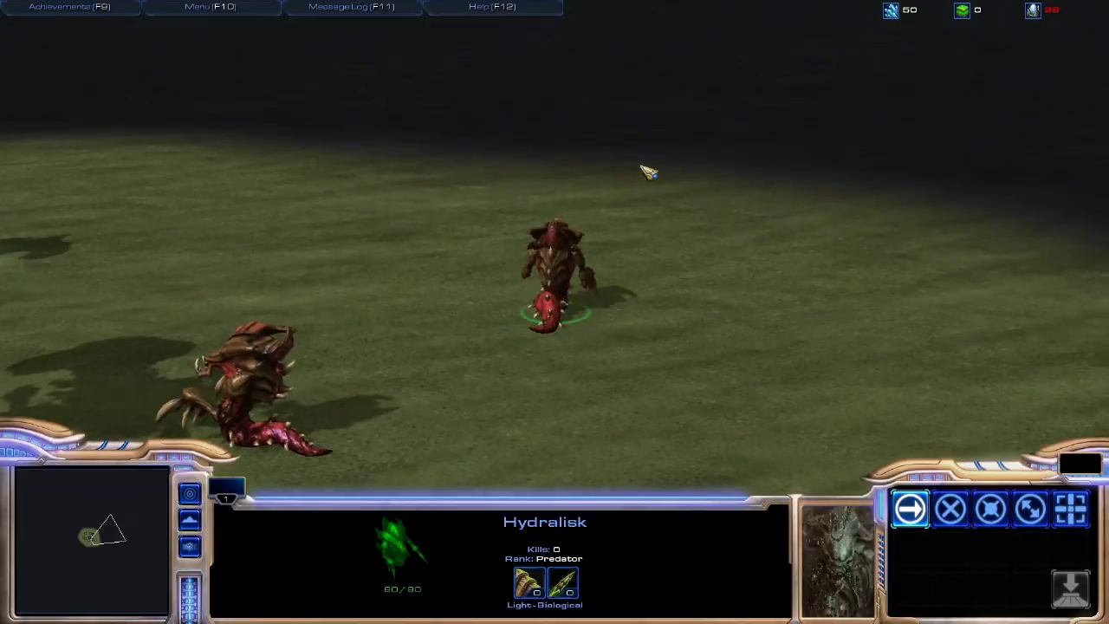
Halt the Hydralisk, give it a short move order, and stop it again
key(s)
right_click(531, 347)
key(s)
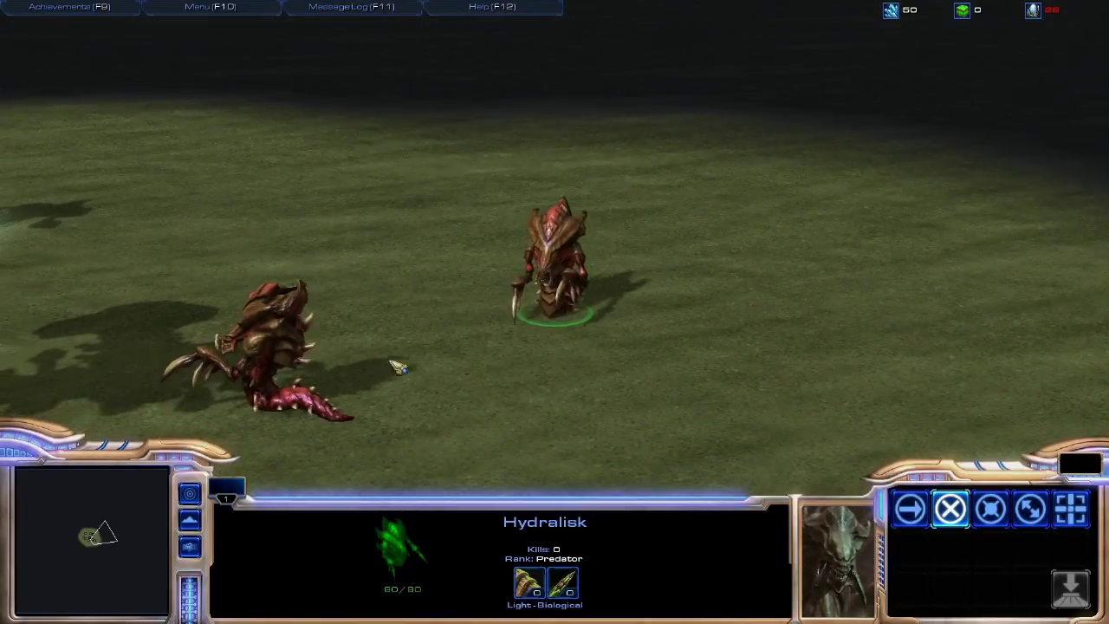
key(a)
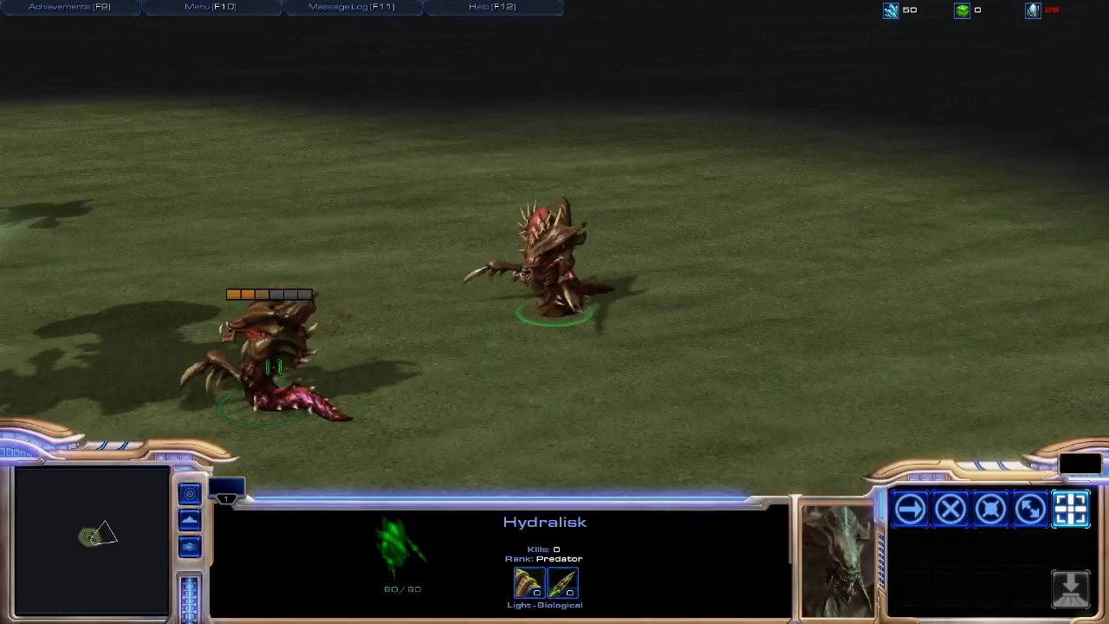
key(s)
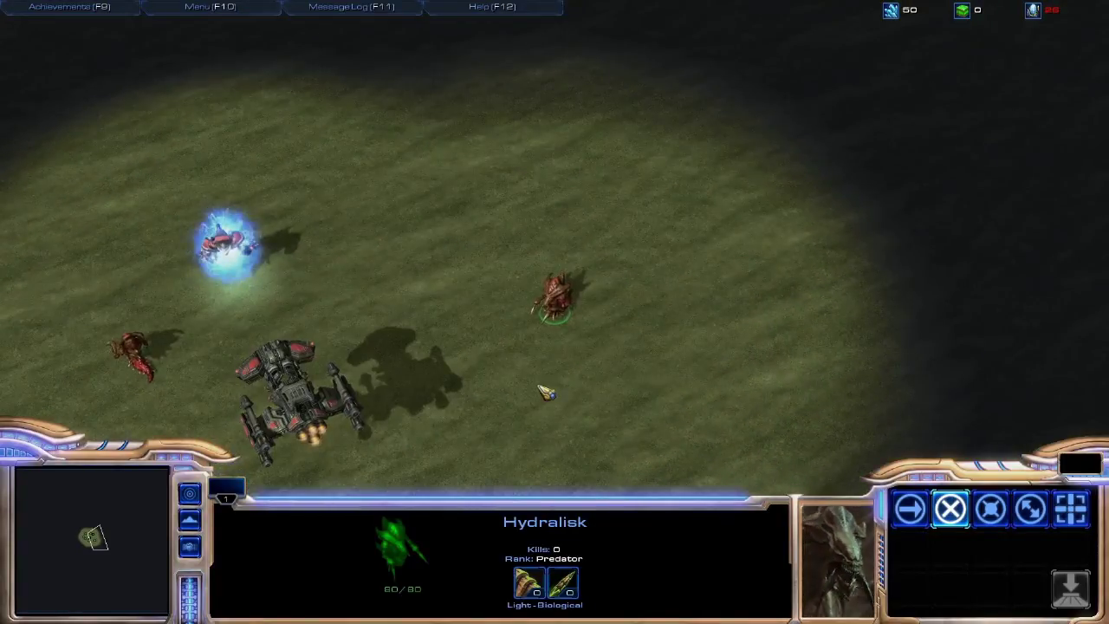
Walk the Hydralisk down, then up and to the left, and stop it
right_click(544, 392)
right_click(401, 413)
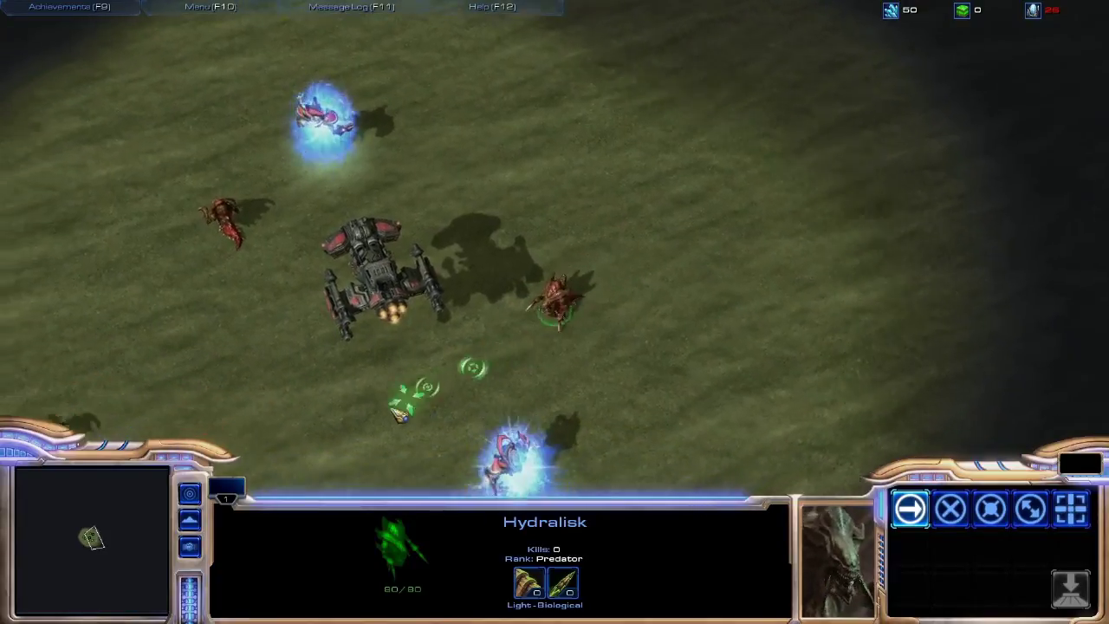
right_click(338, 357)
right_click(321, 327)
right_click(323, 276)
right_click(351, 244)
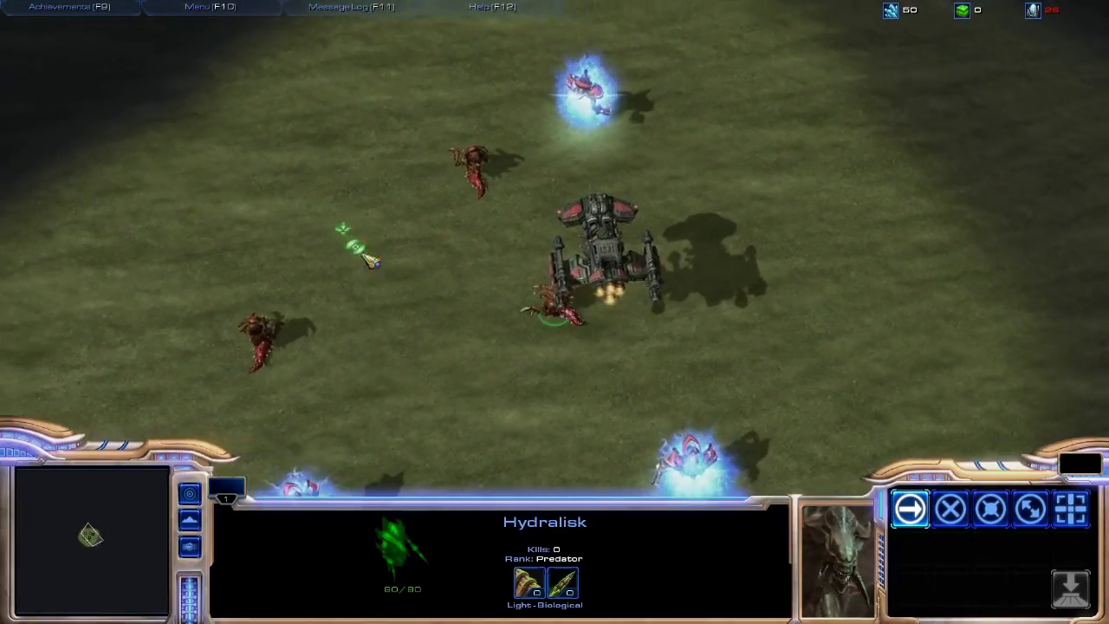
right_click(433, 358)
key(s)
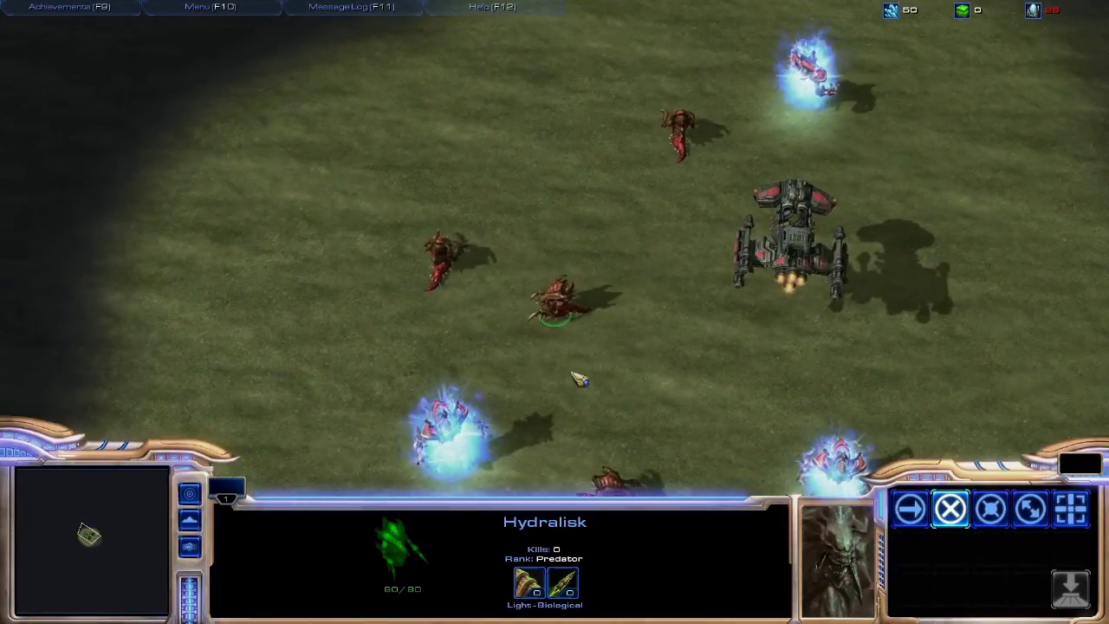
Send the Hydralisk moving again, stop it, then nudge it a little right
right_click(567, 343)
right_click(533, 333)
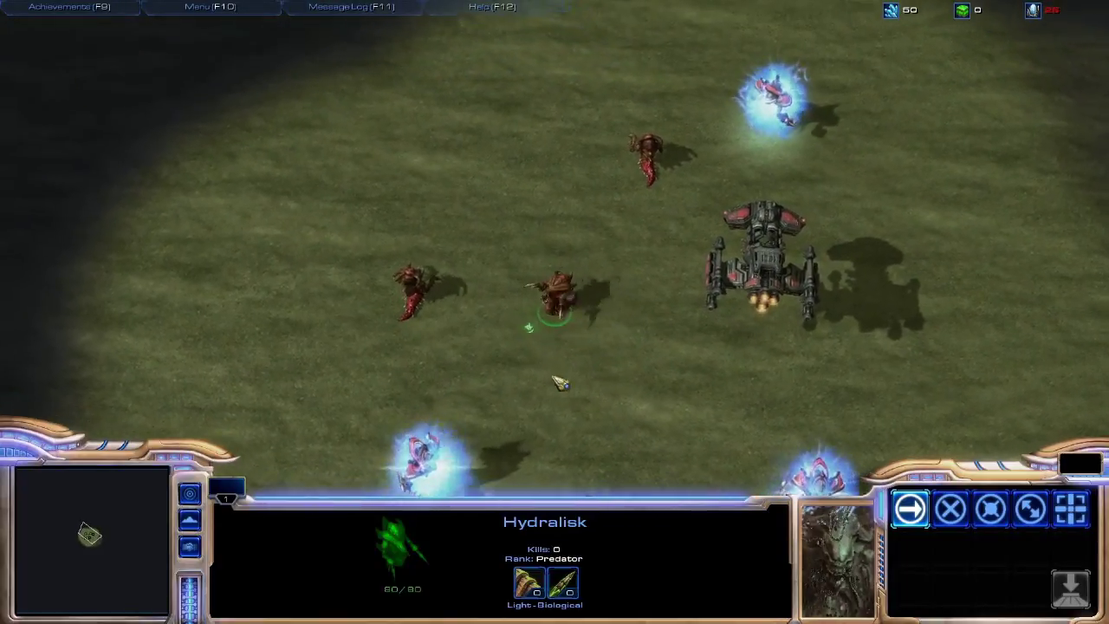
key(s)
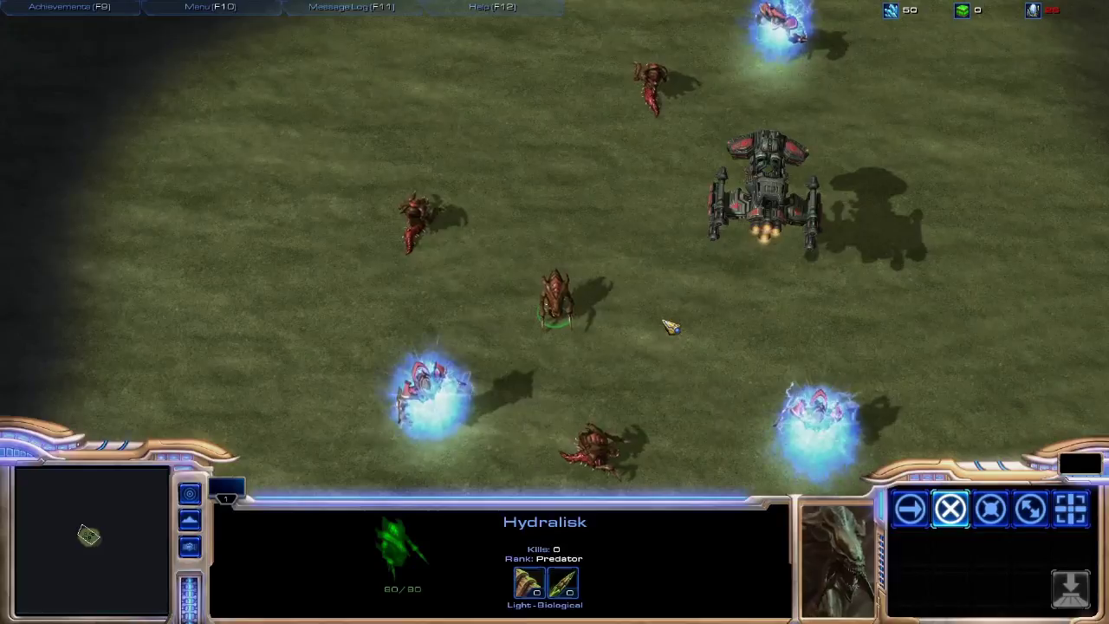
right_click(668, 321)
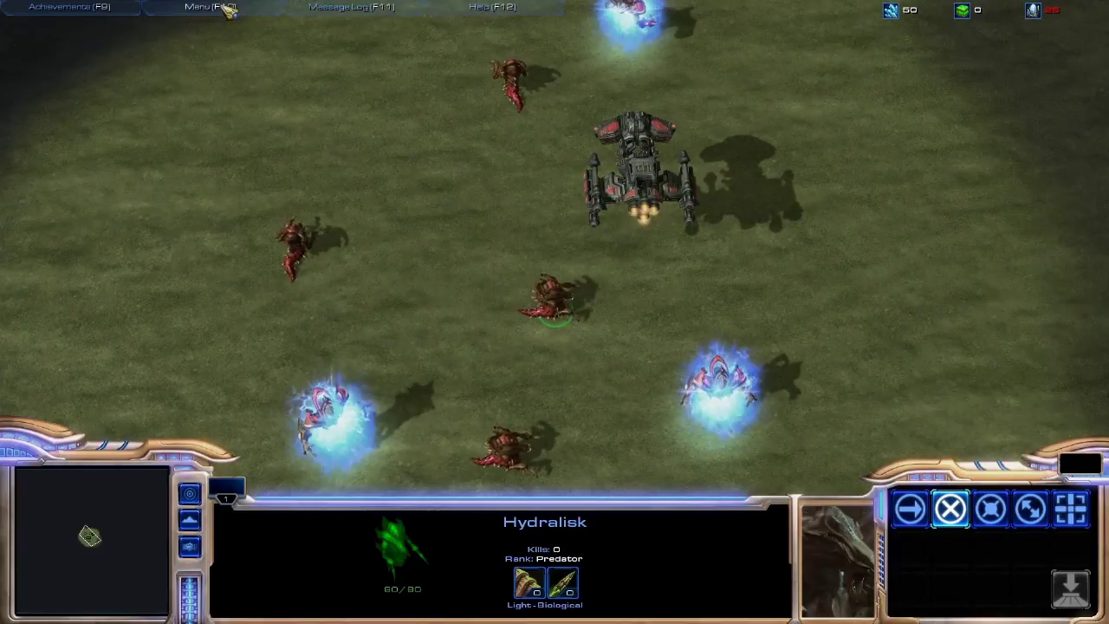
Open the game menu, return to the game, then raise the Confirm Exit prompt with Alt+F4
click(210, 7)
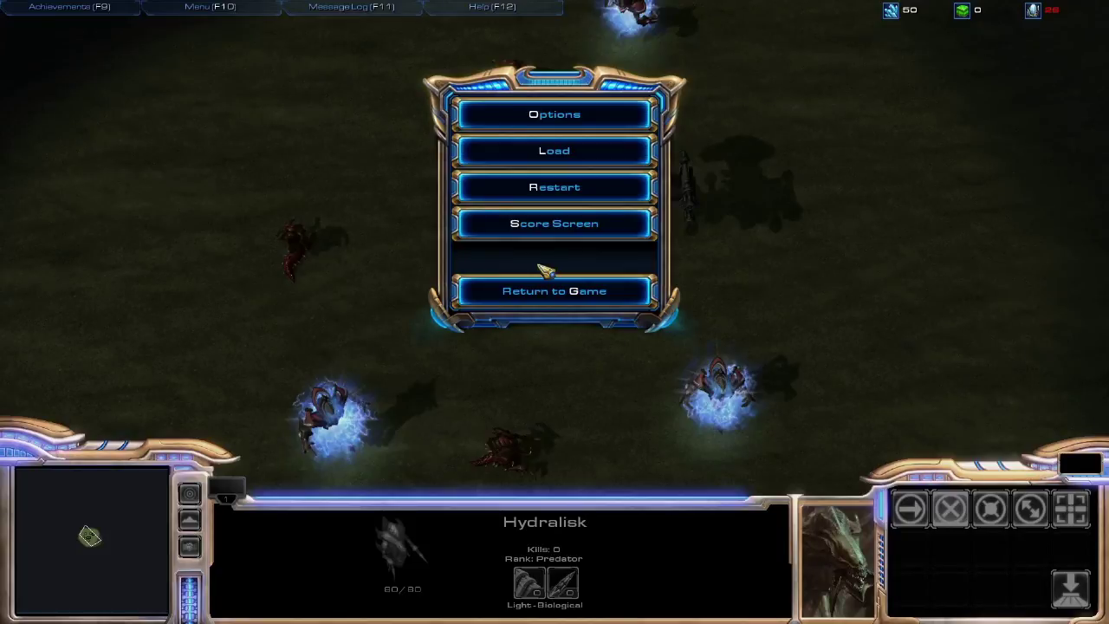
click(526, 300)
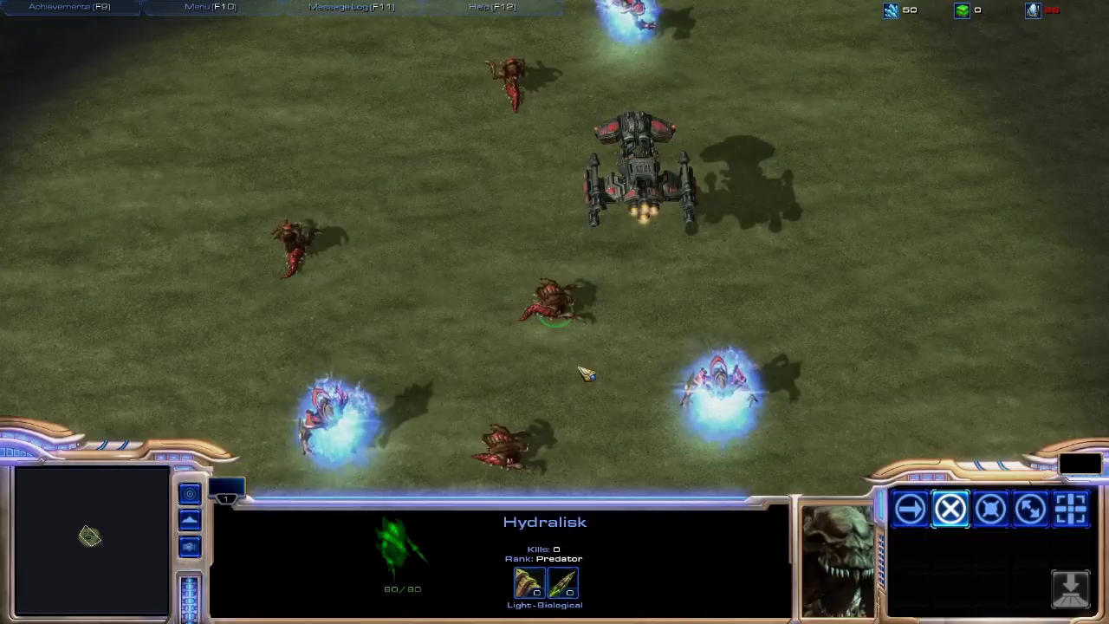
key(alt+F4)
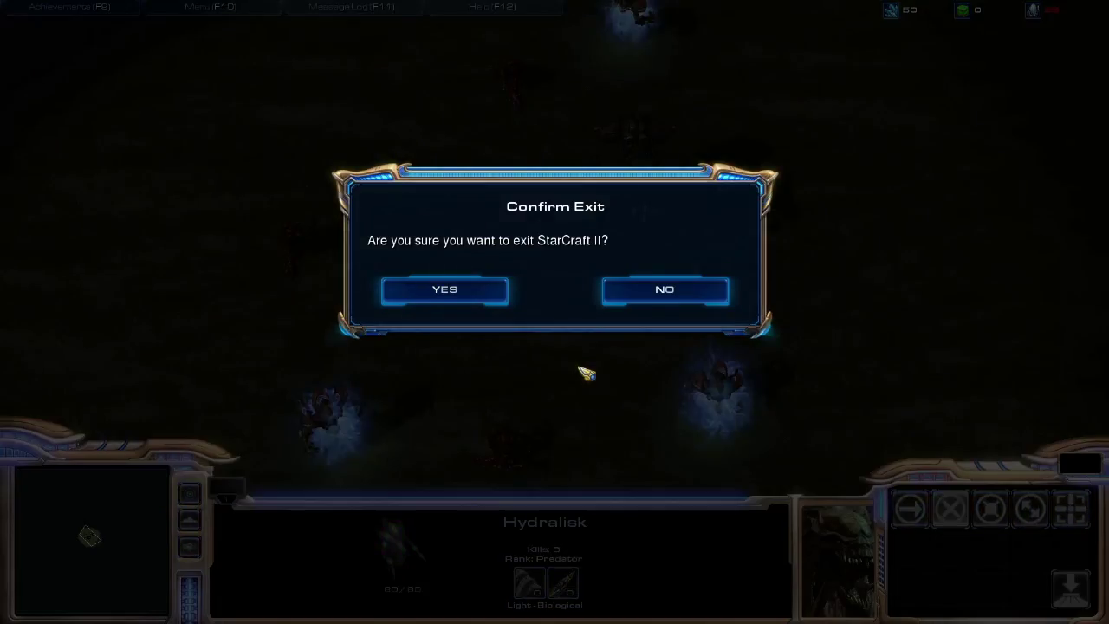